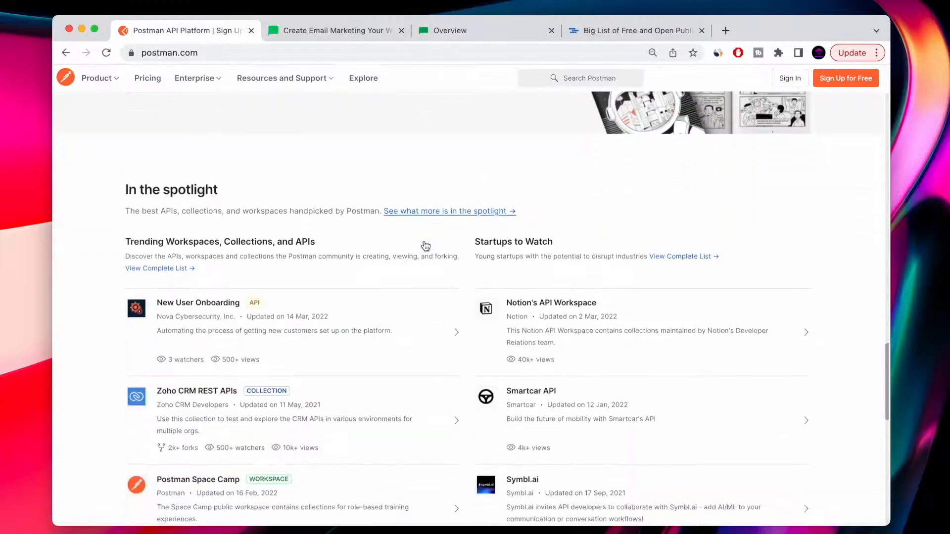
Open Postman's download page from the website footer and review the desktop app download options.
scroll(424, 243, up, 12)
scroll(425, 243, up, 15)
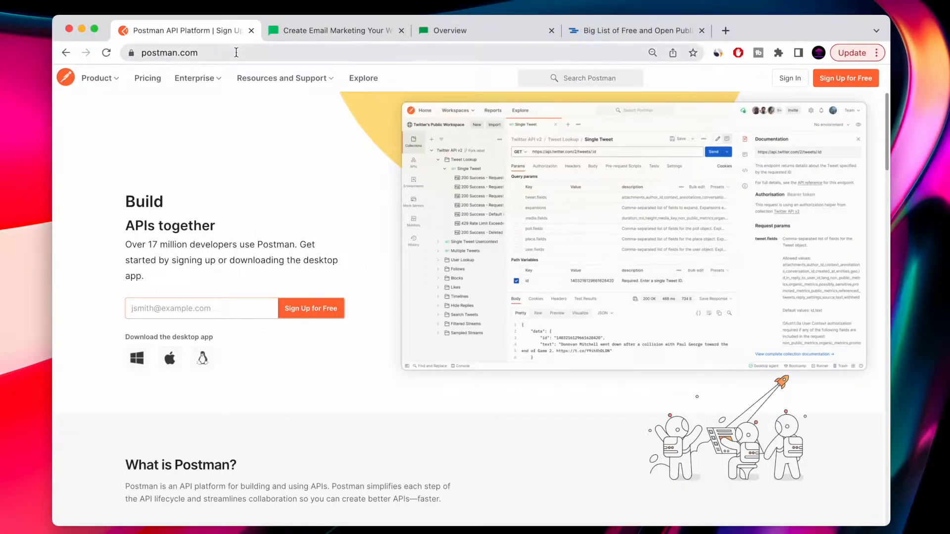
scroll(246, 308, down, 20)
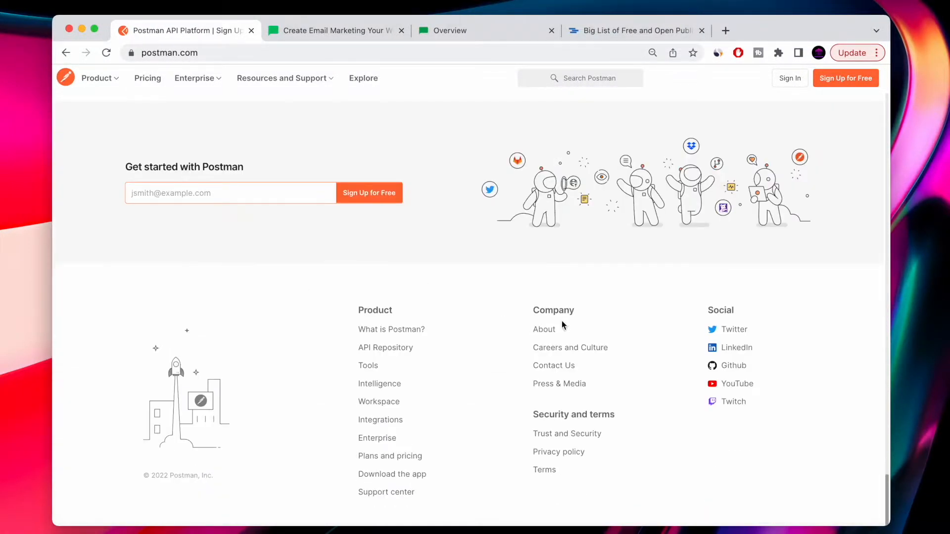
click(385, 475)
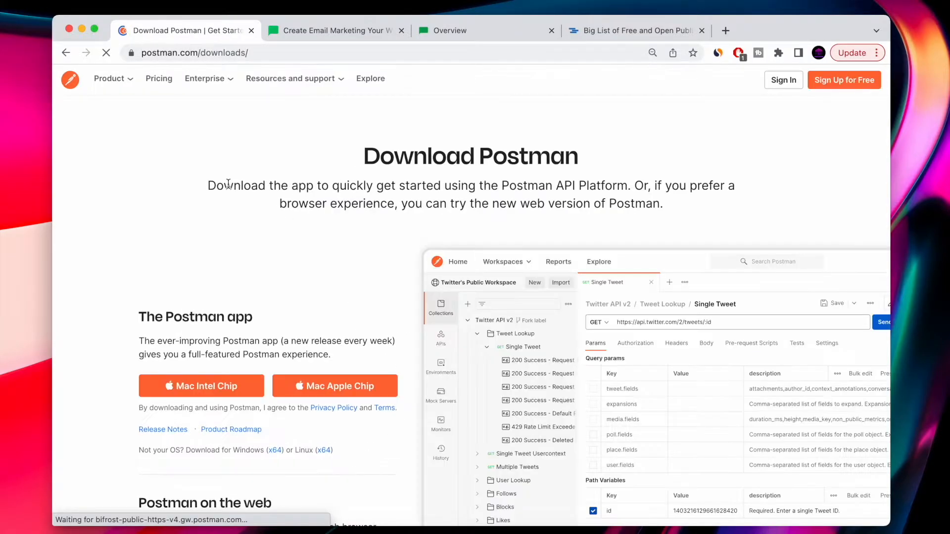
scroll(303, 237, down, 3)
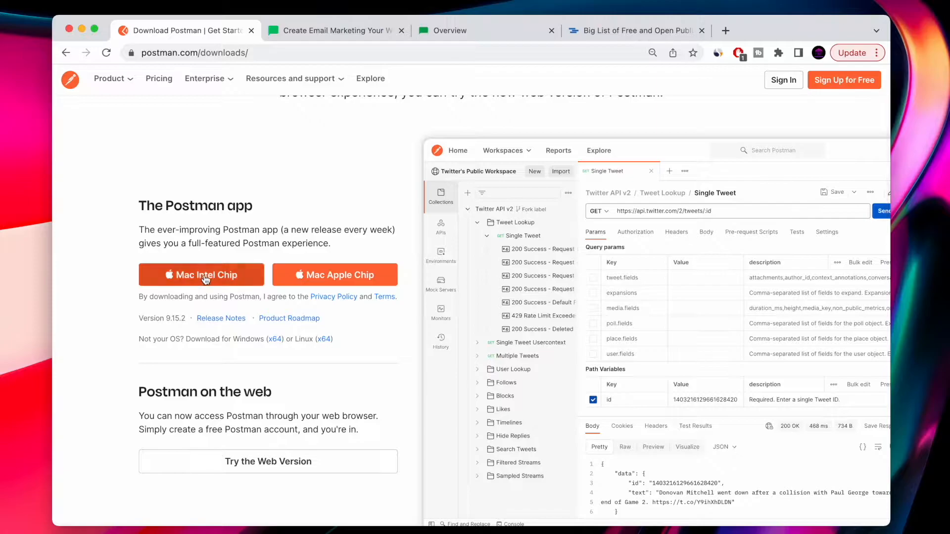
scroll(297, 257, up, 3)
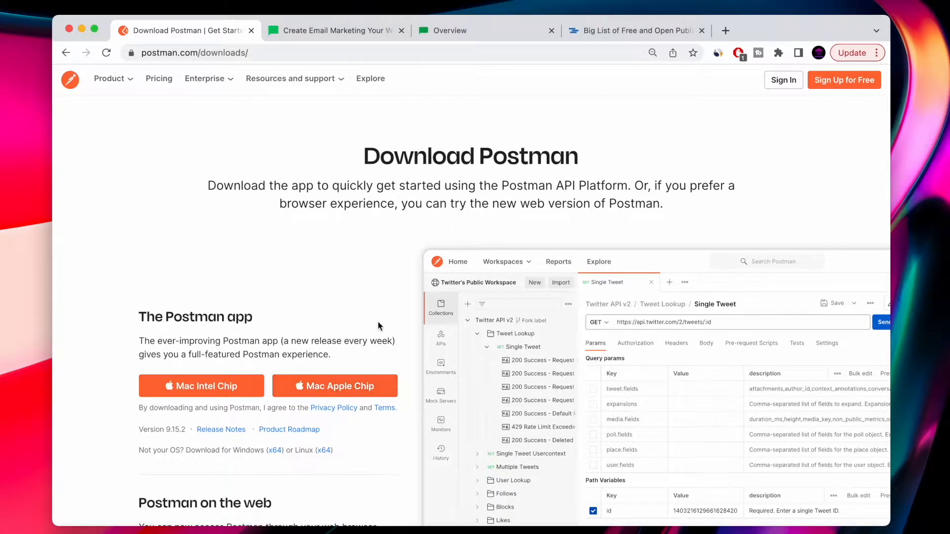
scroll(378, 321, down, 4)
scroll(378, 326, down, 2)
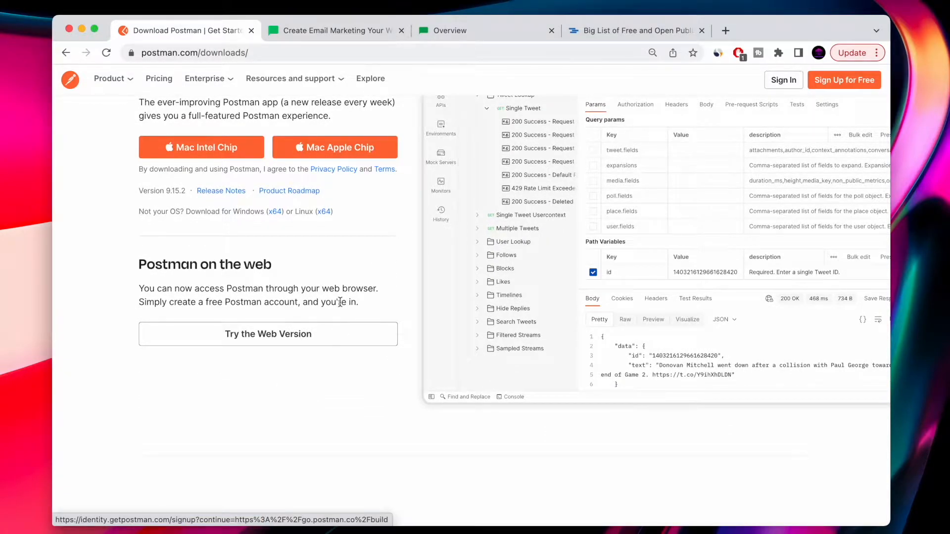
scroll(297, 227, up, 4)
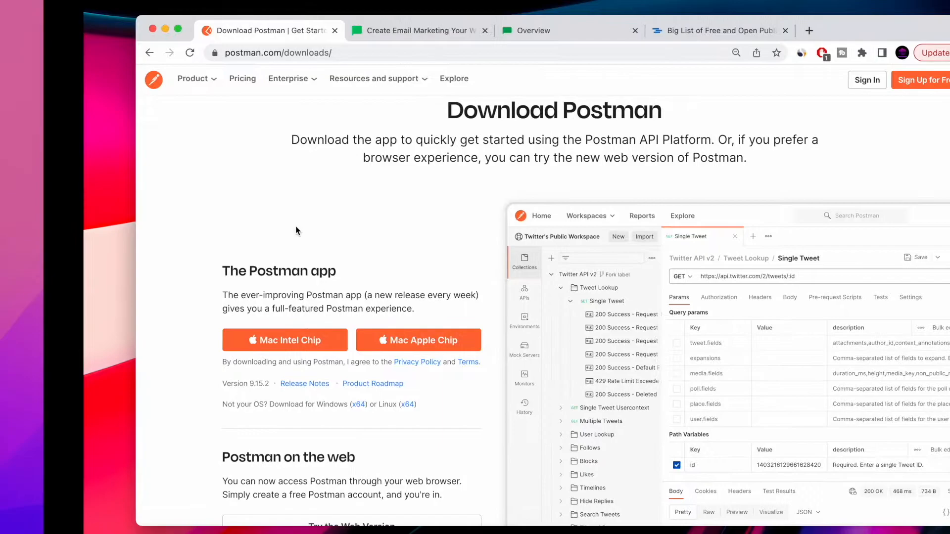
Launch the installed Postman desktop app by searching for it in Launchpad.
key(F4)
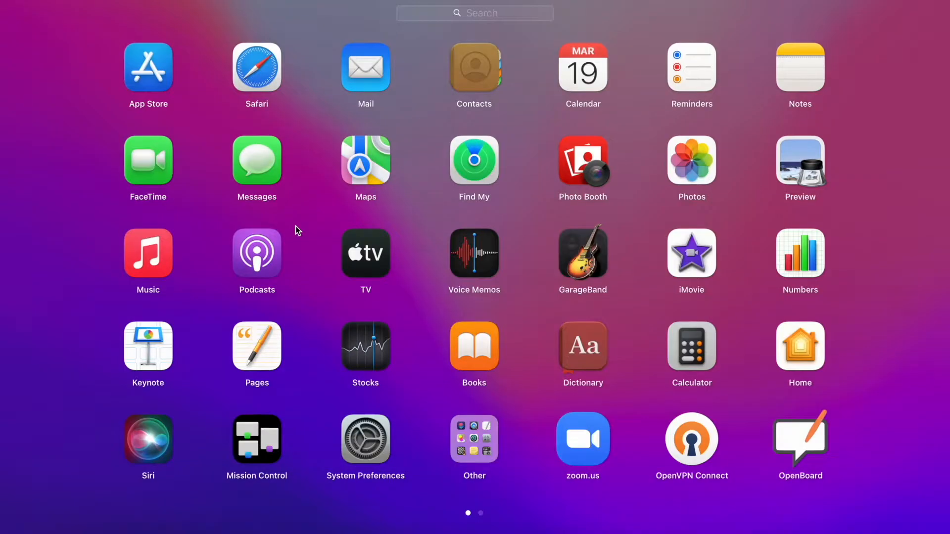
text(pos)
key(Return)
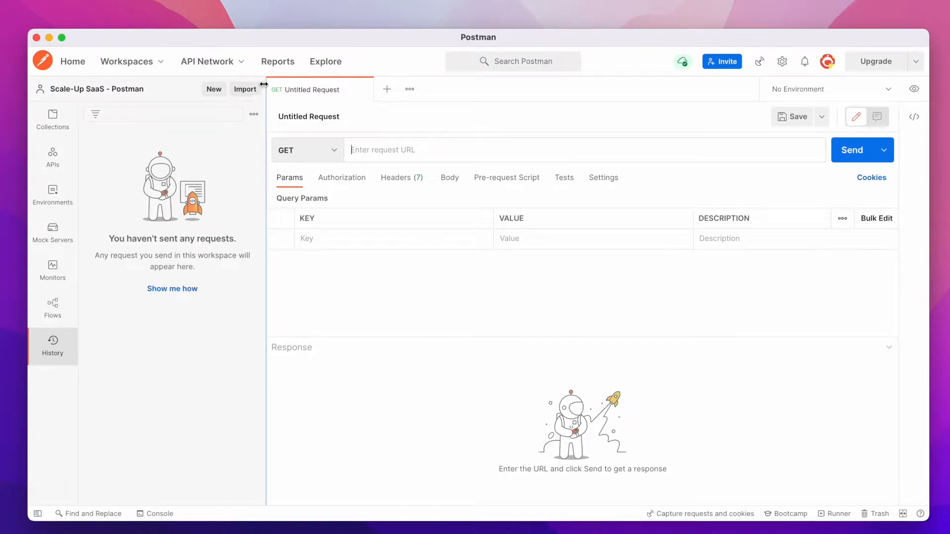
Collapse the sidebar and browse the request method options, keeping GET.
click(37, 514)
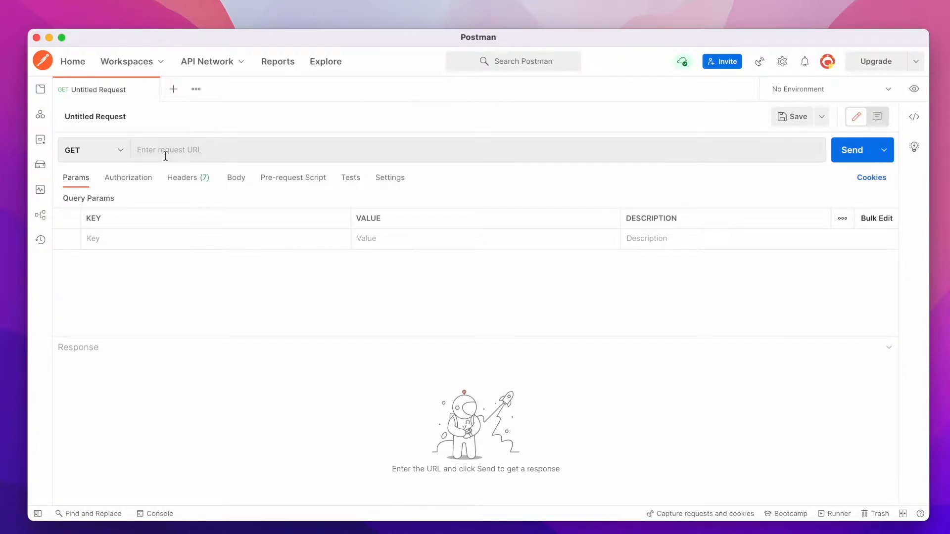
click(124, 157)
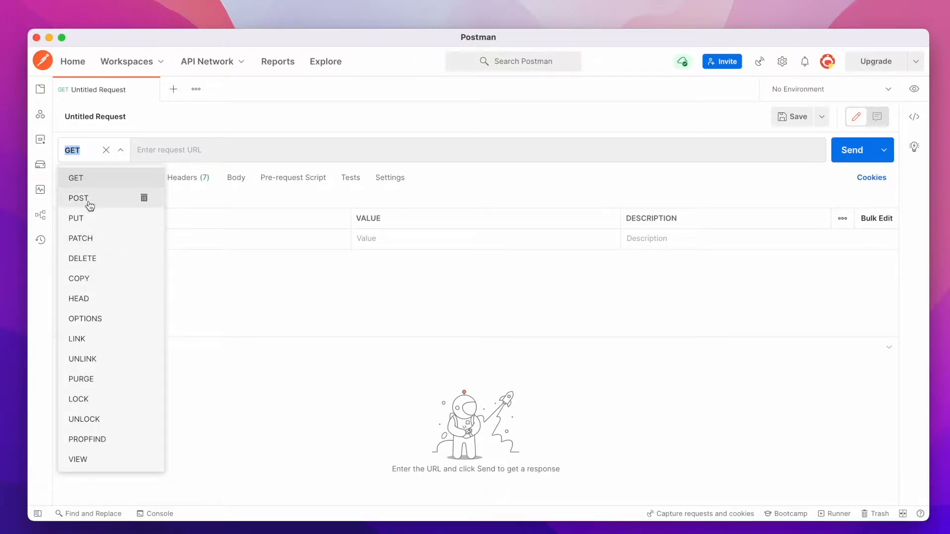
click(121, 154)
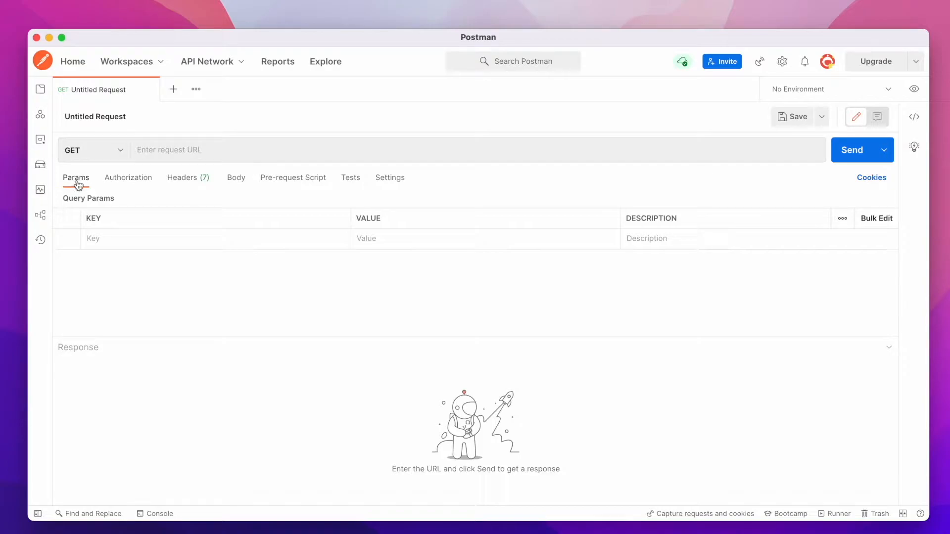
Try the API Key and Bearer Token authorization types, then set the request's authorization to No Auth.
click(127, 180)
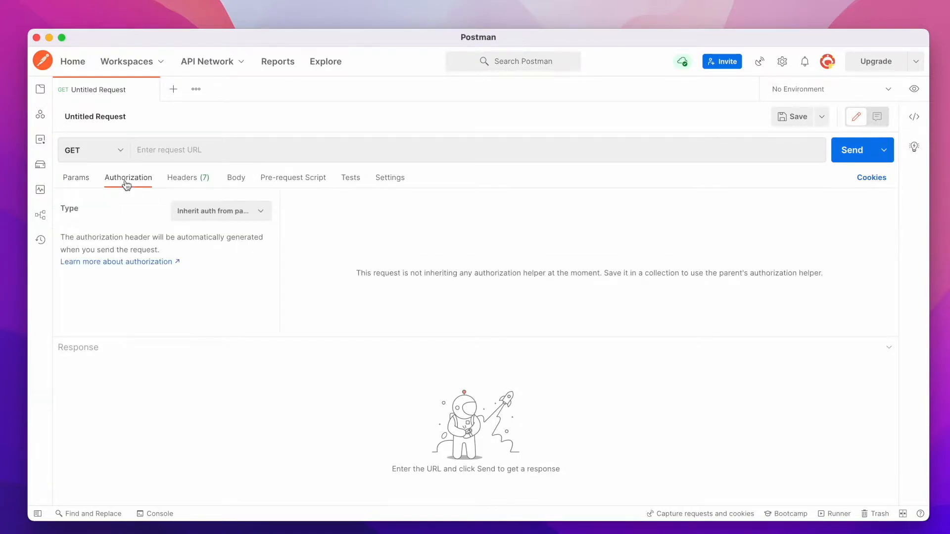
click(258, 212)
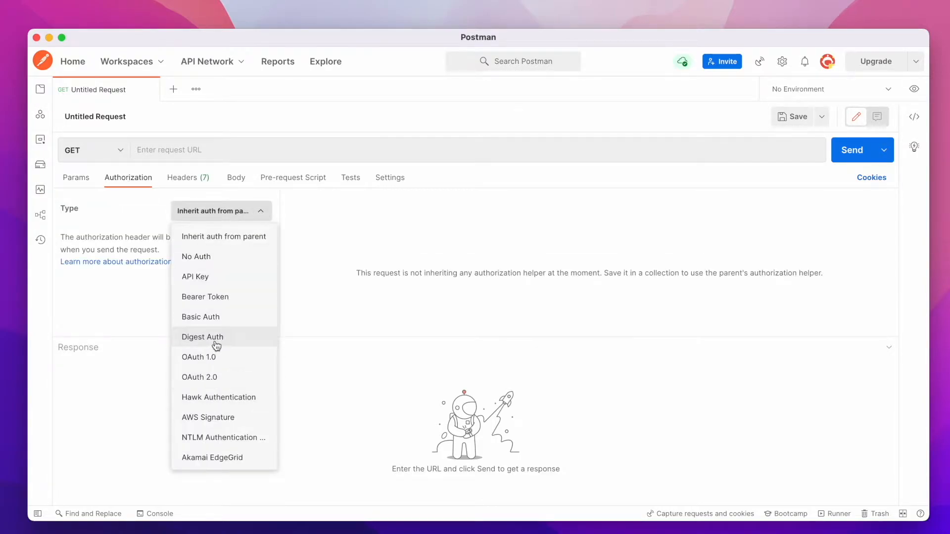
click(216, 278)
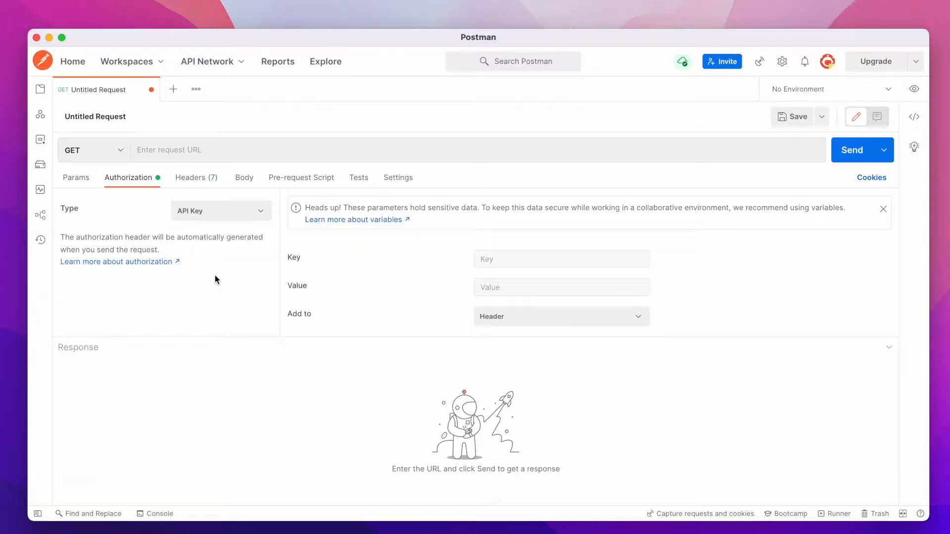
click(232, 213)
click(205, 302)
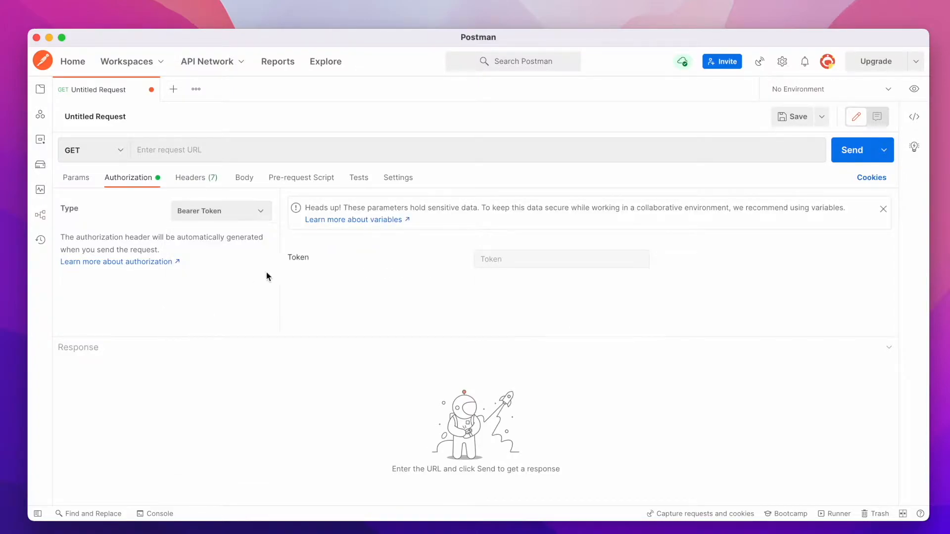
click(228, 215)
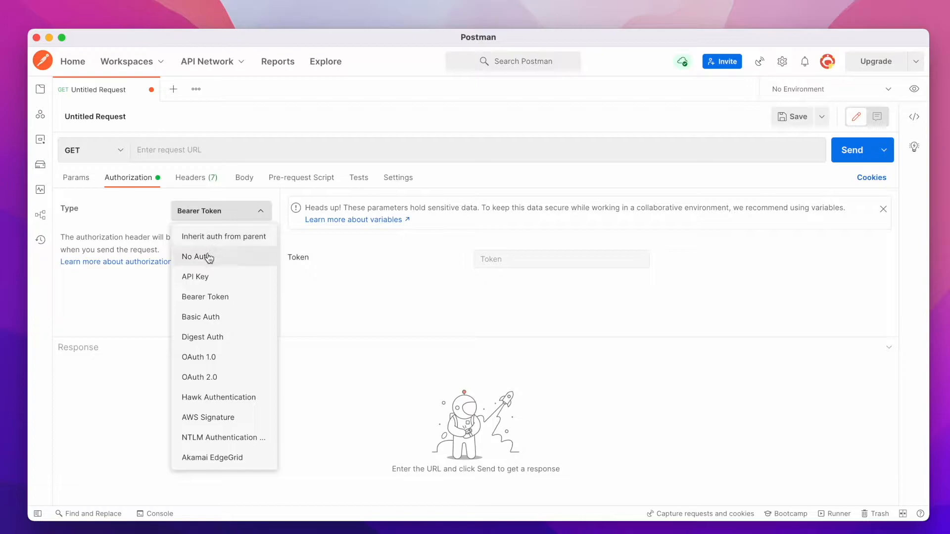
click(206, 256)
View the request headers, then try the body types and set the request body to form-data.
click(189, 187)
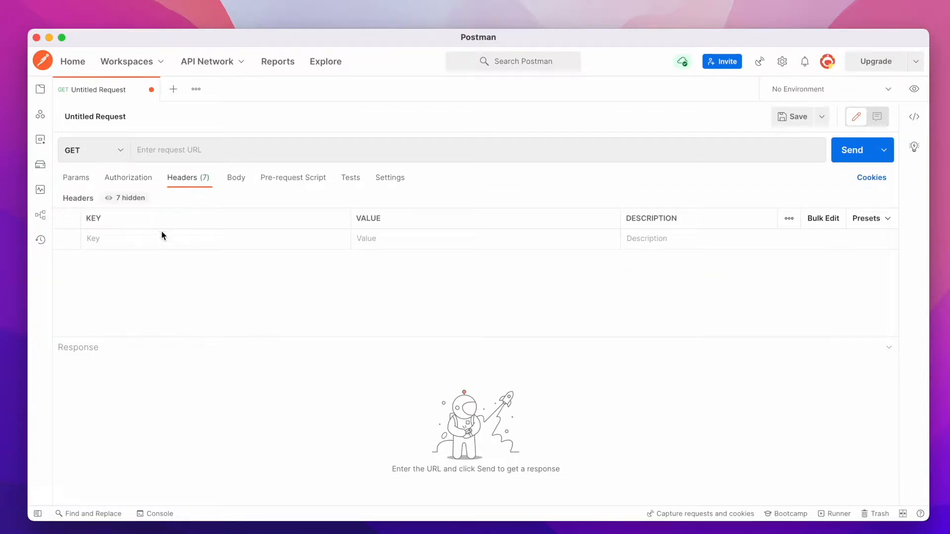
click(237, 182)
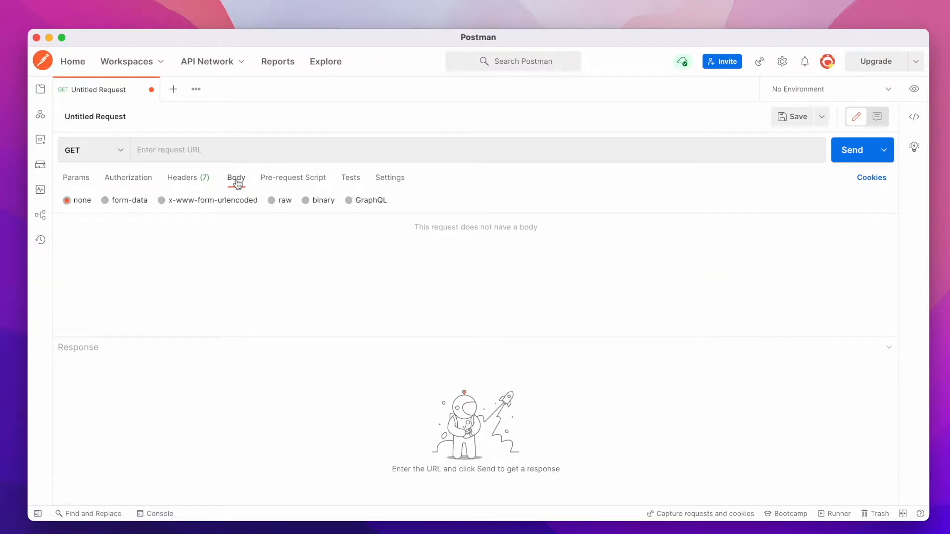
click(105, 201)
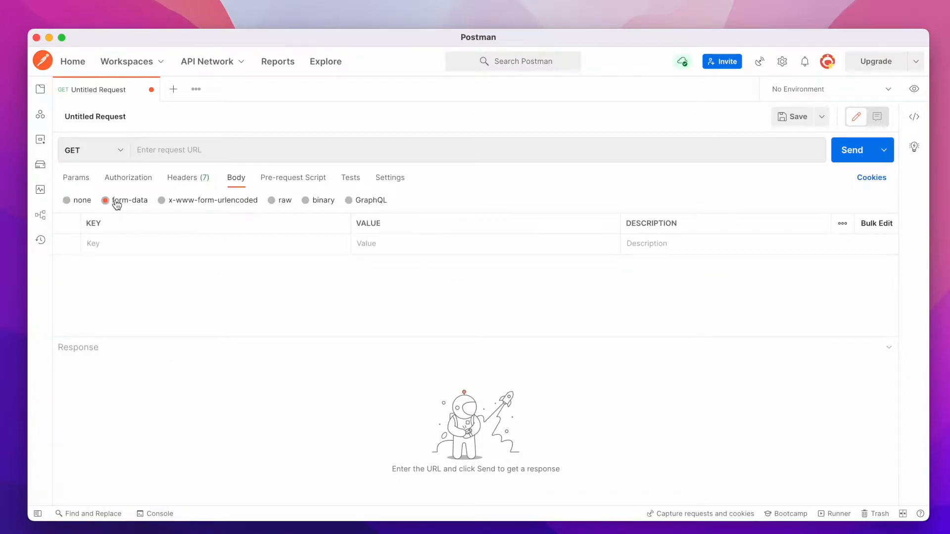
click(285, 207)
click(362, 206)
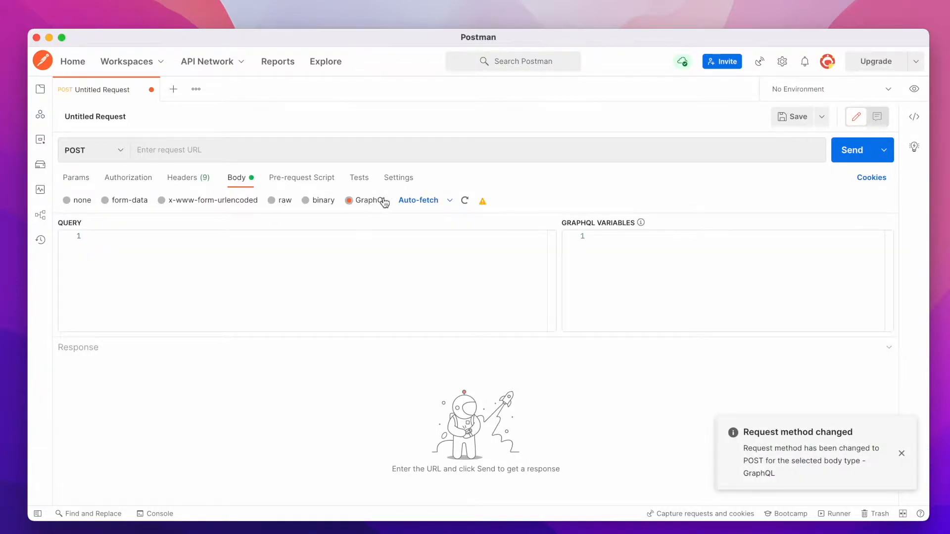
click(92, 204)
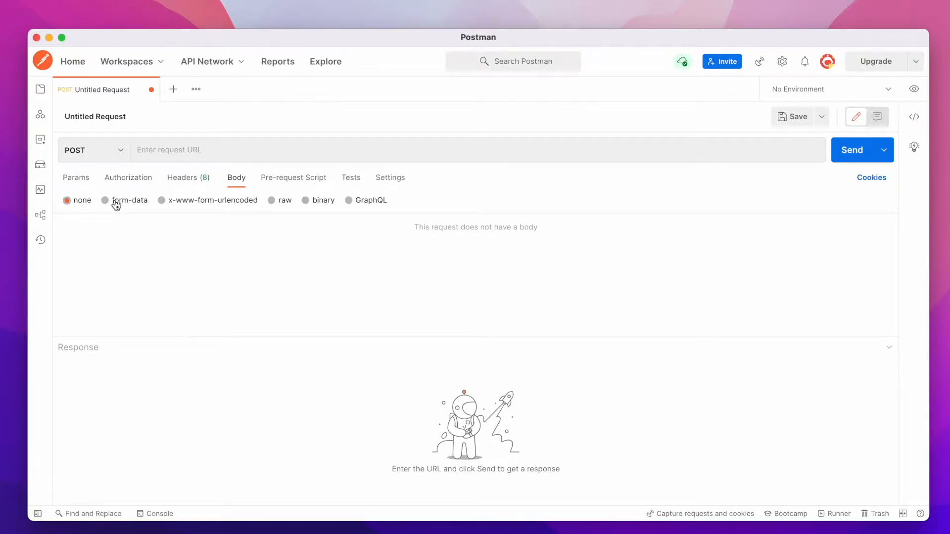
click(116, 203)
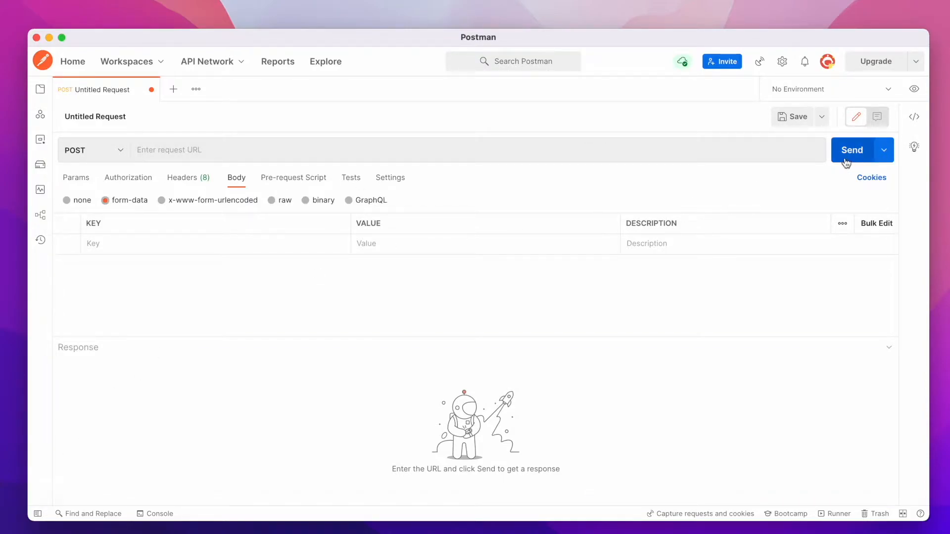
click(883, 154)
click(884, 158)
click(822, 117)
click(823, 116)
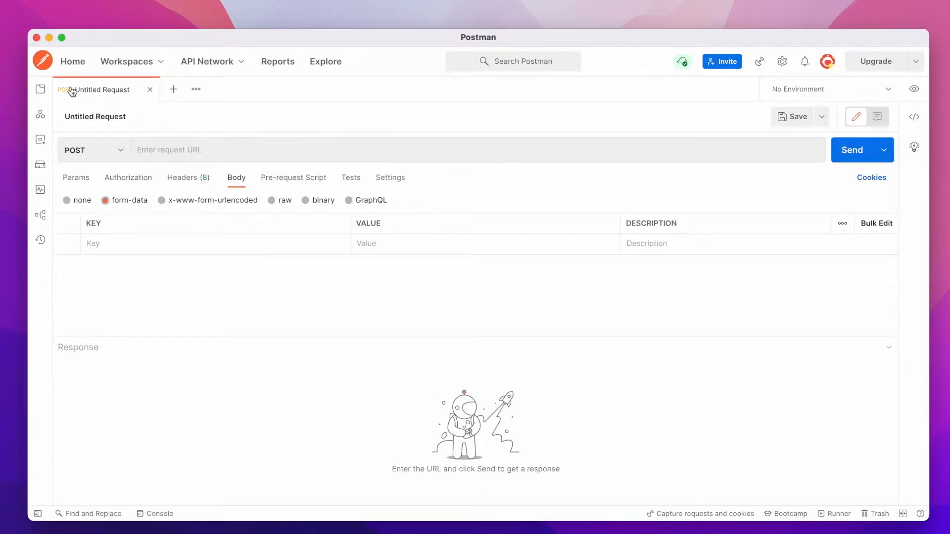
click(37, 513)
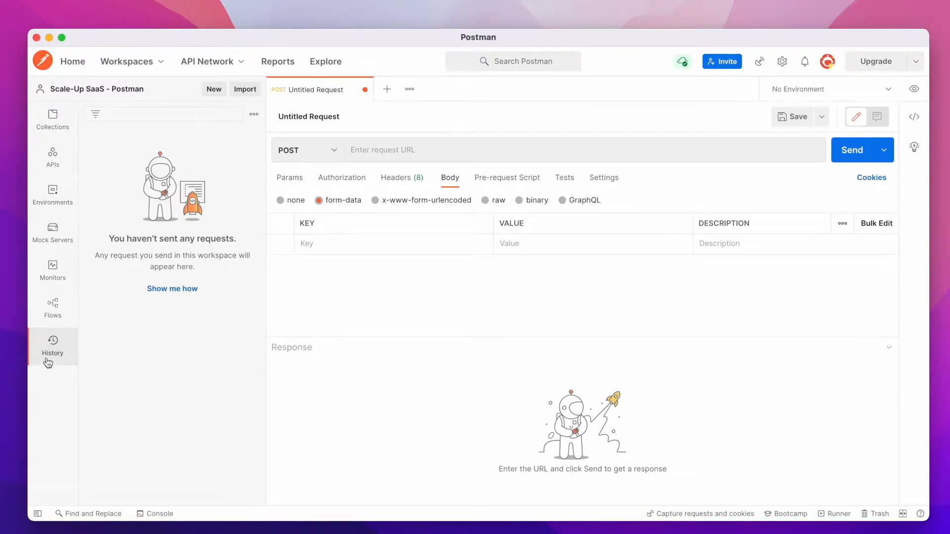
click(38, 513)
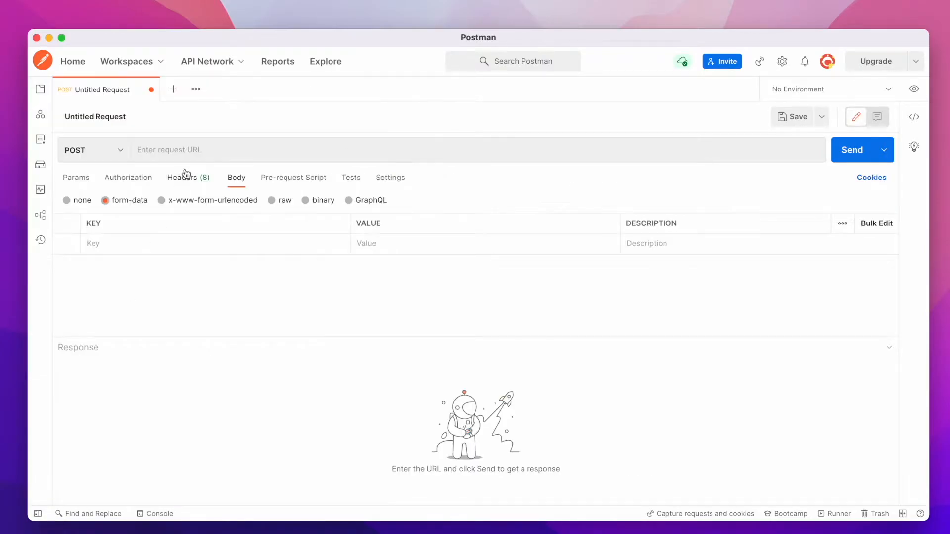
click(121, 160)
click(121, 159)
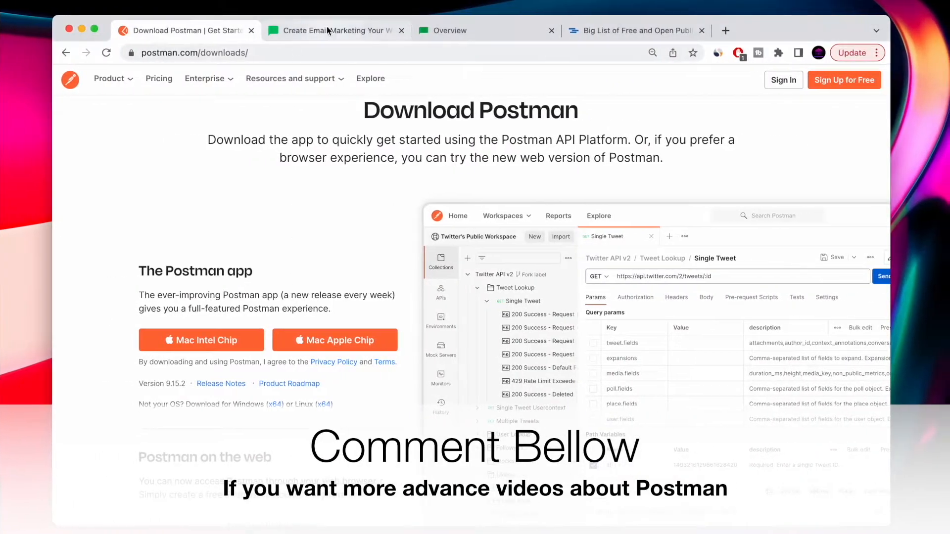
Switch to the MailerLite browser tab, look over the homepage and open its login page.
click(339, 30)
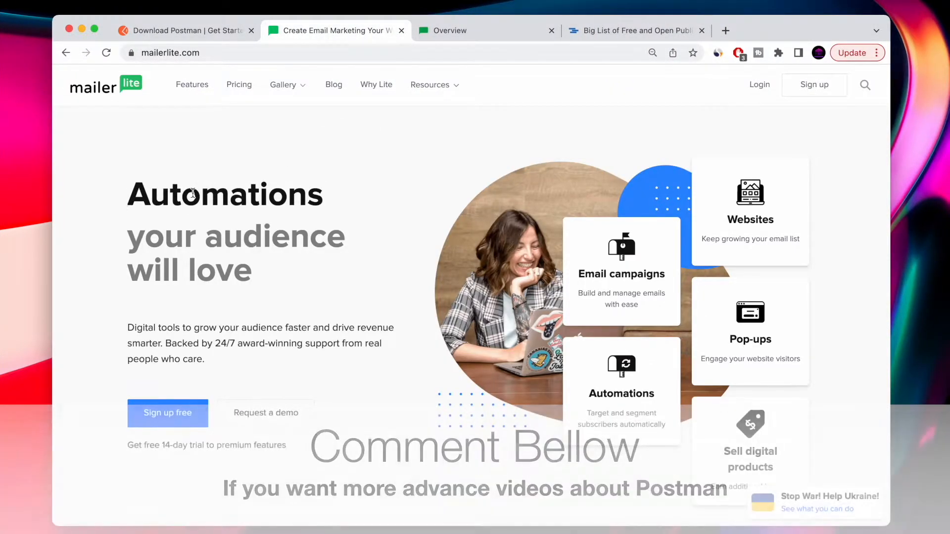
click(215, 53)
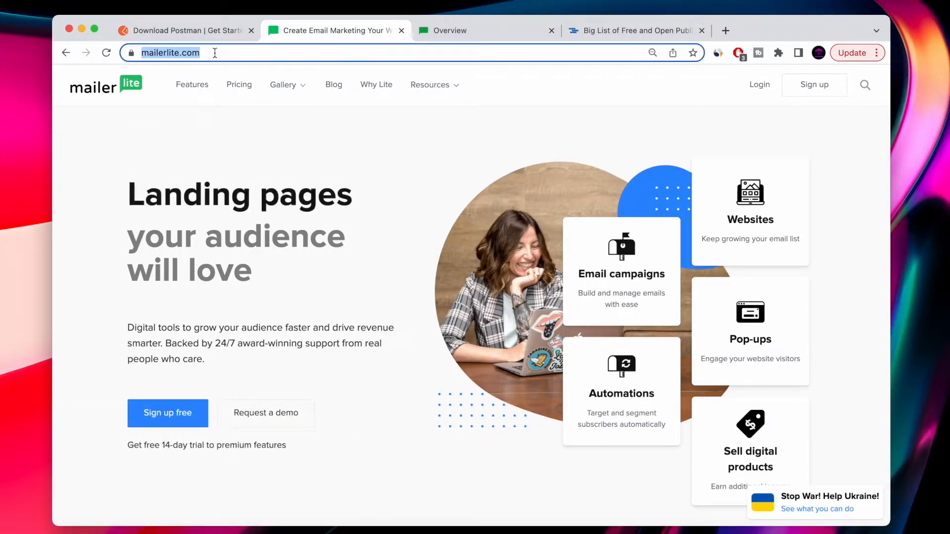
scroll(322, 289, down, 15)
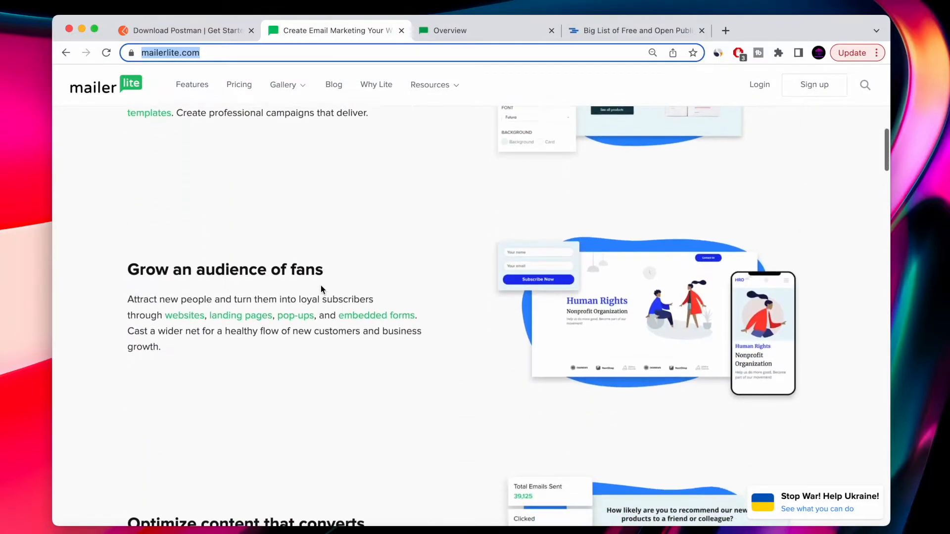
scroll(321, 290, down, 5)
scroll(321, 290, up, 20)
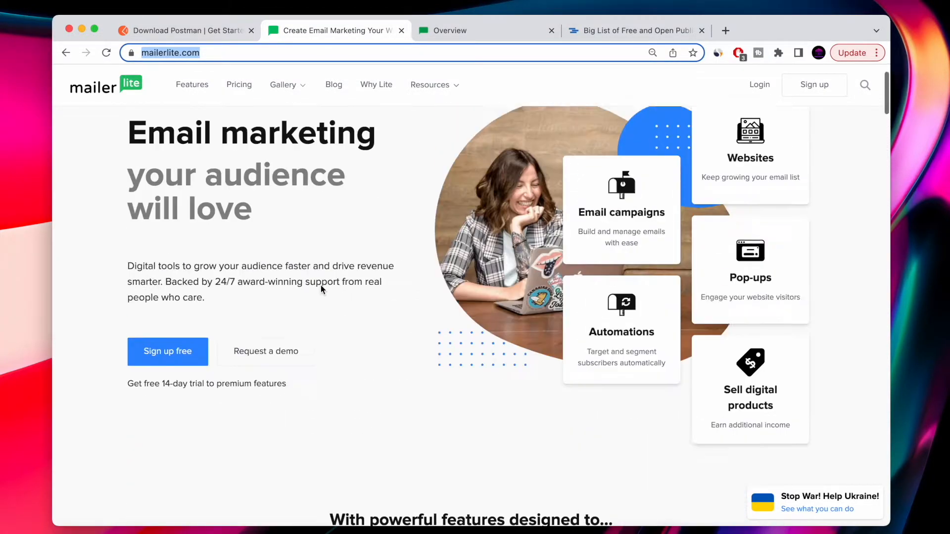
click(760, 84)
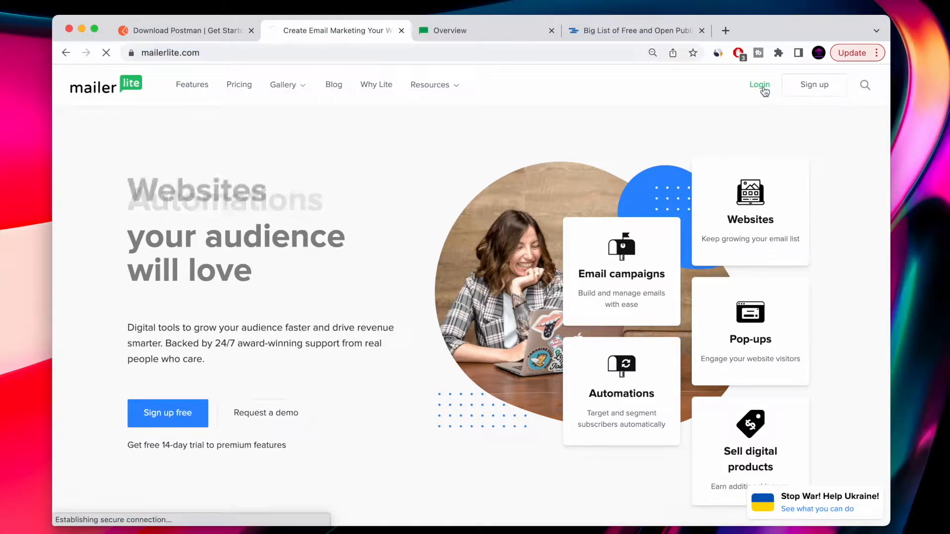
Log in to MailerLite using the saved account e-mail and password.
click(409, 293)
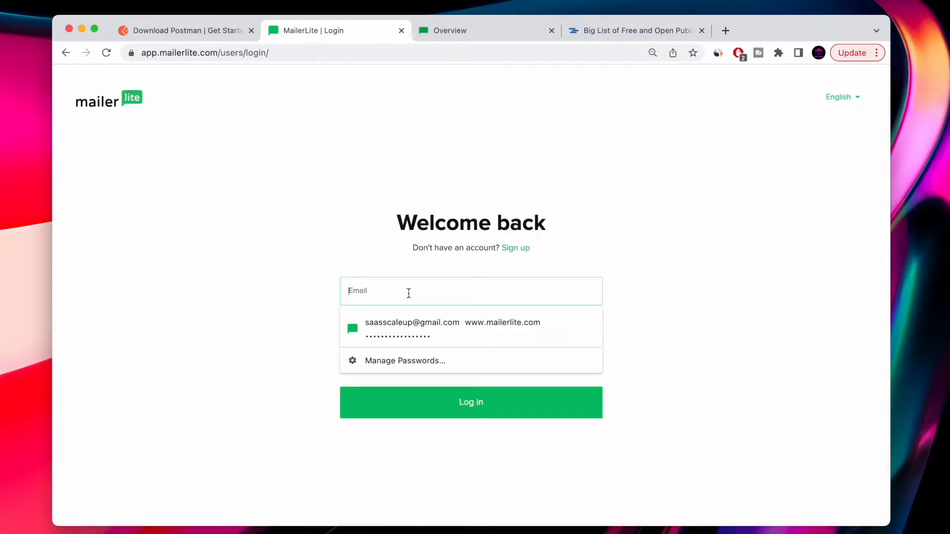
click(417, 322)
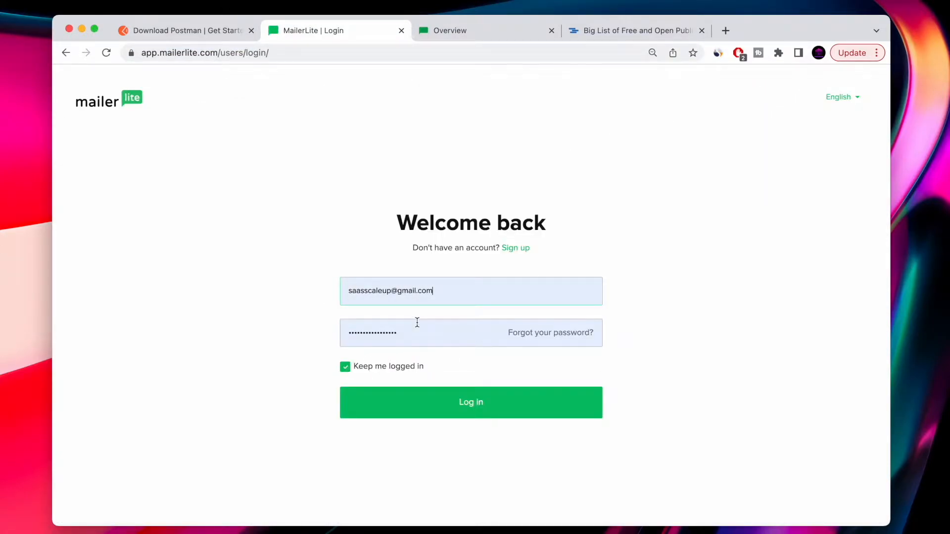
click(459, 404)
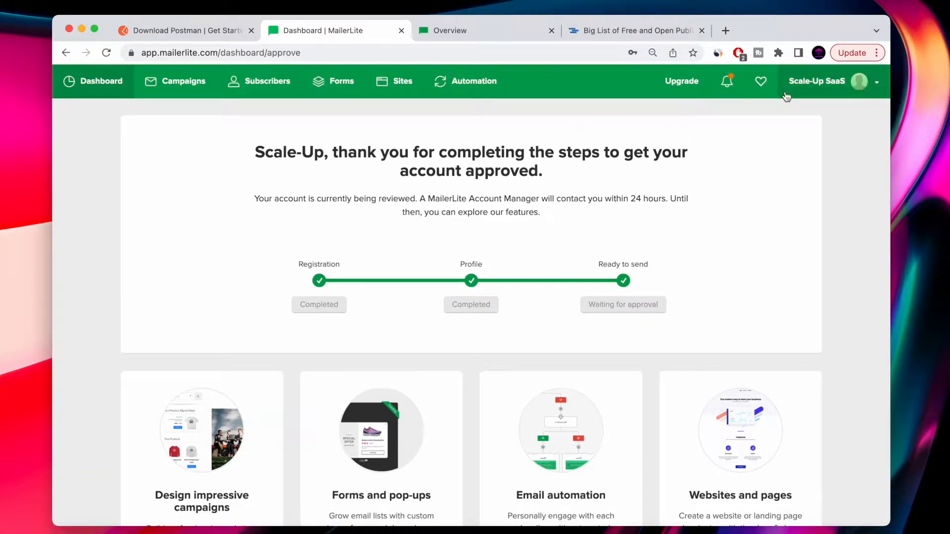
Browse the MailerLite dashboard and its Campaigns, Subscribers, Forms, Sites and Automation sections.
scroll(375, 322, down, 2)
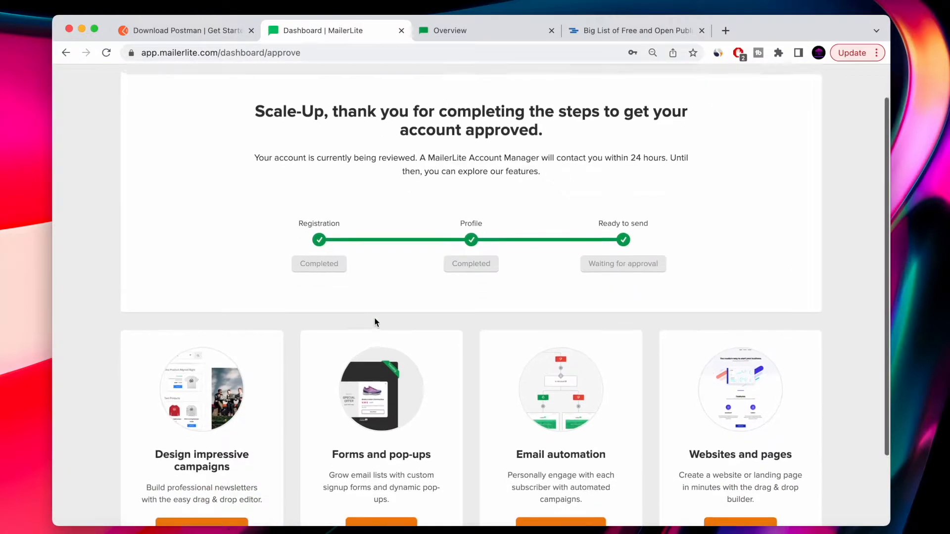
scroll(374, 322, up, 2)
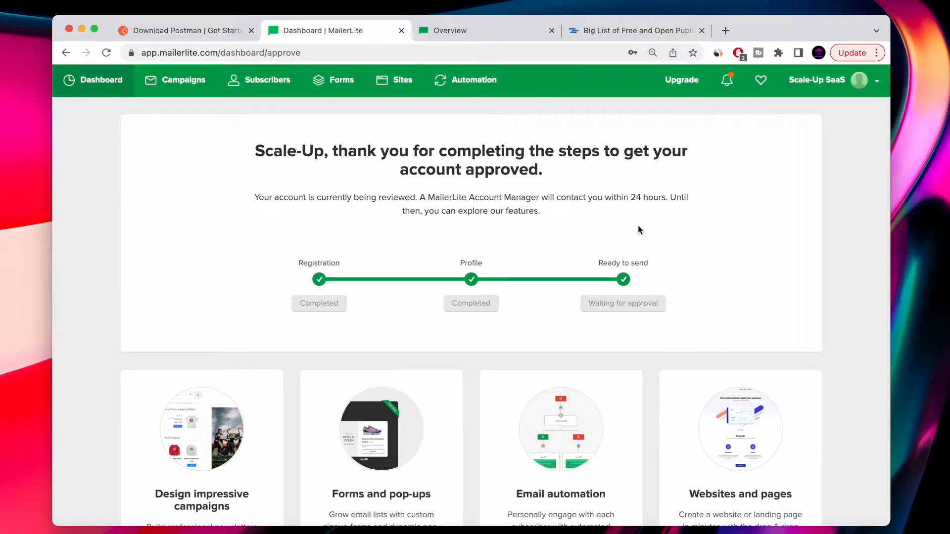
scroll(544, 228, down, 5)
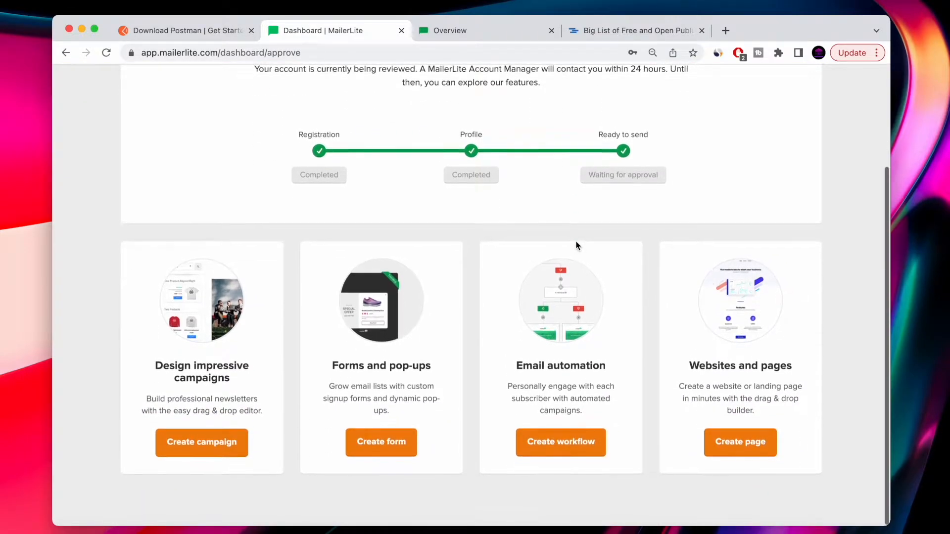
scroll(577, 245, up, 4)
scroll(577, 245, up, 2)
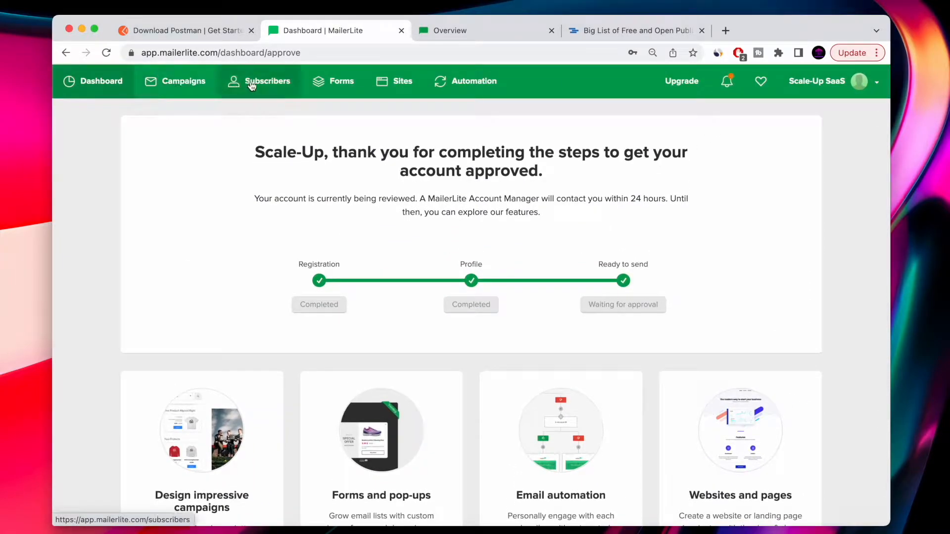
click(165, 88)
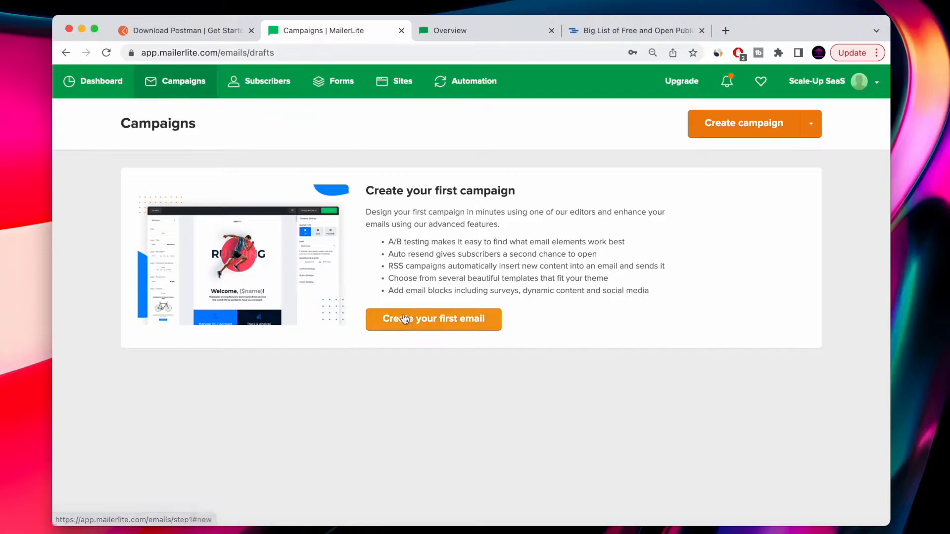
click(270, 88)
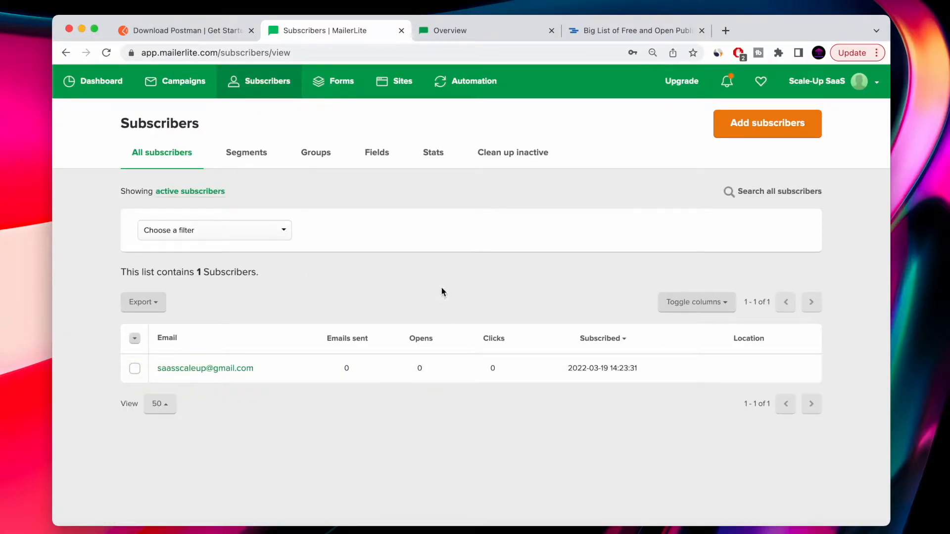
click(342, 82)
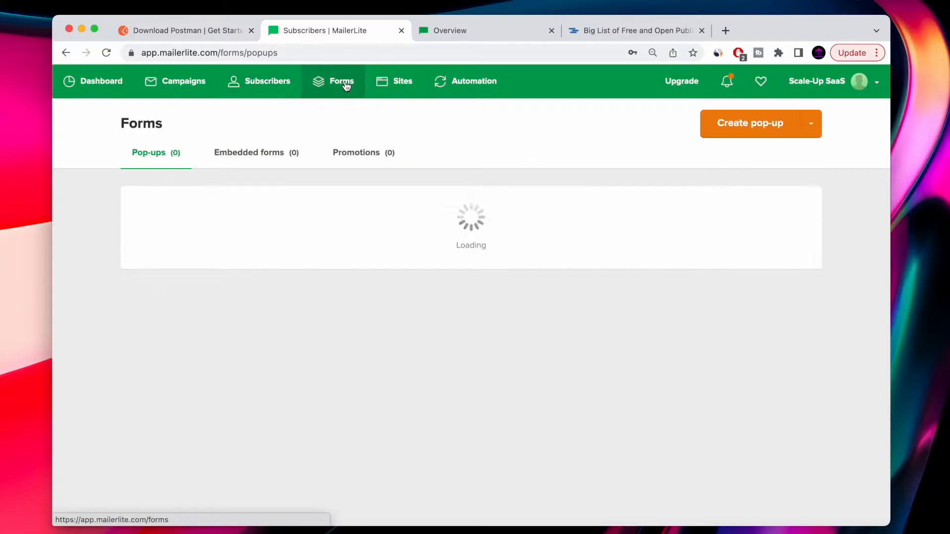
click(384, 87)
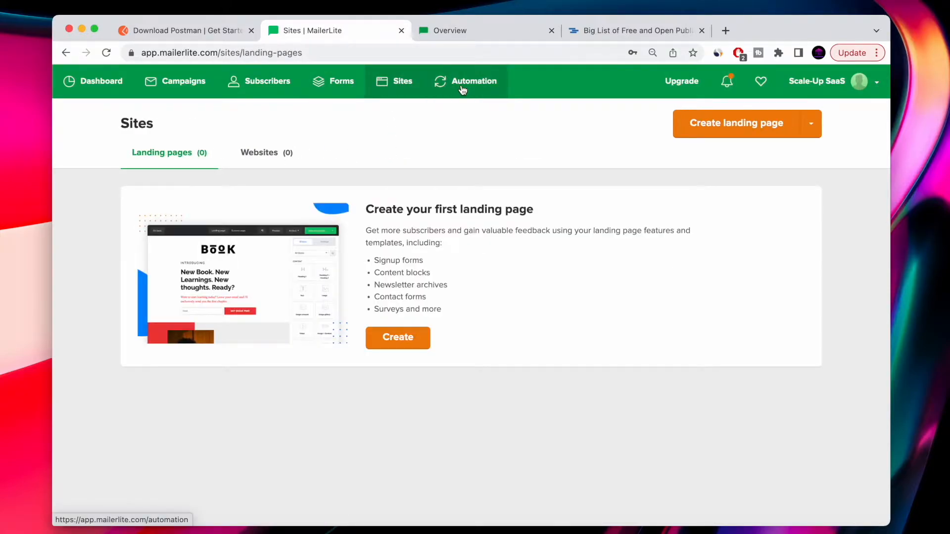
click(462, 89)
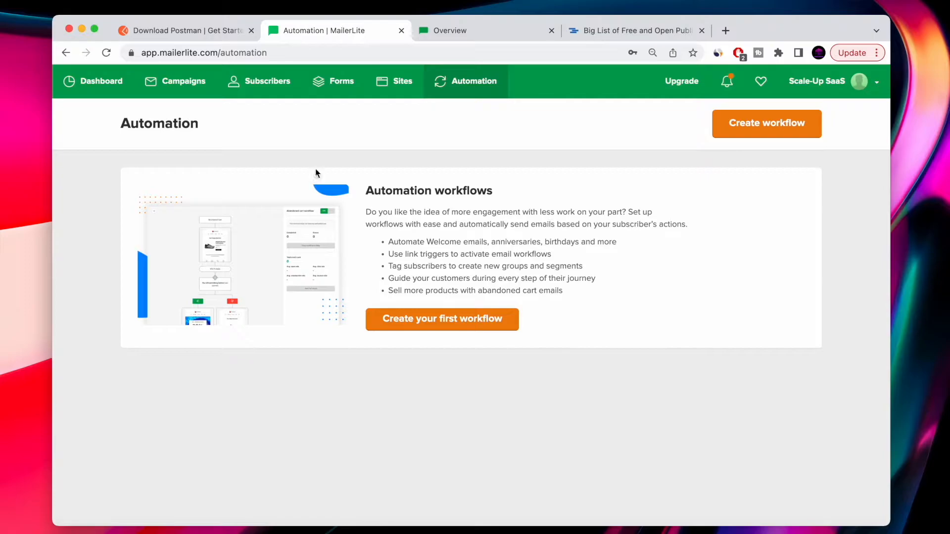
click(254, 85)
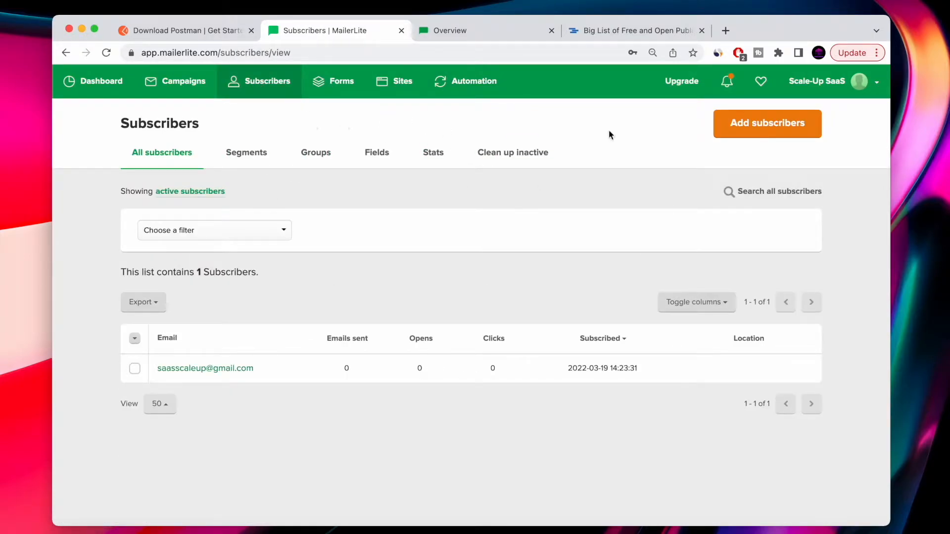
Open the Developer API integration from the account menu's Integrations page and select the API key.
click(876, 85)
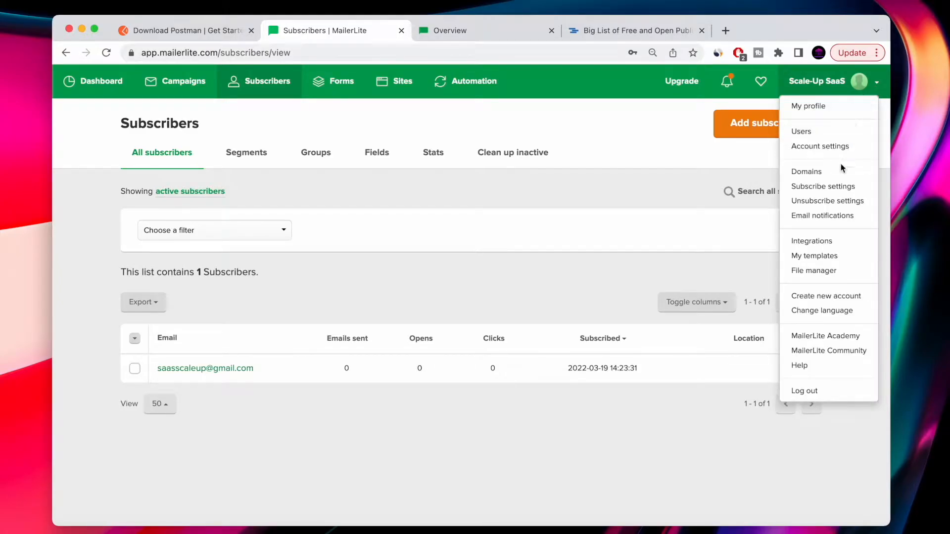
click(815, 243)
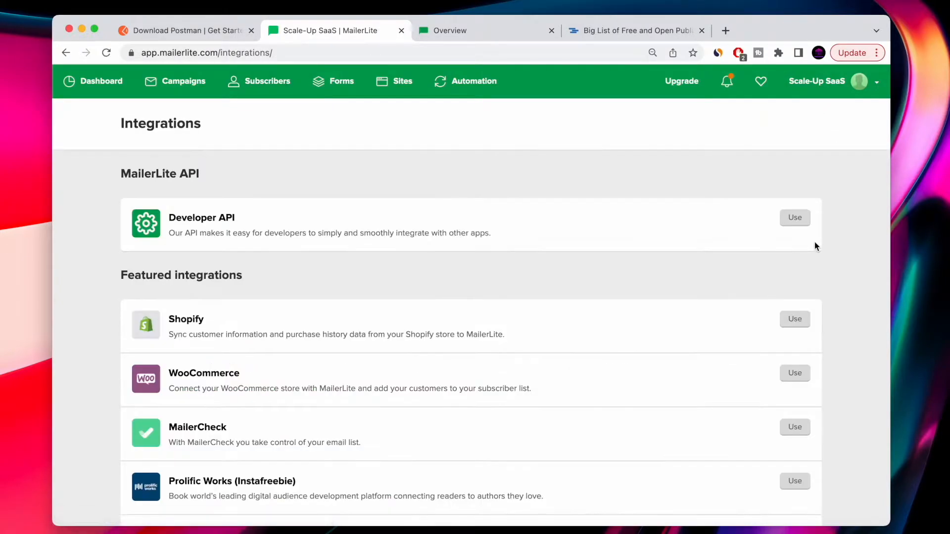
scroll(320, 304, down, 3)
scroll(318, 311, up, 2)
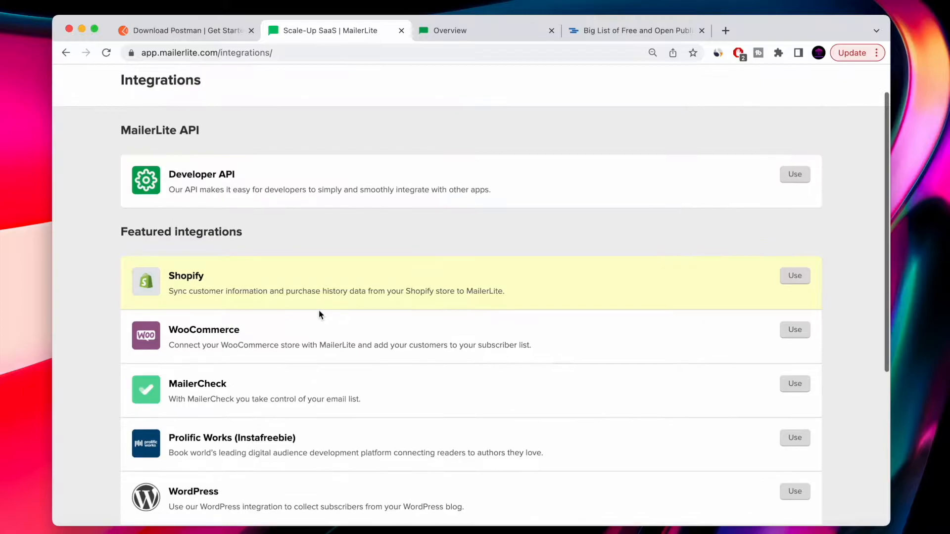
scroll(222, 178, up, 1)
click(181, 217)
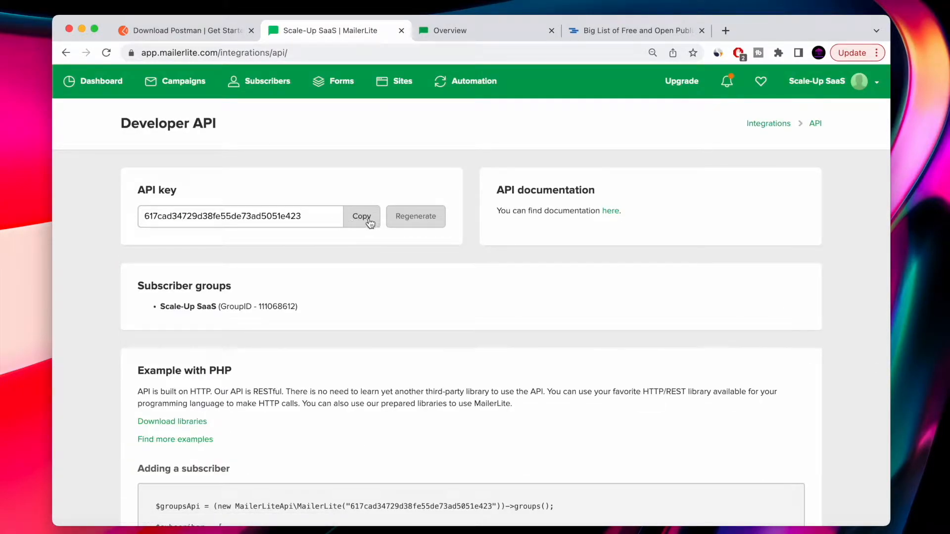
drag(143, 215, 329, 222)
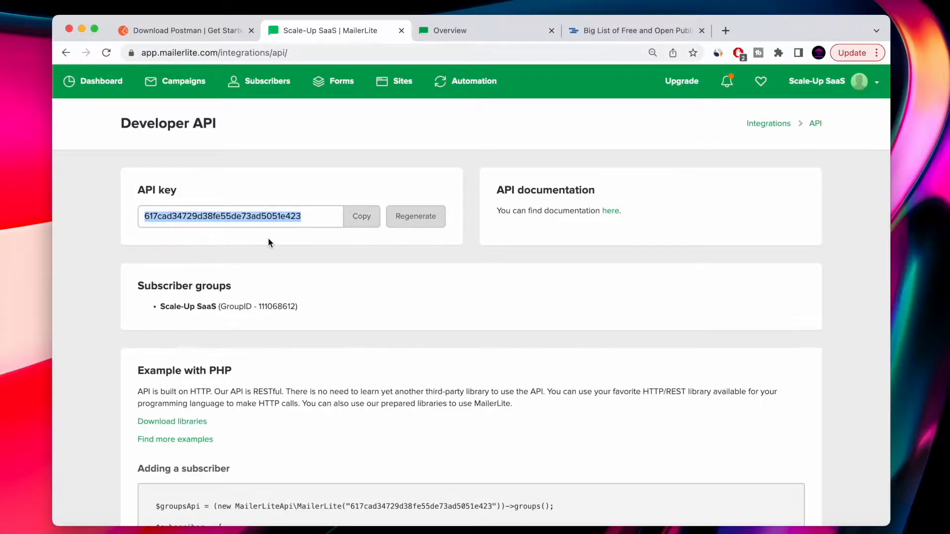
scroll(268, 243, down, 5)
scroll(269, 243, up, 5)
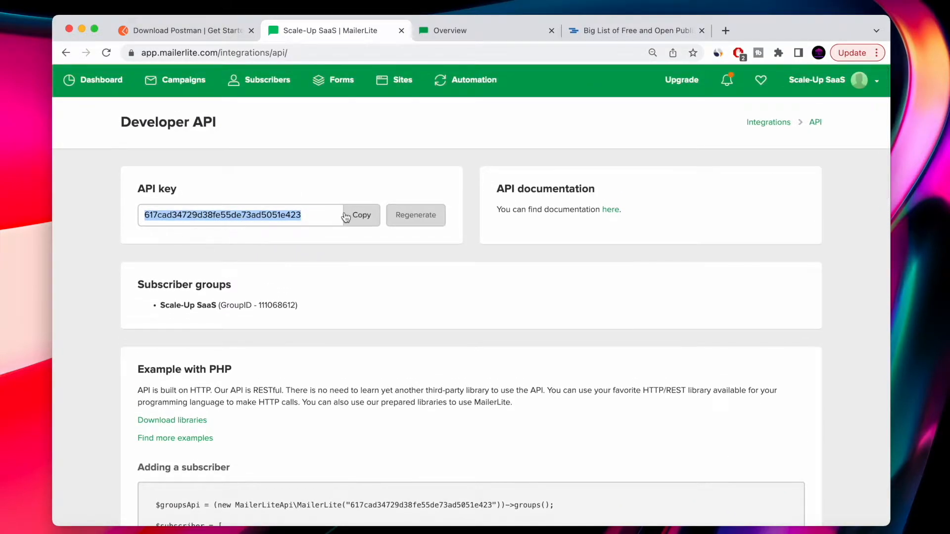
click(468, 31)
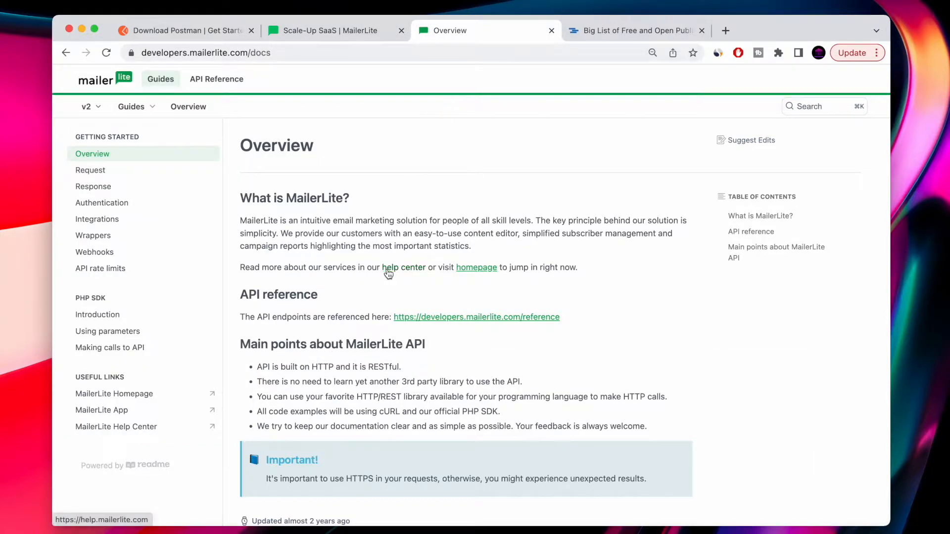
click(88, 173)
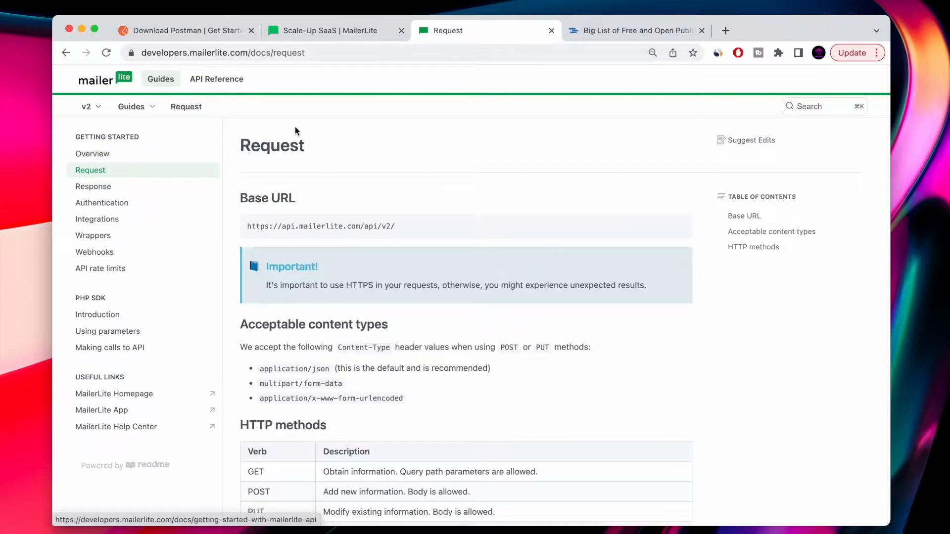
drag(241, 144, 307, 144)
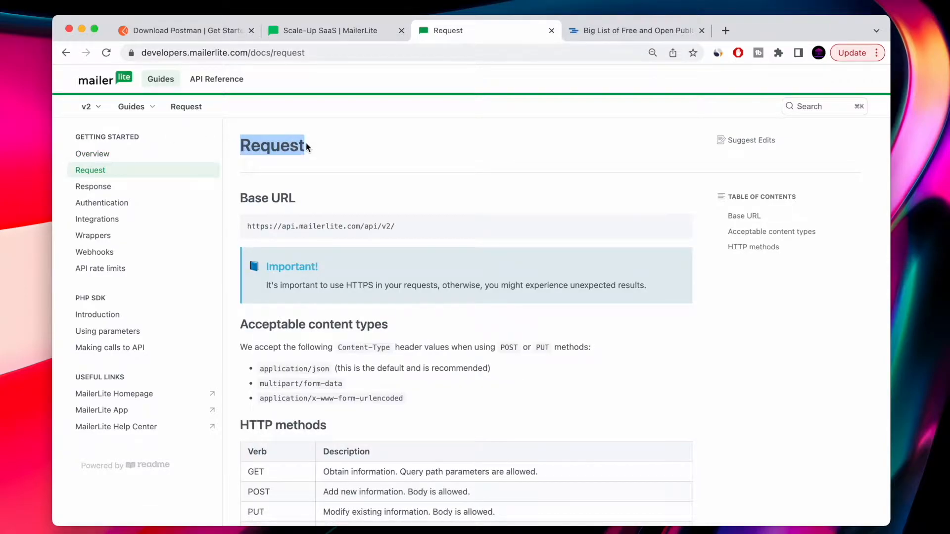
scroll(405, 184, down, 1)
click(404, 181)
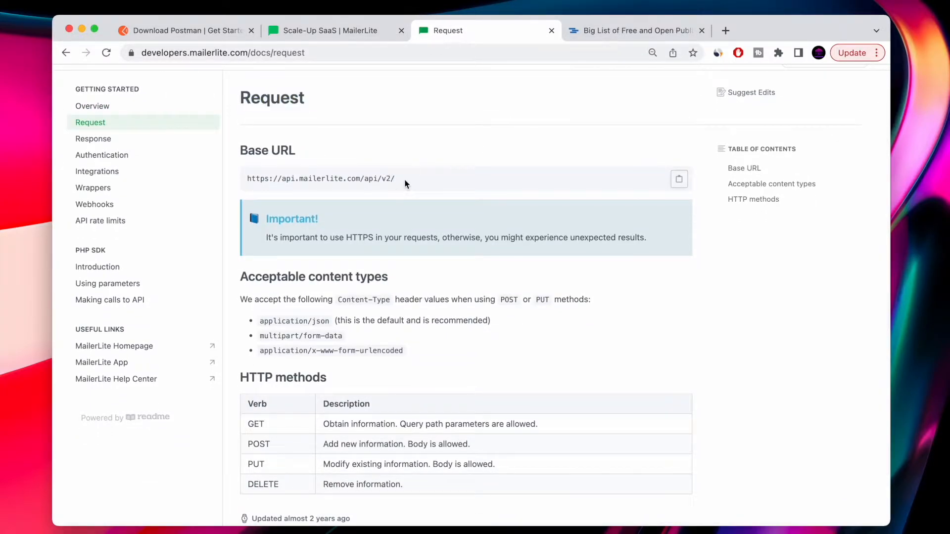
drag(279, 175, 678, 181)
key(ctrl+Left)
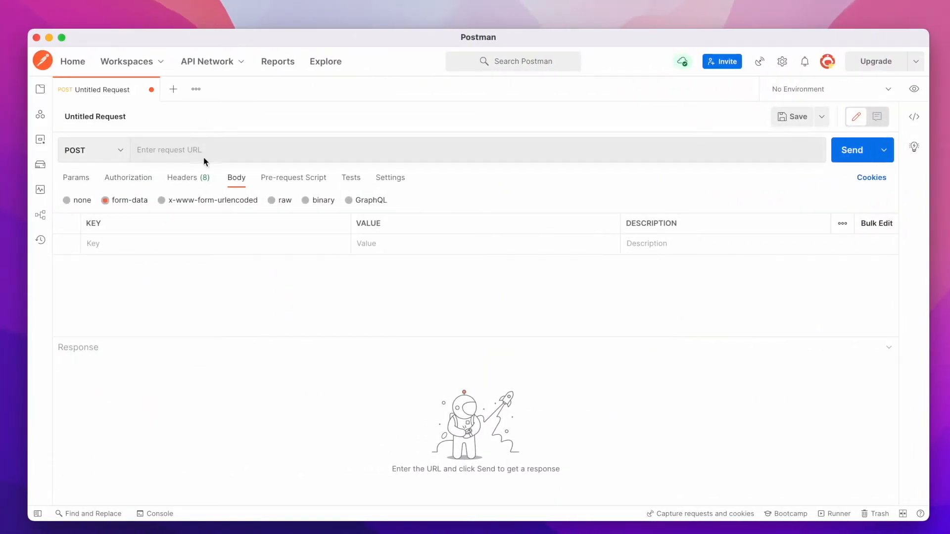
click(207, 152)
text(https://api.mailerlite.com/api/v2/)
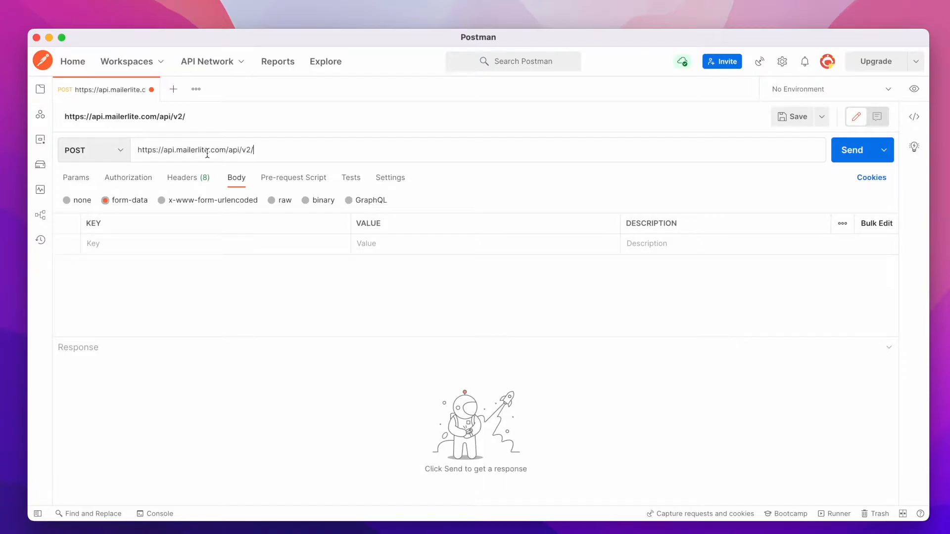
Add a Content-Type request header with the value application/json copied from the docs.
key(ctrl+Right)
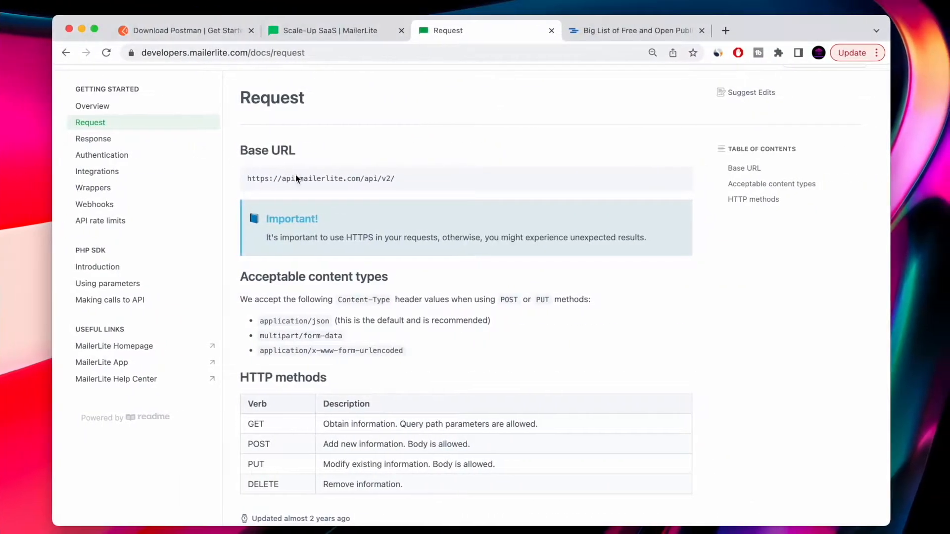
scroll(316, 213, down, 2)
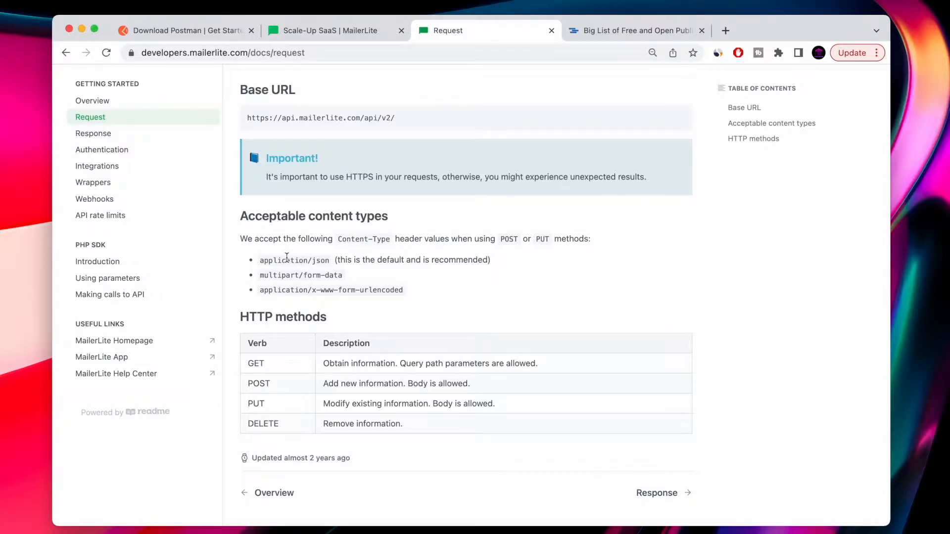
drag(261, 262, 329, 264)
key(super+c)
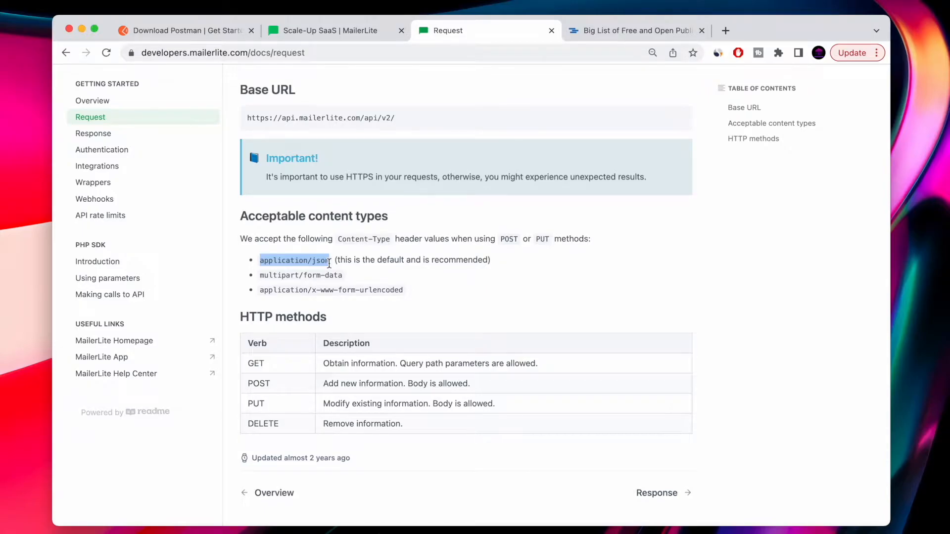
key(ctrl+Left)
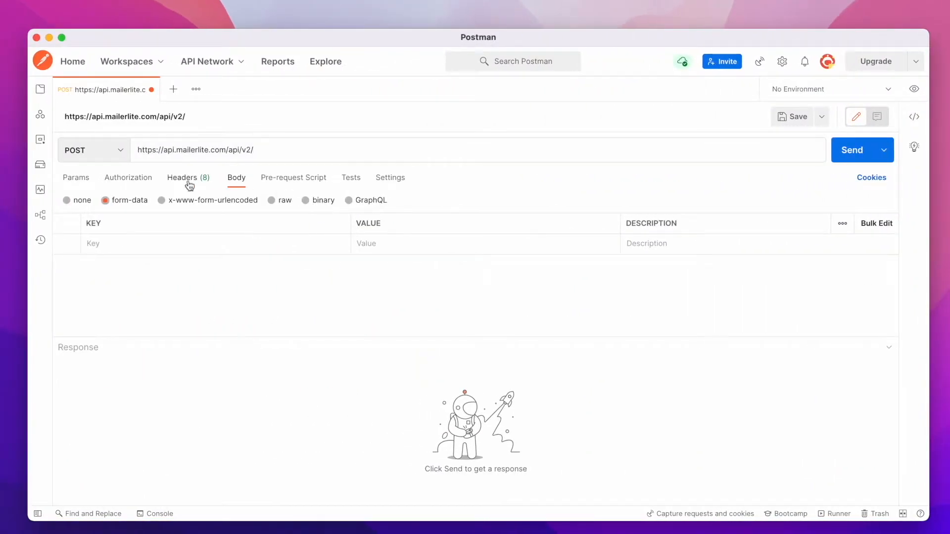
click(180, 186)
click(118, 237)
text(conte)
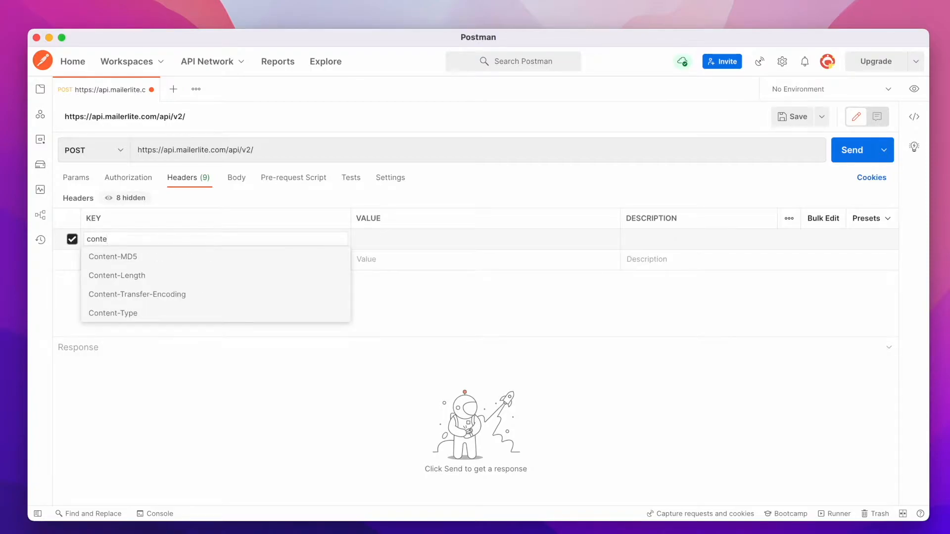
key(Down)
key(Down)
key(Down)
key(Down)
key(Return)
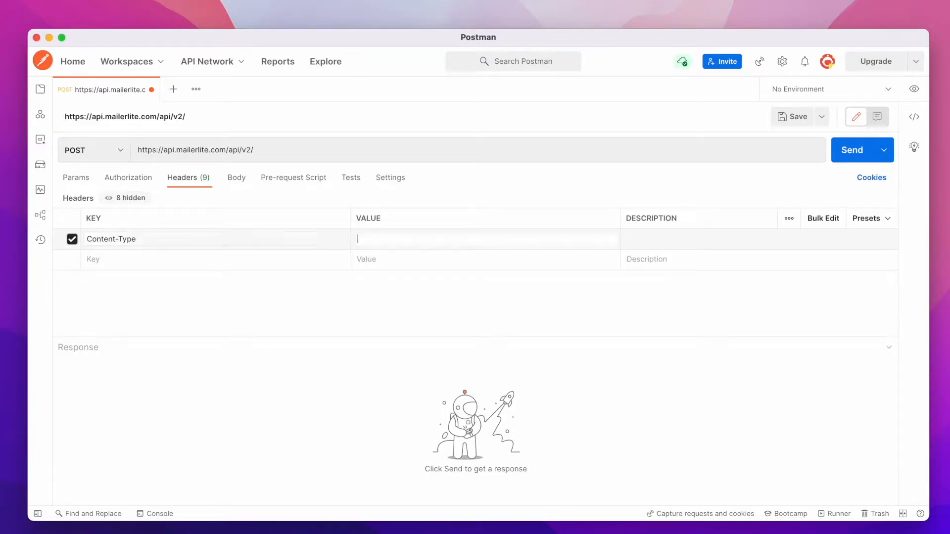
key(super+v)
Read the HTTP methods table and the Response page's HTTP status codes in the API docs.
key(ctrl+Right)
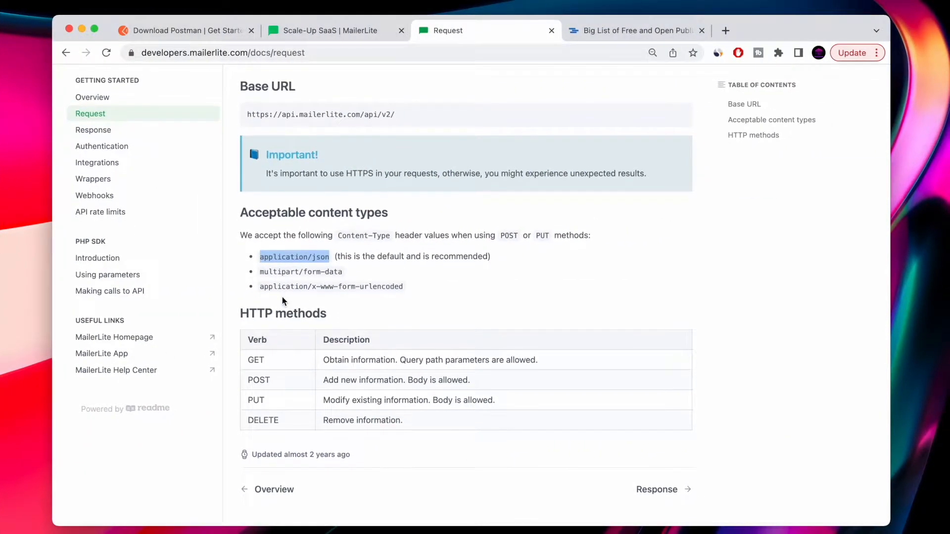
drag(247, 365, 557, 426)
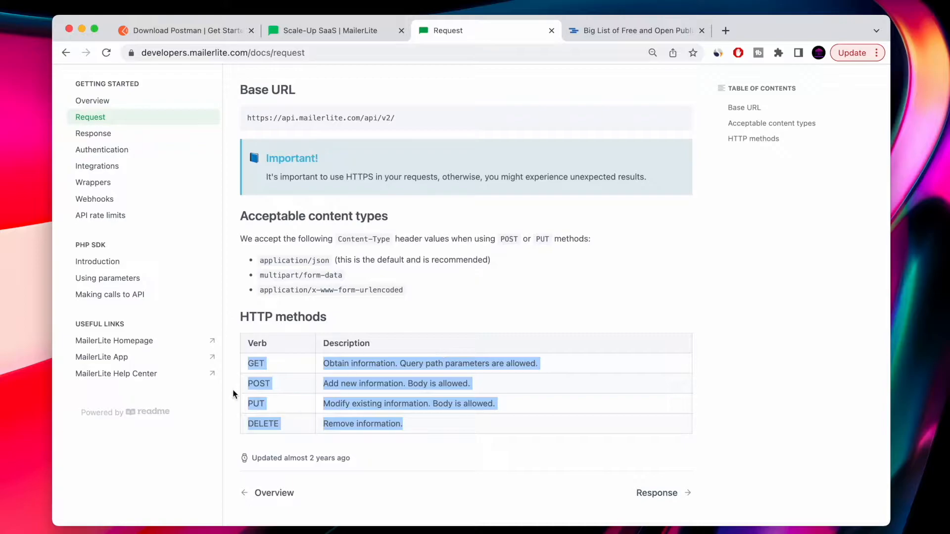
click(91, 132)
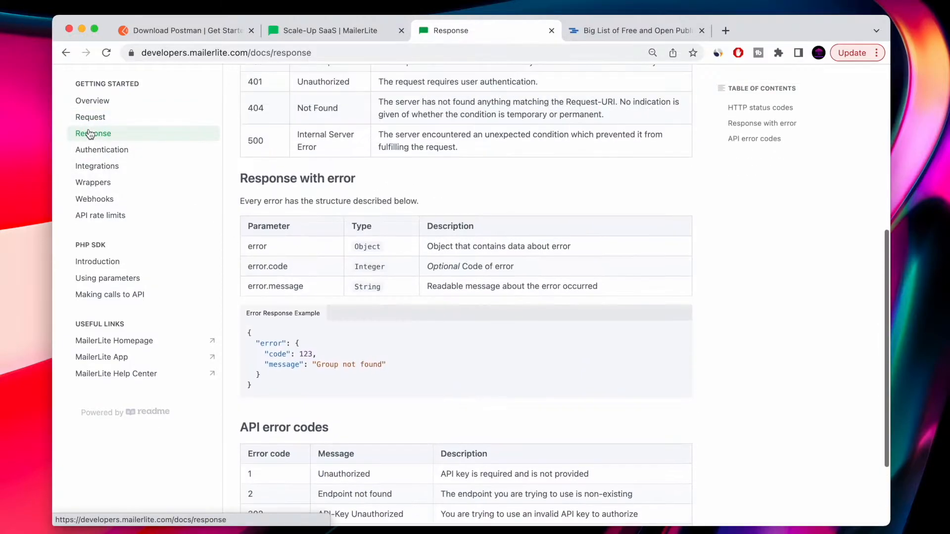
scroll(301, 312, down, 5)
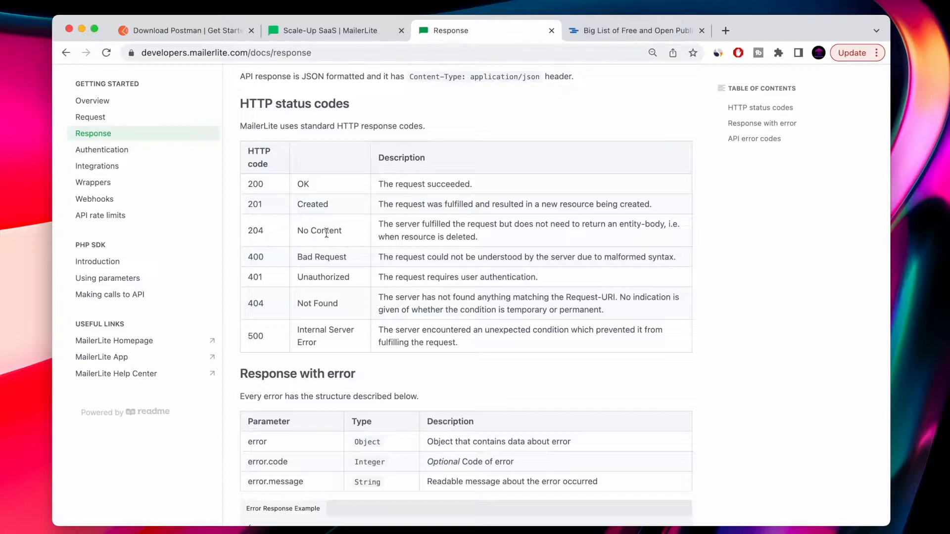
drag(246, 257, 525, 343)
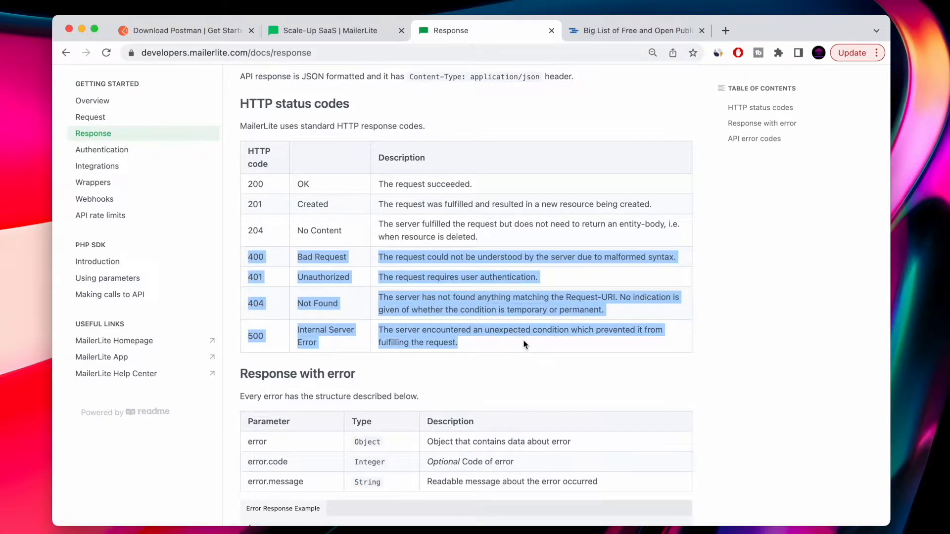
scroll(523, 339, down, 2)
scroll(523, 339, up, 3)
scroll(247, 243, up, 3)
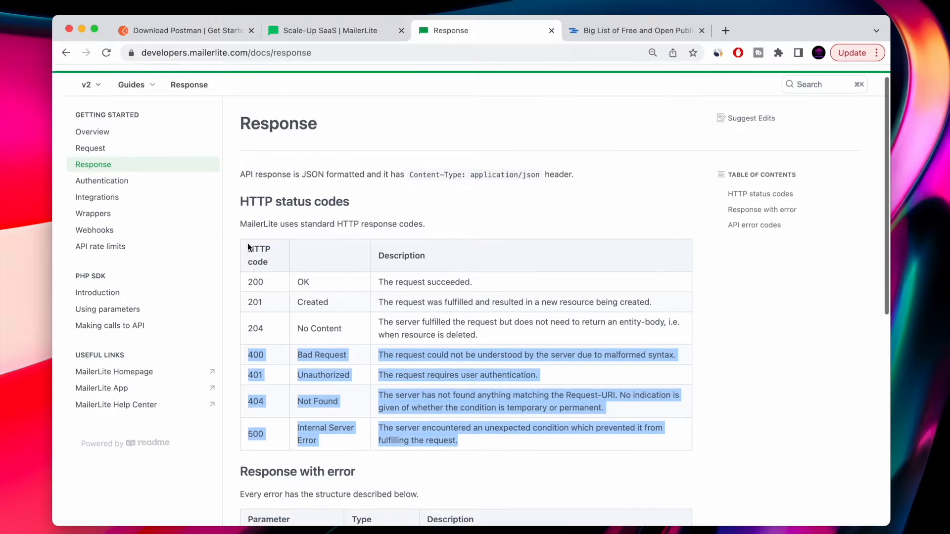
click(152, 109)
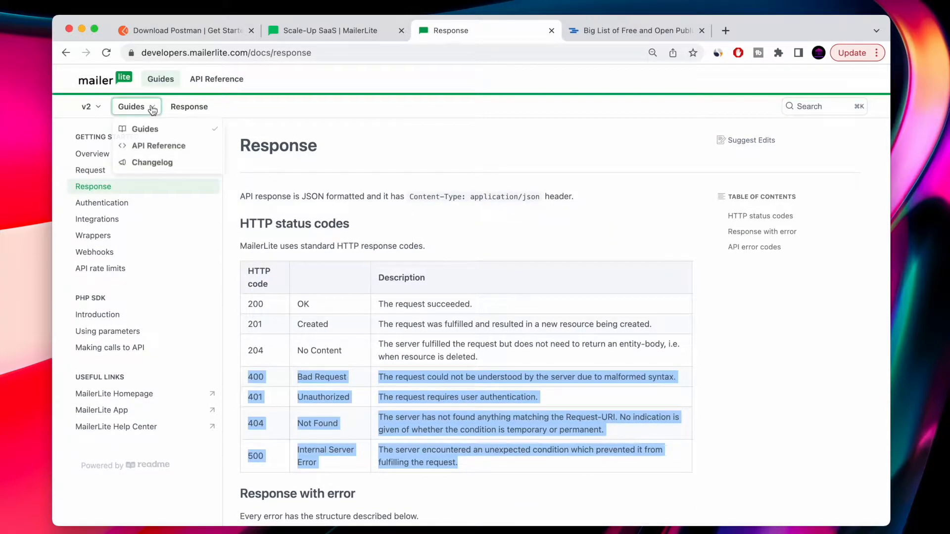
click(147, 146)
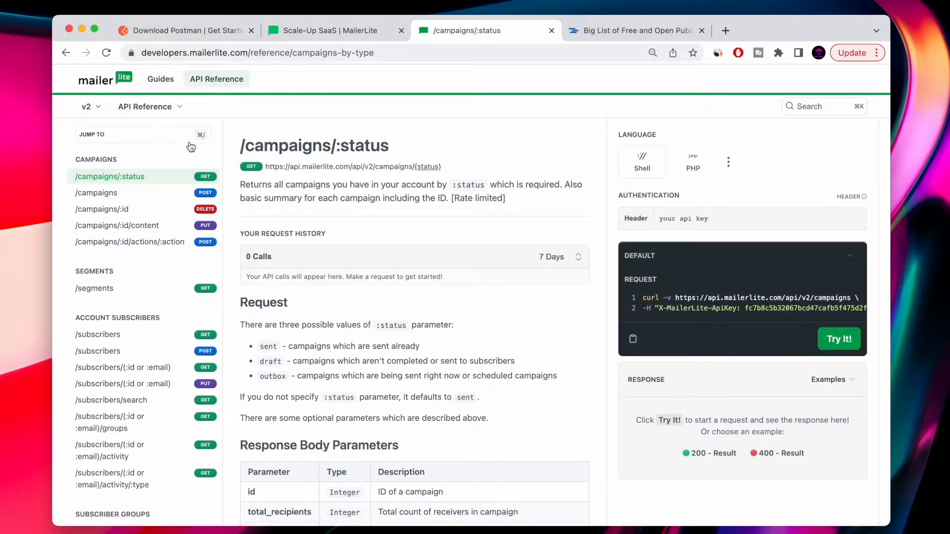
scroll(143, 296, down, 3)
scroll(143, 297, down, 1)
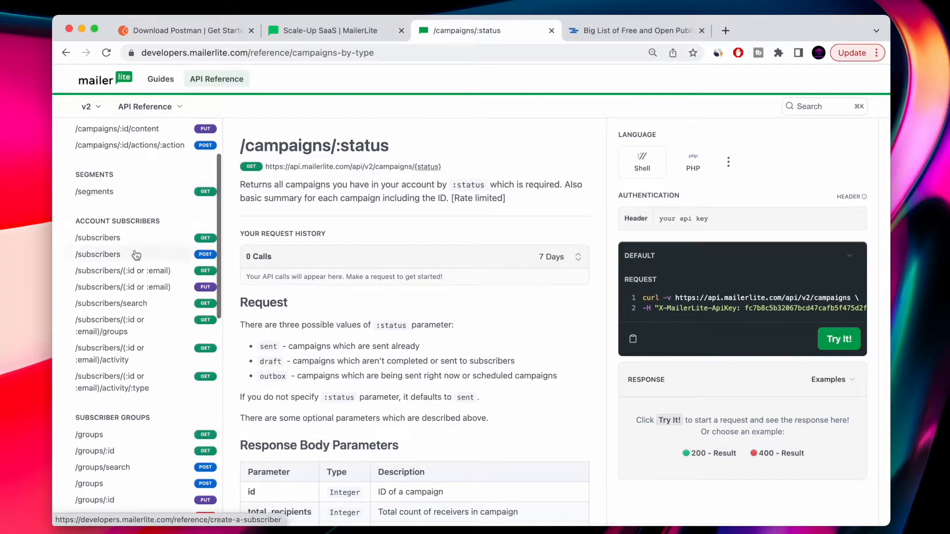
click(110, 259)
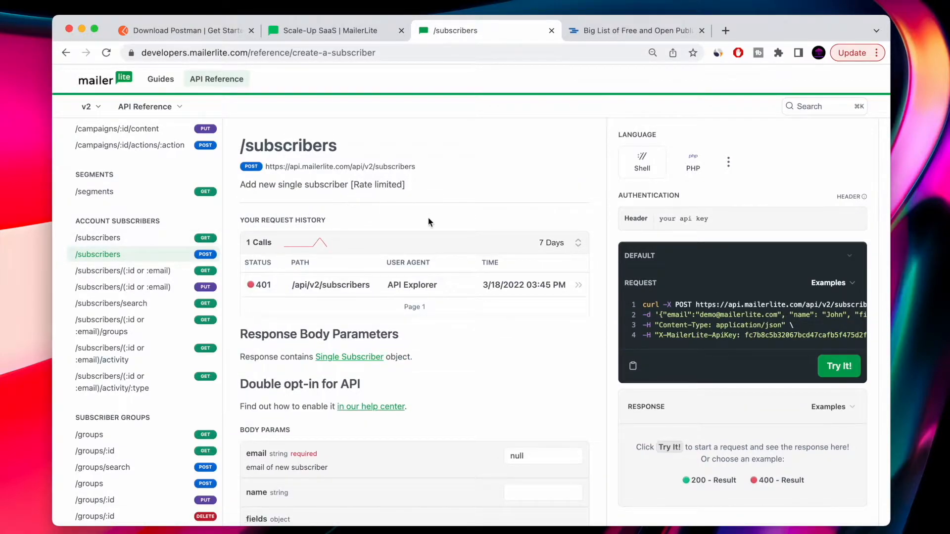
scroll(429, 219, down, 2)
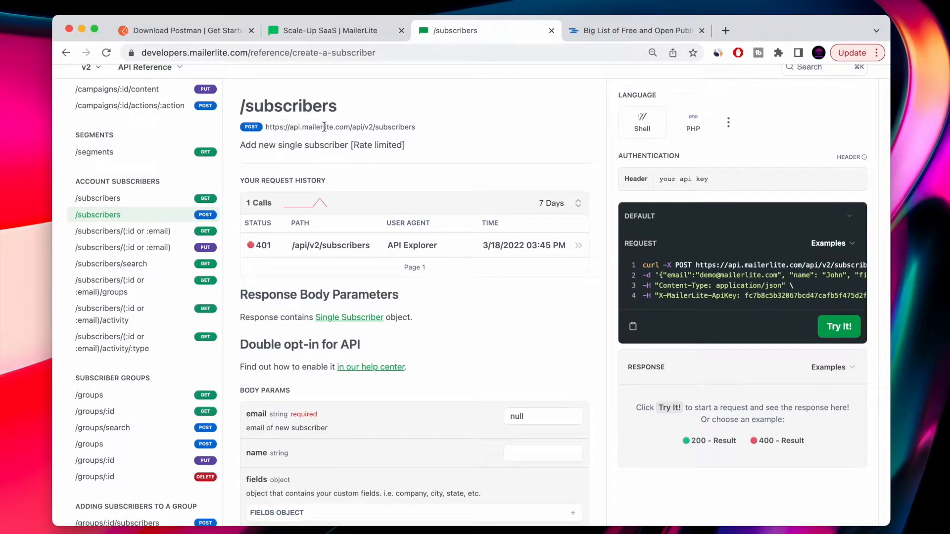
drag(416, 130, 240, 128)
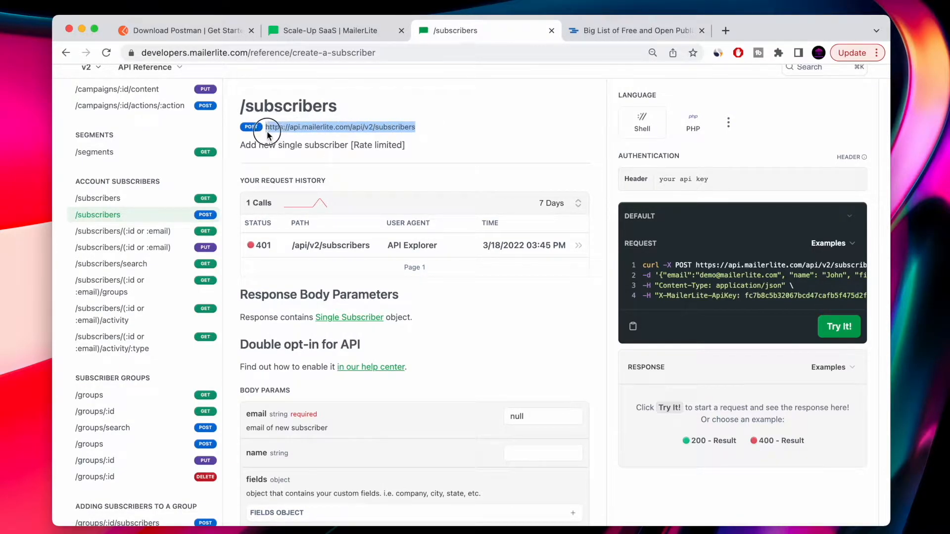
double_click(314, 103)
key(super+c)
key(ctrl+Left)
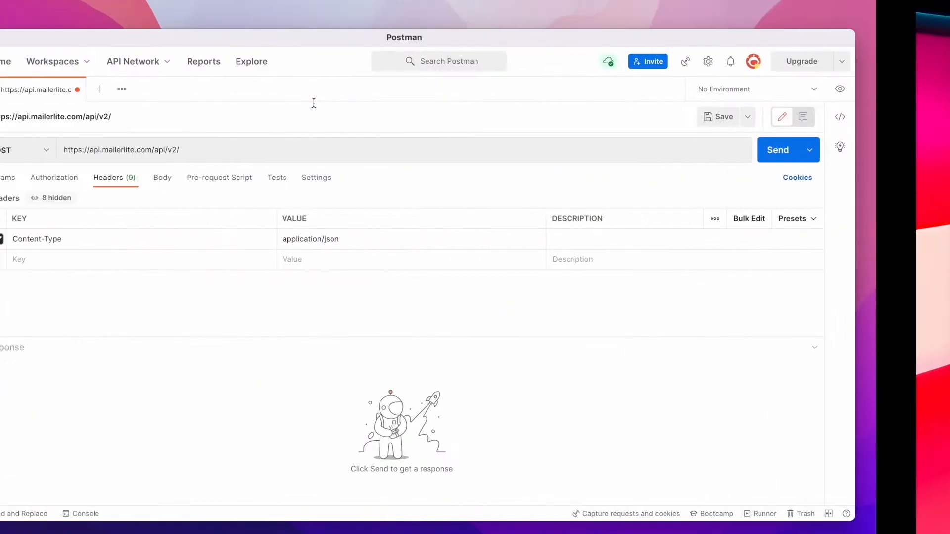
click(276, 151)
key(super+v)
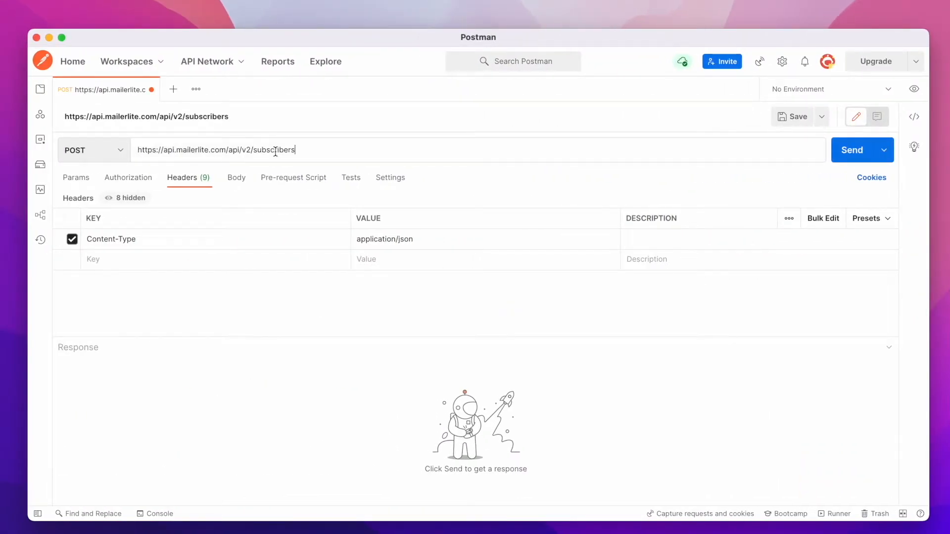
Add a request header with the key X-MailerLite-ApiKey copied from the docs' example request.
key(ctrl+Right)
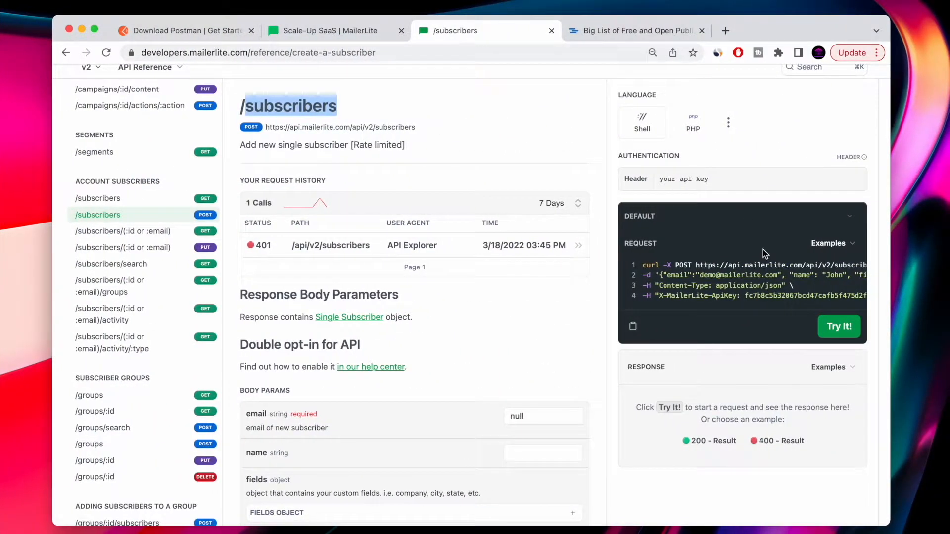
scroll(663, 272, down, 2)
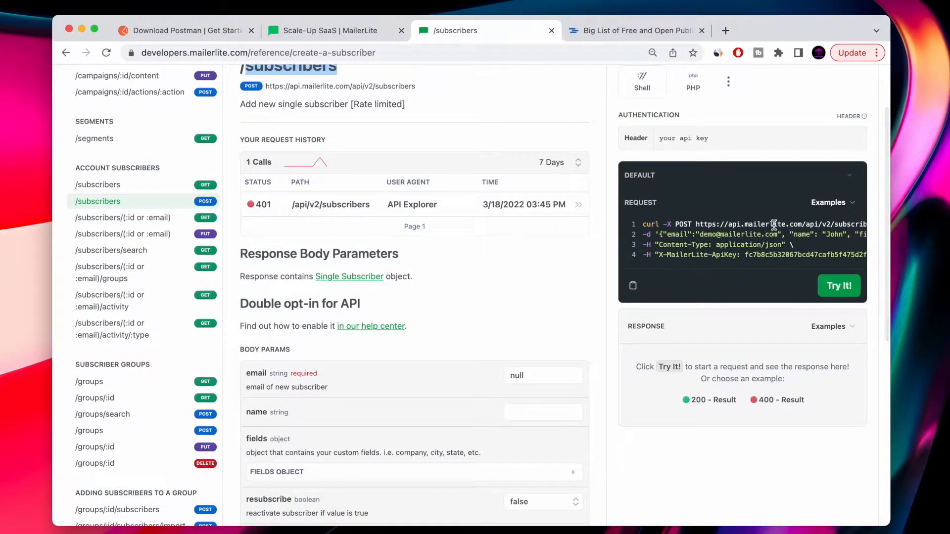
scroll(739, 214, up, 2)
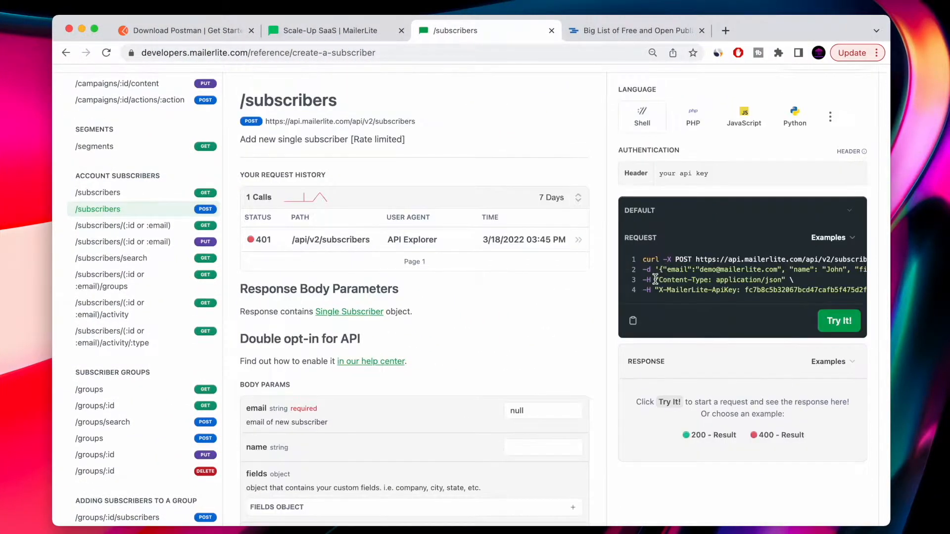
click(739, 290)
click(659, 290)
drag(659, 291, 737, 286)
key(ctrl+c)
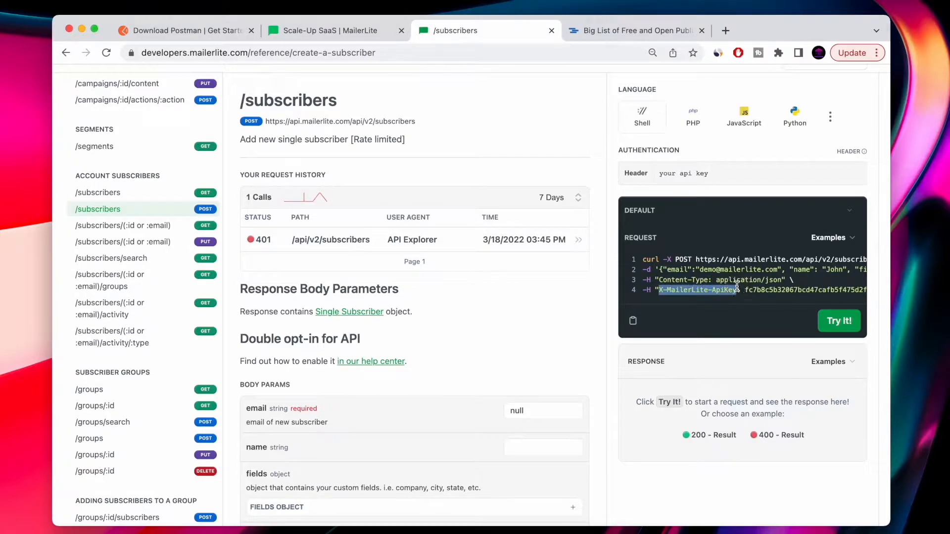
key(ctrl+Left)
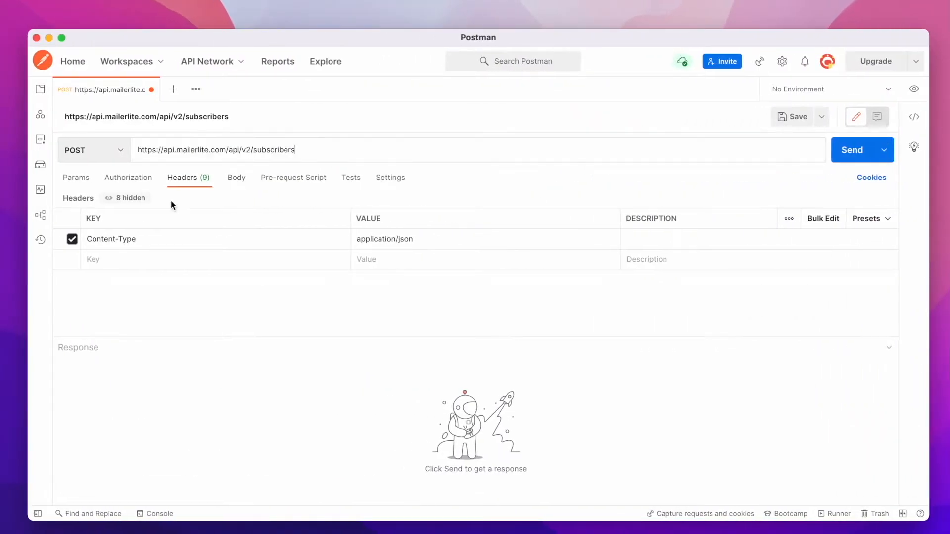
click(119, 259)
key(ctrl+v)
key(ctrl+Right)
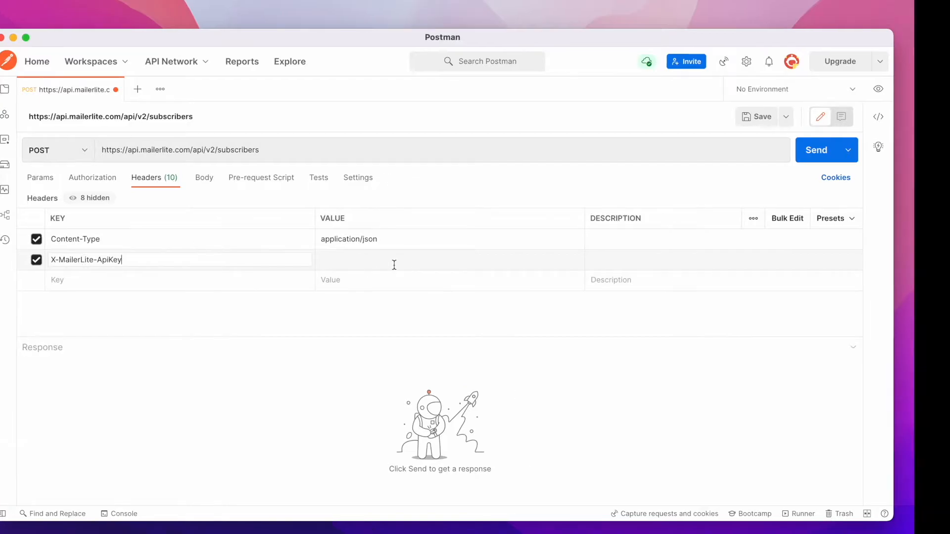
Paste the API key from the docs' example request as the X-MailerLite-ApiKey header value.
drag(745, 290, 786, 291)
key(ctrl+c)
key(ctrl+Left)
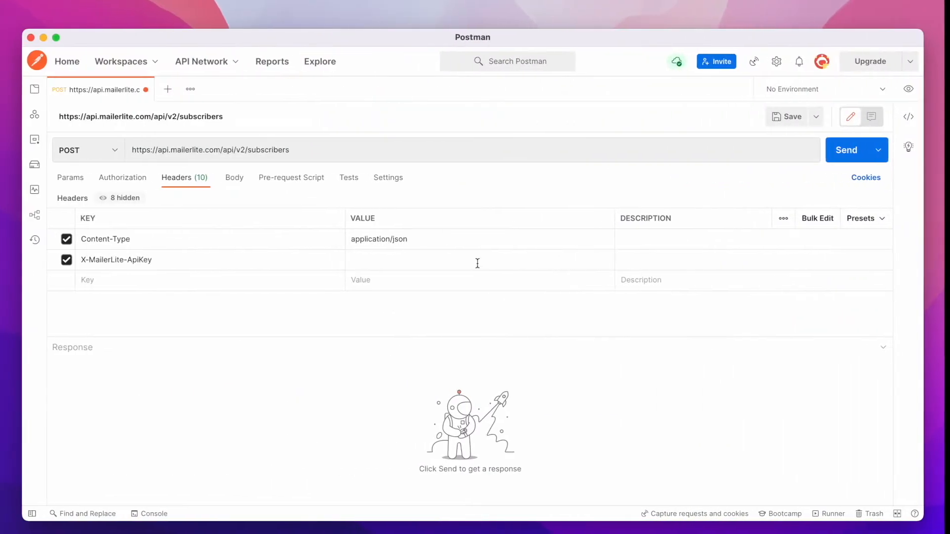
click(387, 263)
key(ctrl+v)
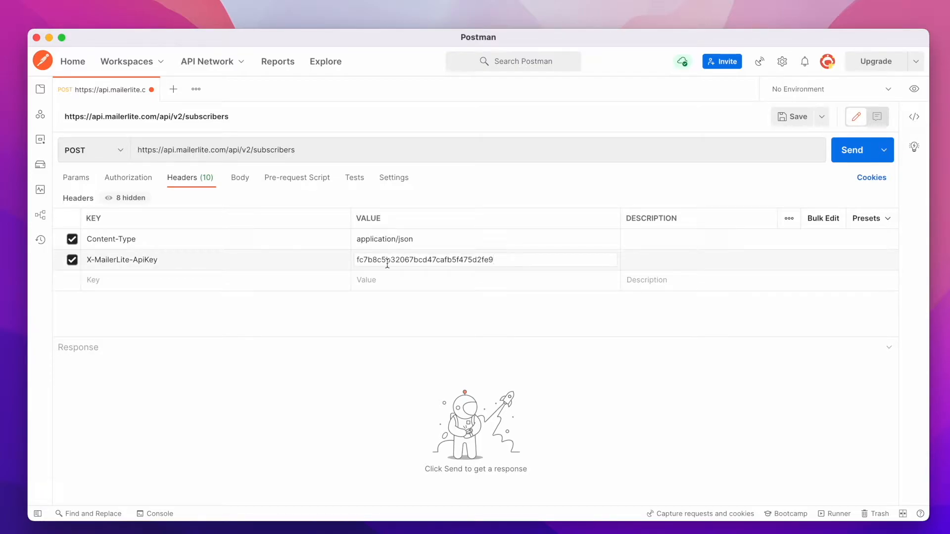
Review the endpoint's body params, then add a form-data body field email with a test e-mail address.
key(ctrl+Right)
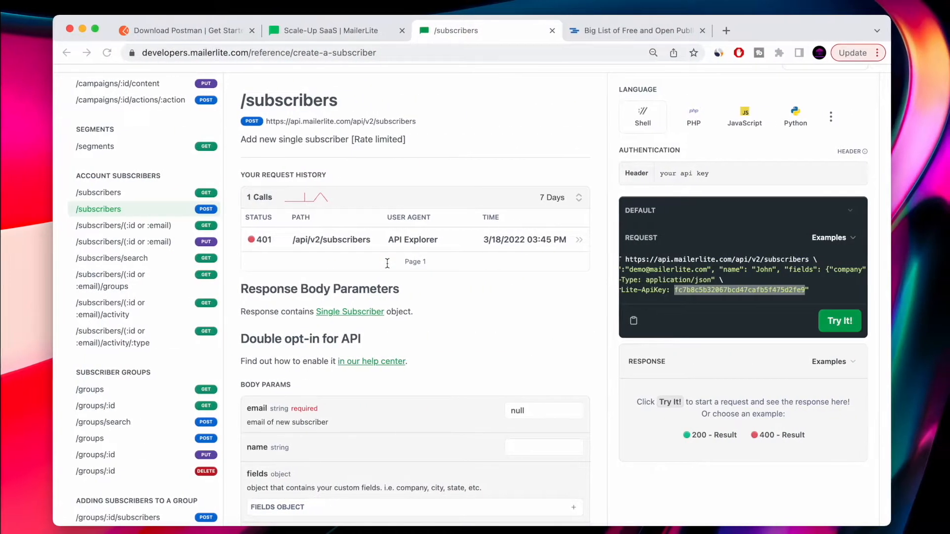
scroll(732, 283, left, 2)
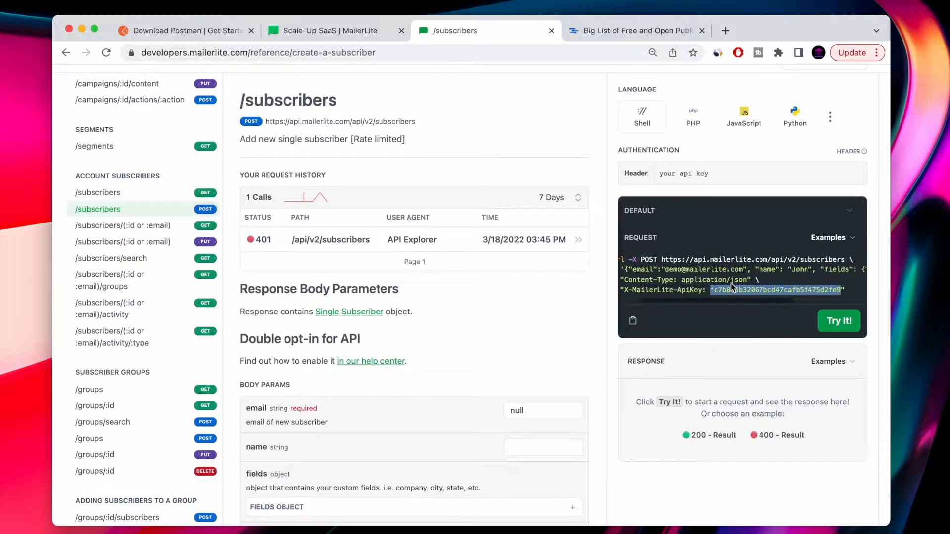
scroll(422, 327, down, 1)
scroll(422, 324, down, 5)
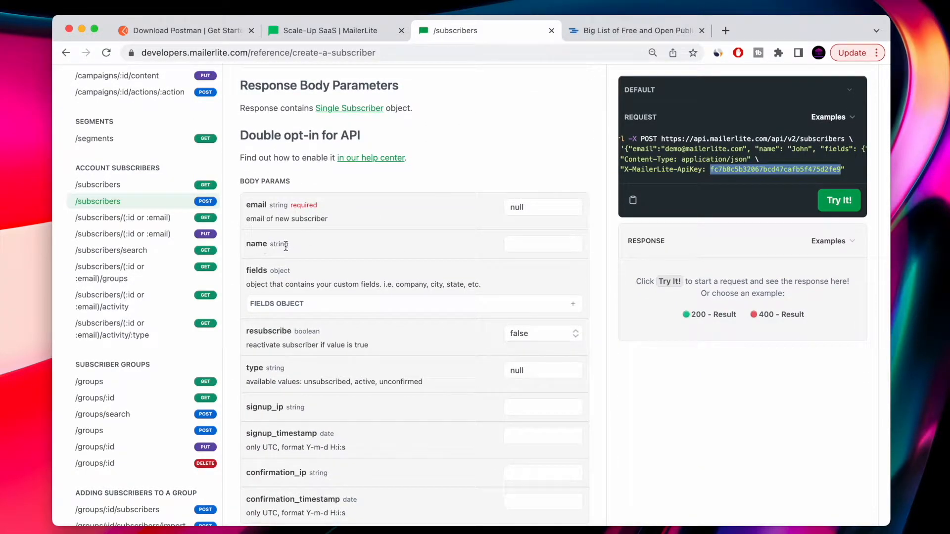
scroll(325, 280, down, 3)
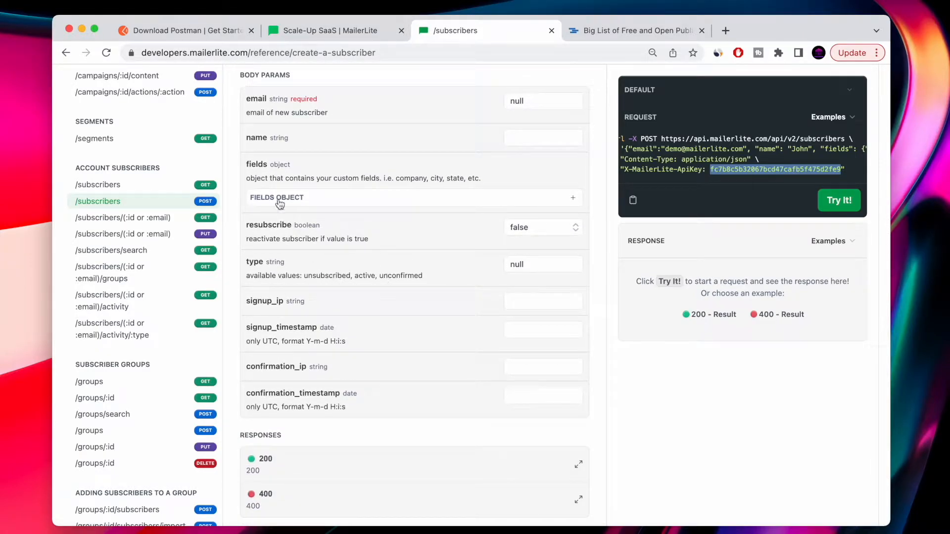
key(ctrl+Left)
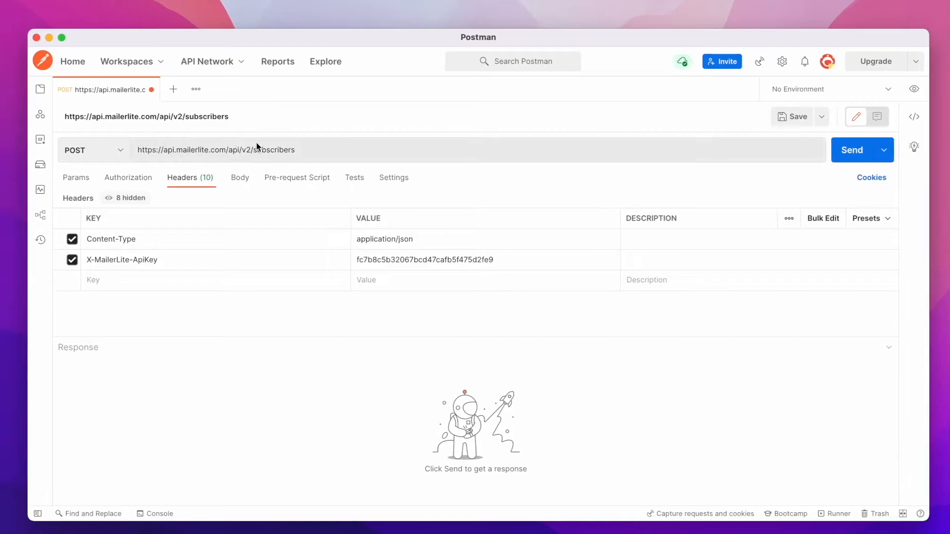
click(241, 179)
click(99, 244)
text(email)
key(Tab)
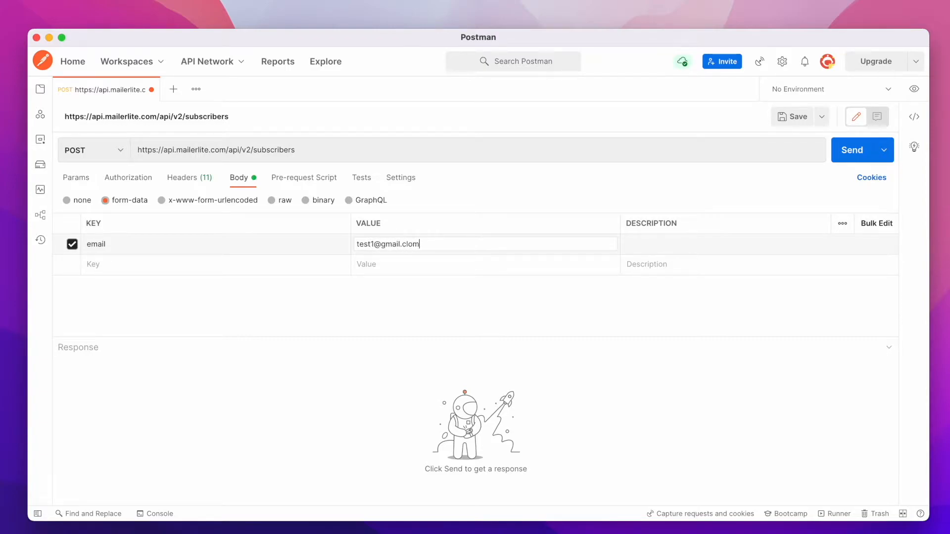
Add a body field type with the value active, both copied from the docs' body params.
key(ctrl+Right)
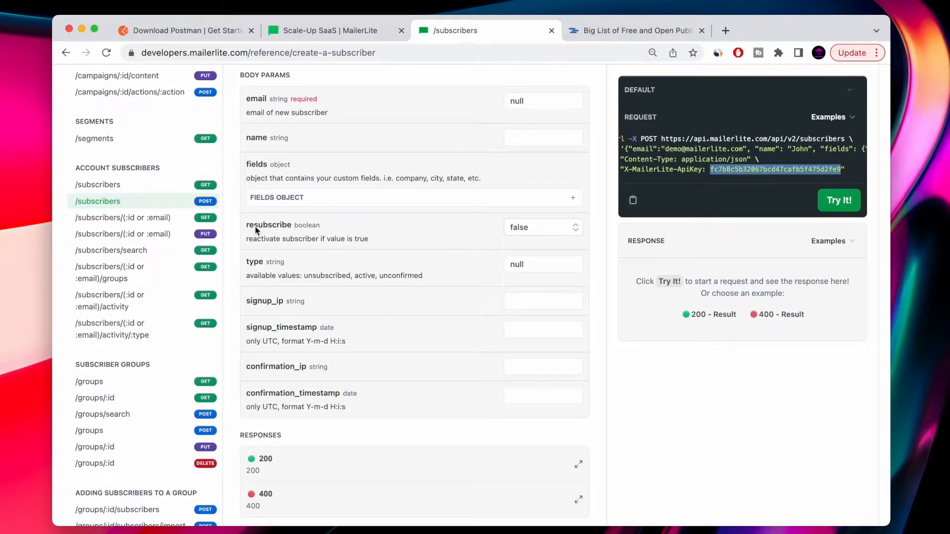
double_click(257, 262)
key(super+c)
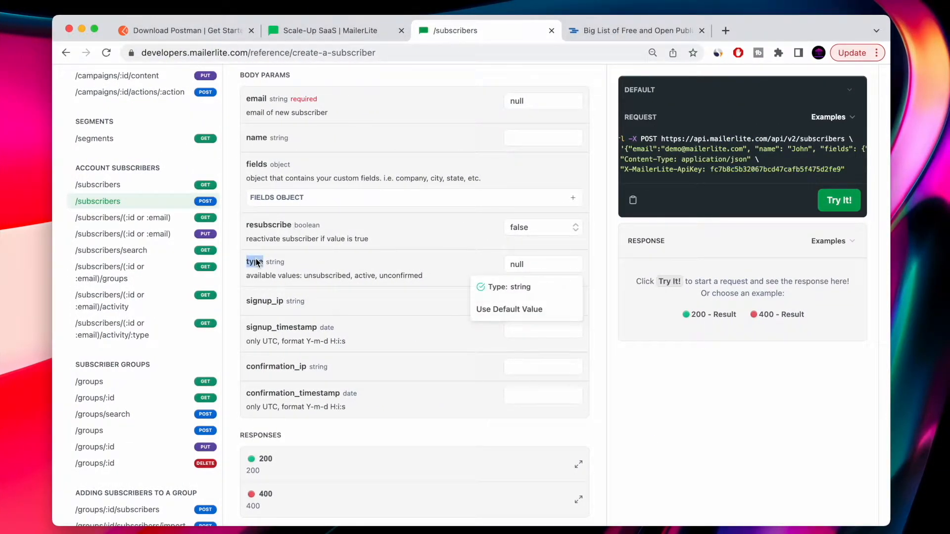
key(ctrl+Left)
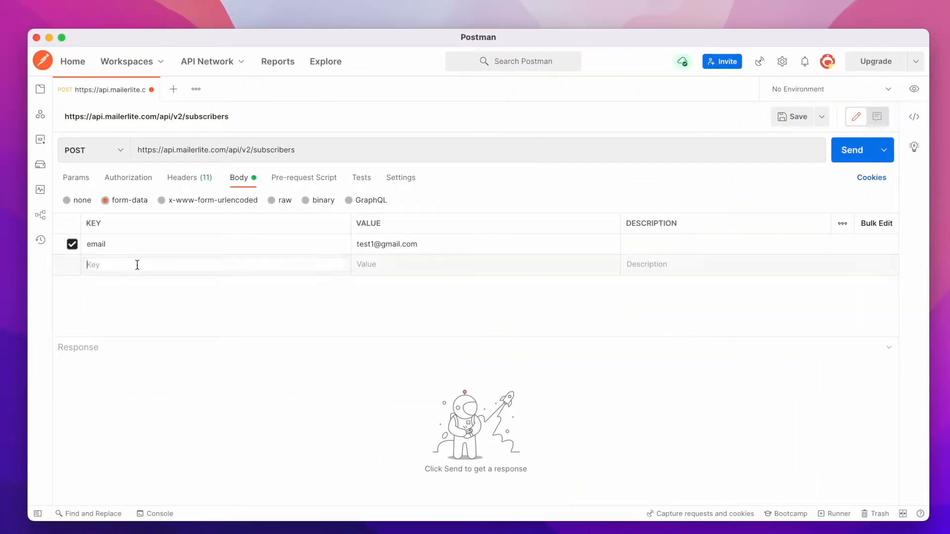
key(super+v)
key(ctrl+Right)
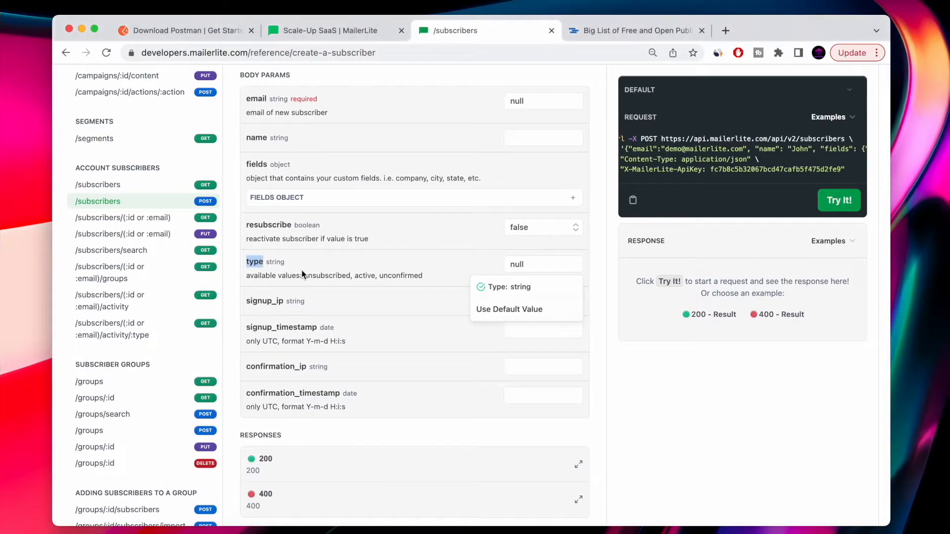
double_click(364, 276)
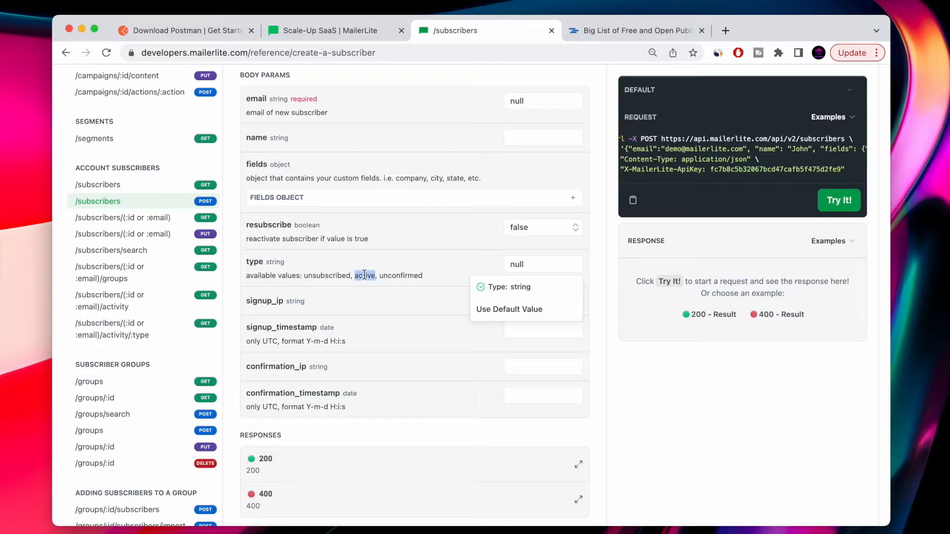
key(super+c)
key(ctrl+Left)
click(391, 265)
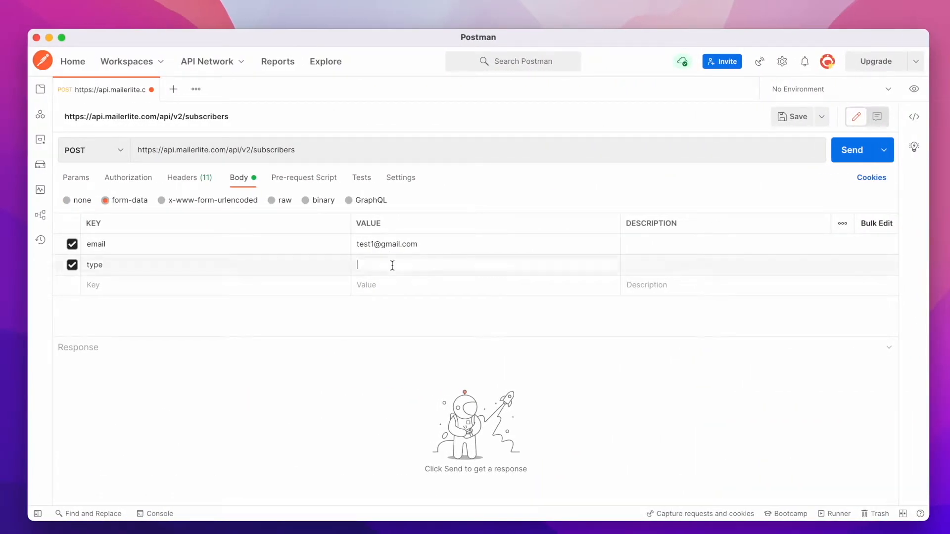
key(super+v)
Add a body field name with the value Api Test1.
key(ctrl+Right)
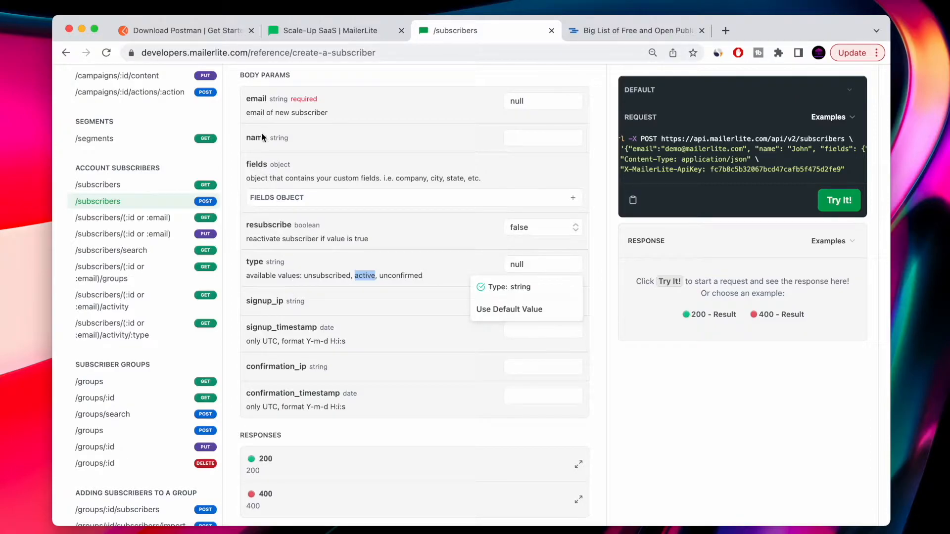
key(ctrl+Left)
click(110, 283)
text(name)
click(376, 290)
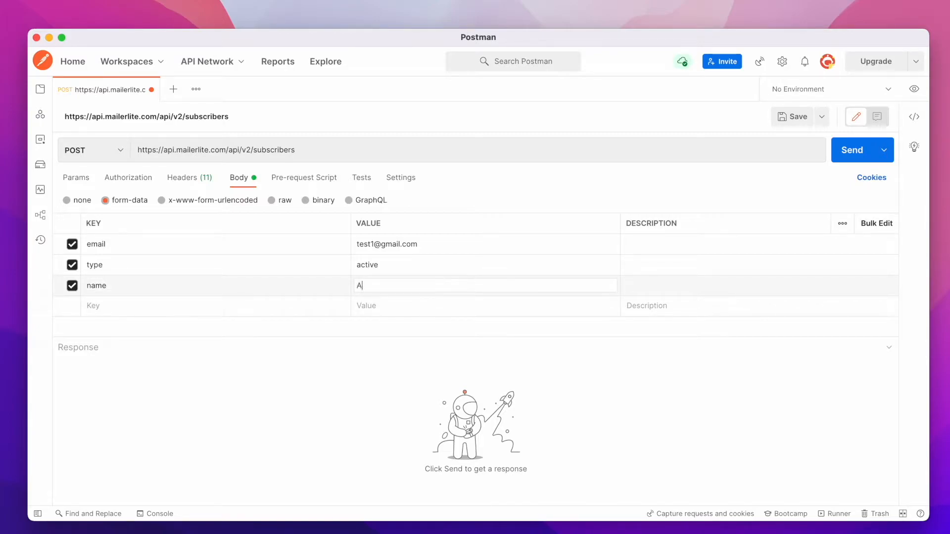
text(Api Test1)
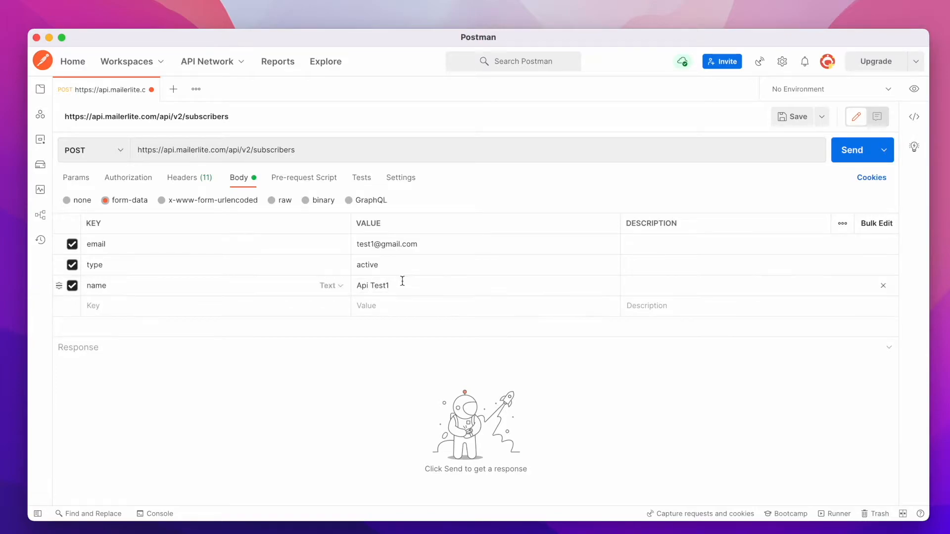
Send the request and examine the response status and error message.
click(854, 150)
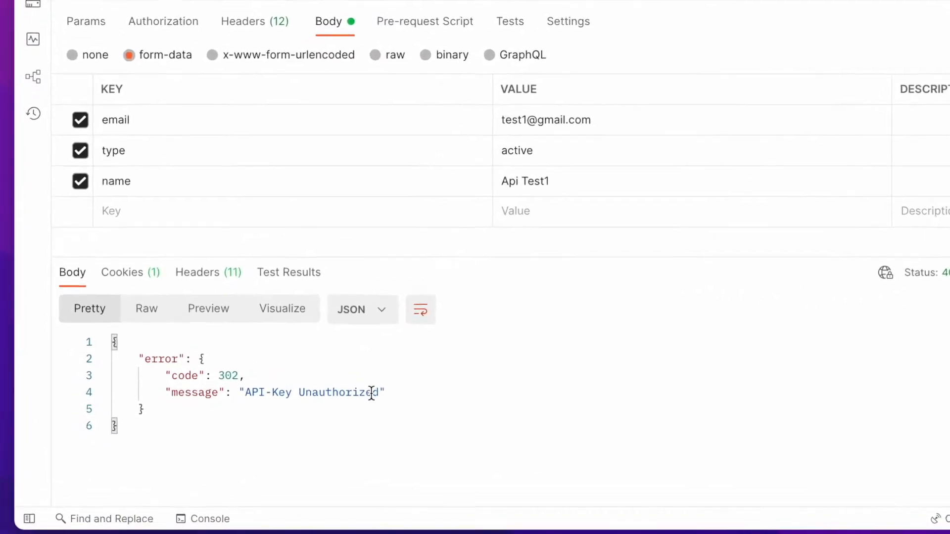
double_click(597, 286)
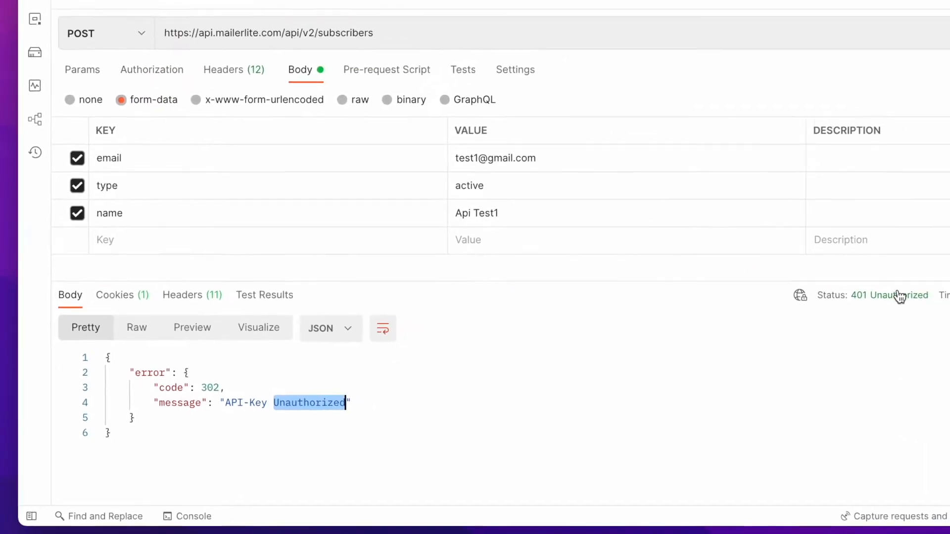
mouse_move(900, 296)
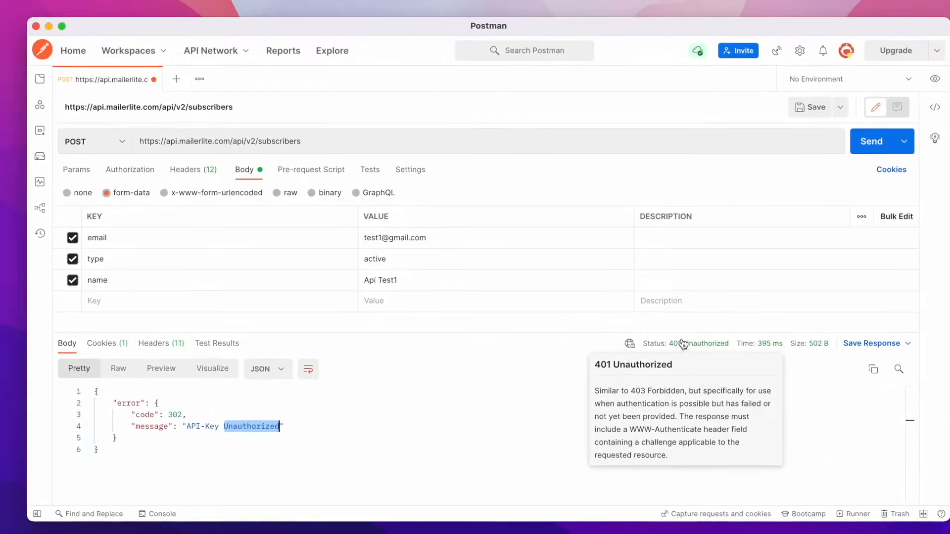
Regenerate the MailerLite API key on the Developer API page, confirm, and copy the new API key.
key(ctrl+Right)
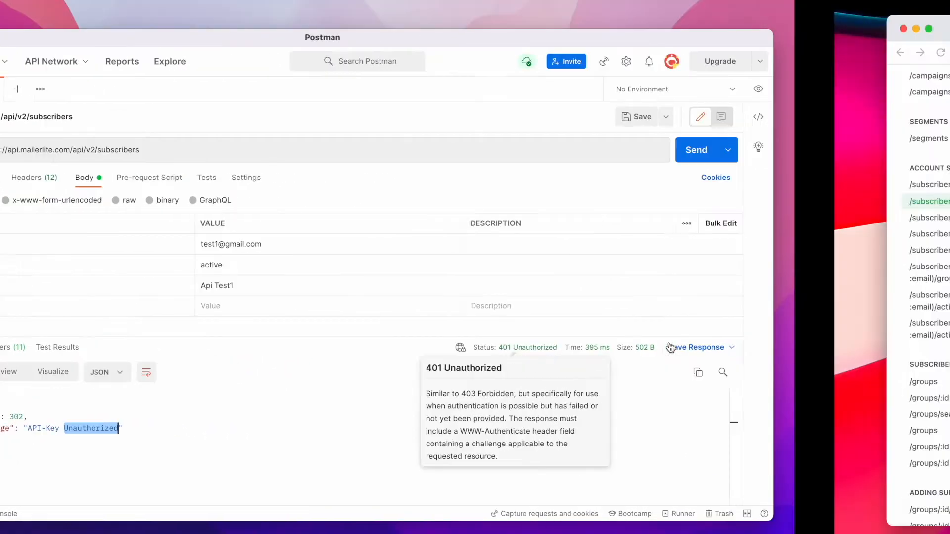
click(334, 31)
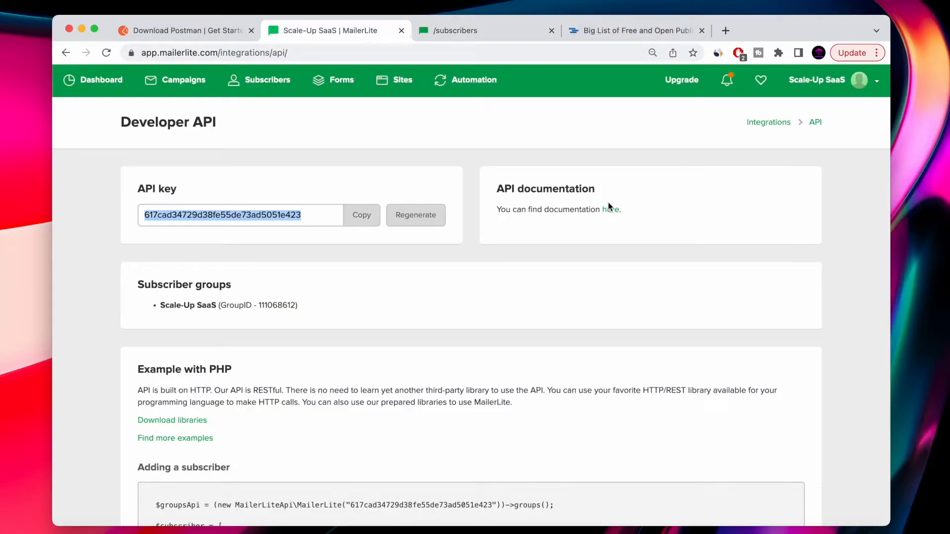
scroll(371, 291, down, 3)
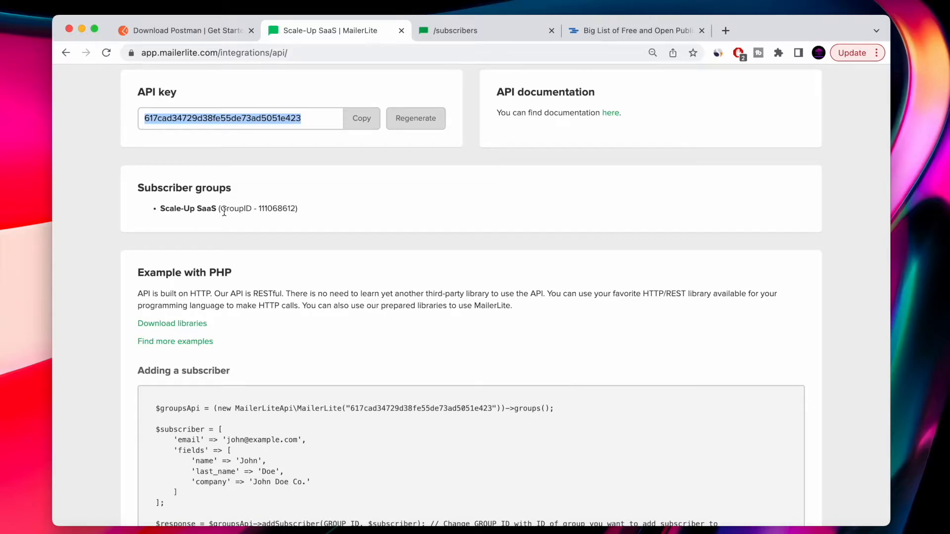
scroll(223, 212, down, 20)
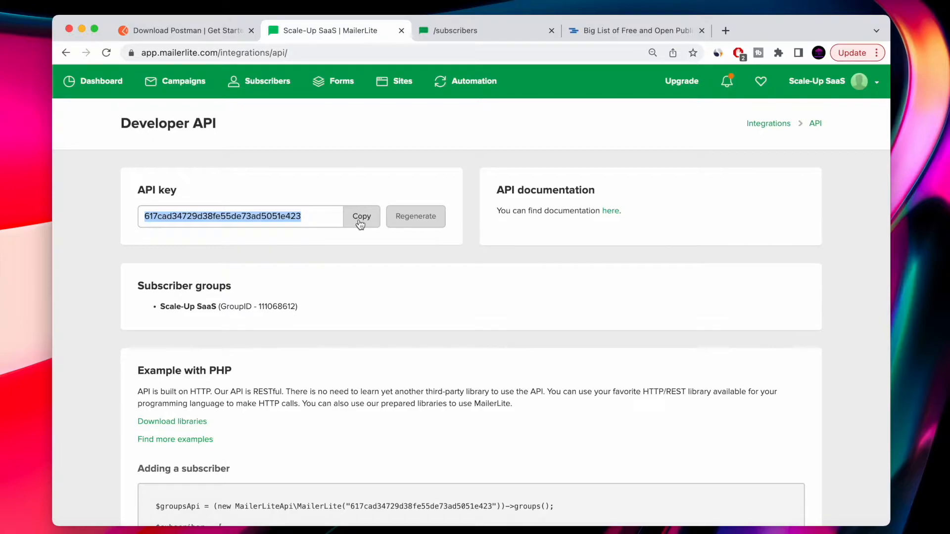
click(407, 217)
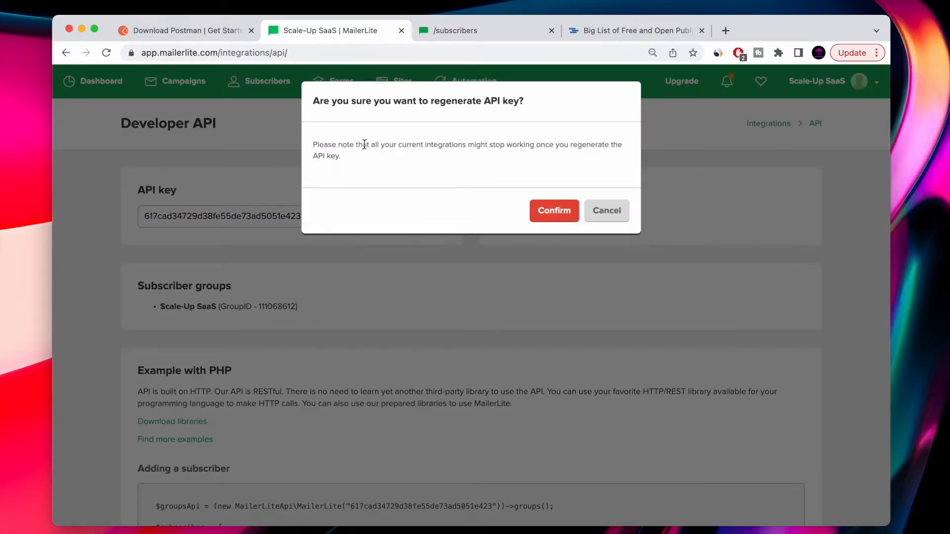
click(552, 213)
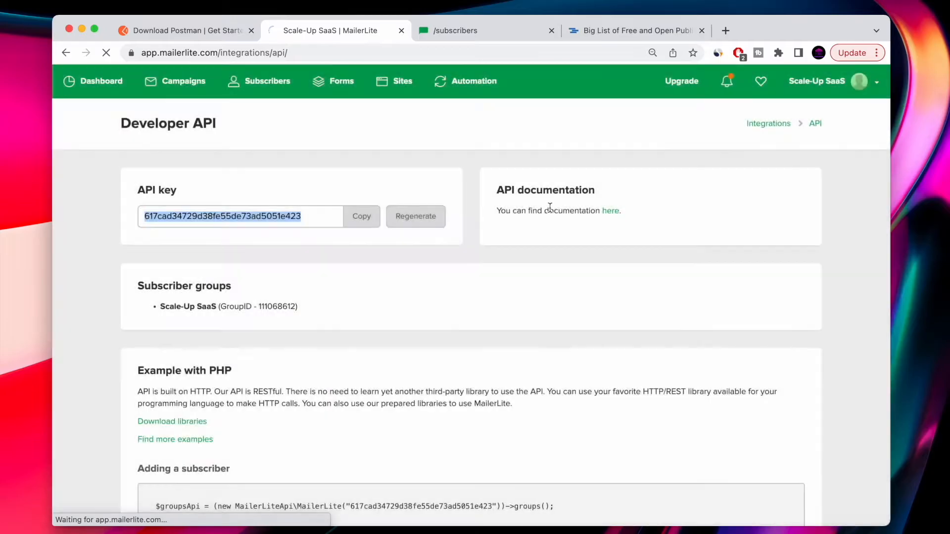
double_click(247, 210)
right_click(248, 214)
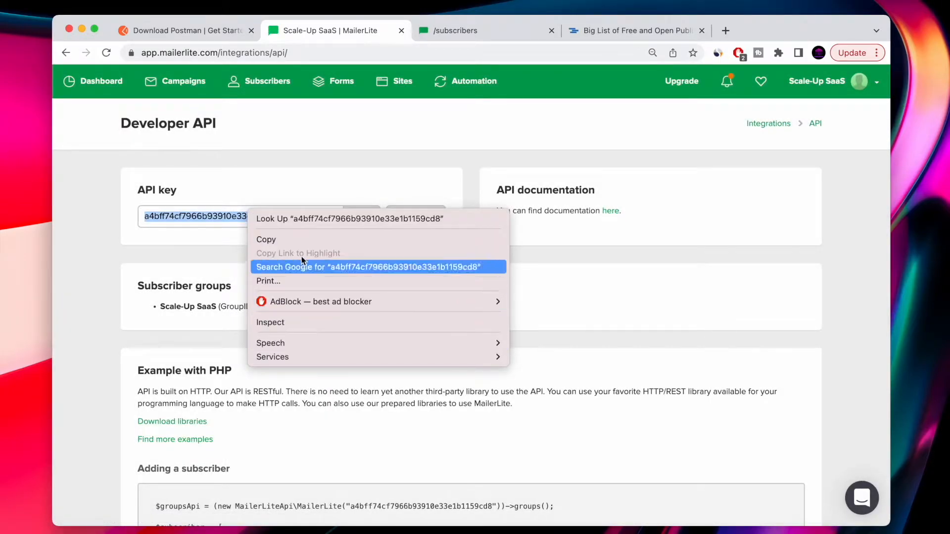
click(300, 243)
Paste the new API key into the X-MailerLite-ApiKey header value of the request.
key(ctrl+Left)
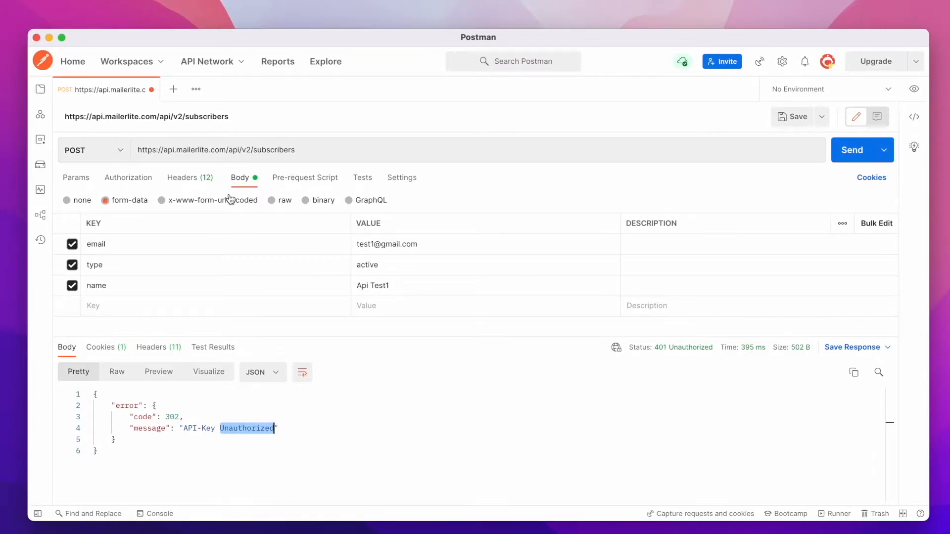
click(194, 179)
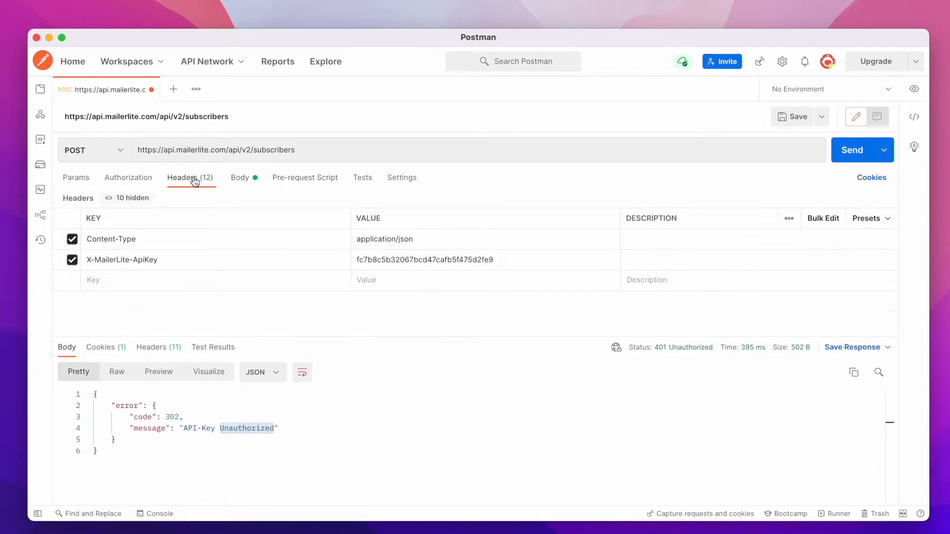
double_click(386, 259)
key(super+v)
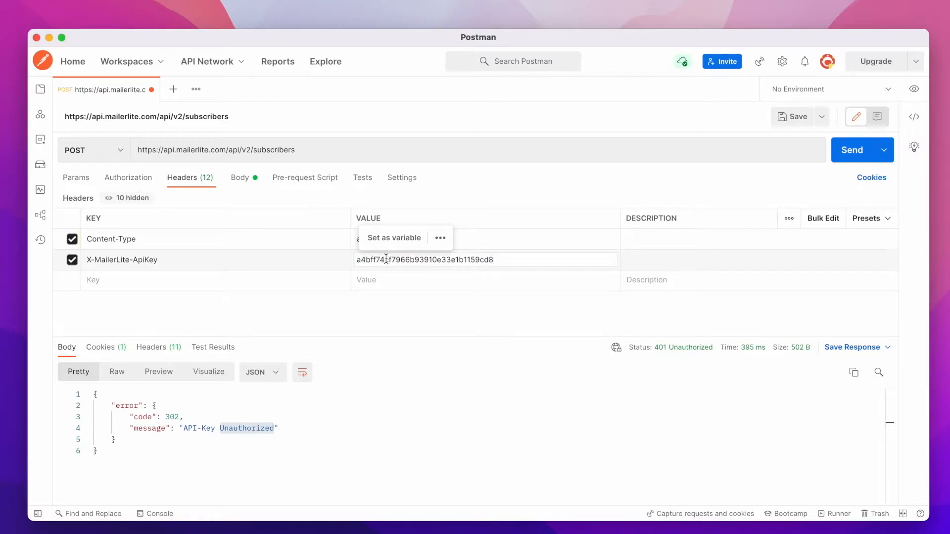
click(449, 354)
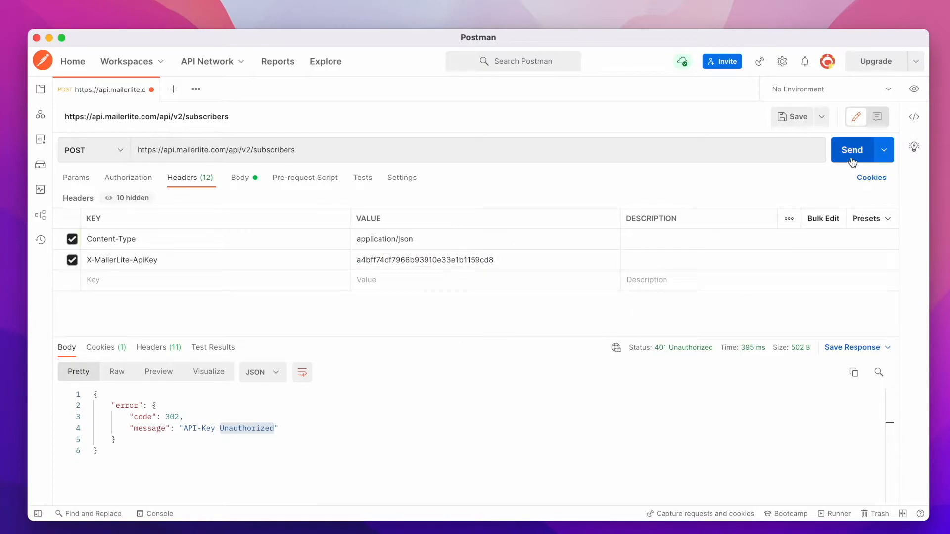
Resend the POST request from the body view and examine the response status and body.
click(239, 178)
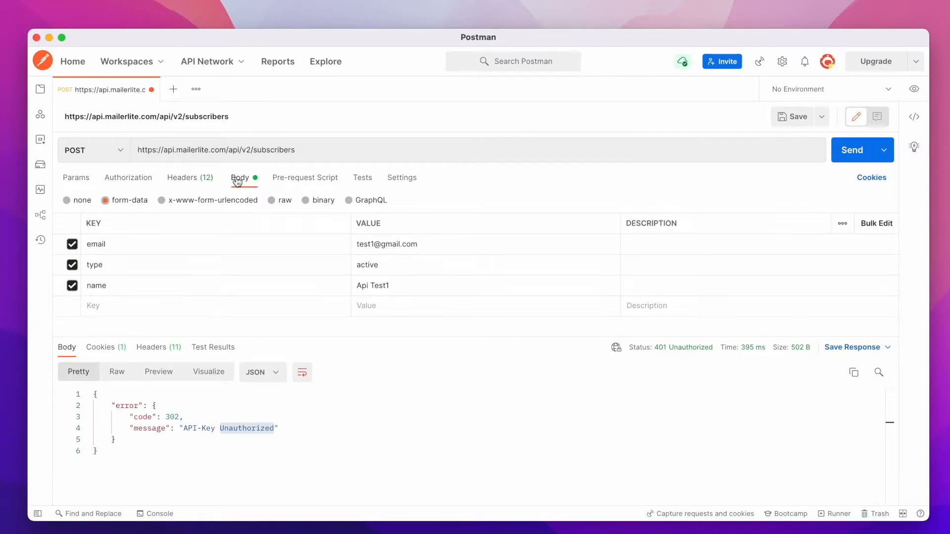
click(854, 151)
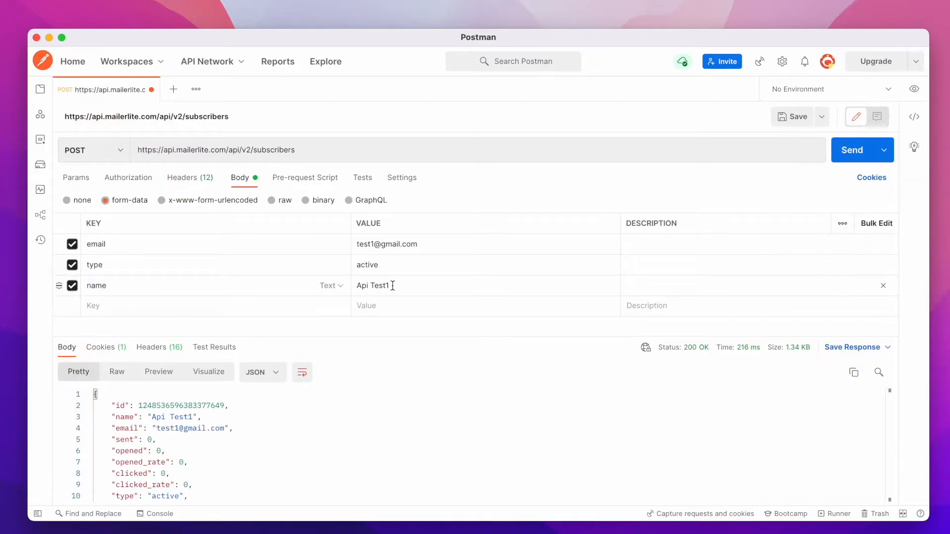
scroll(215, 438, down, 2)
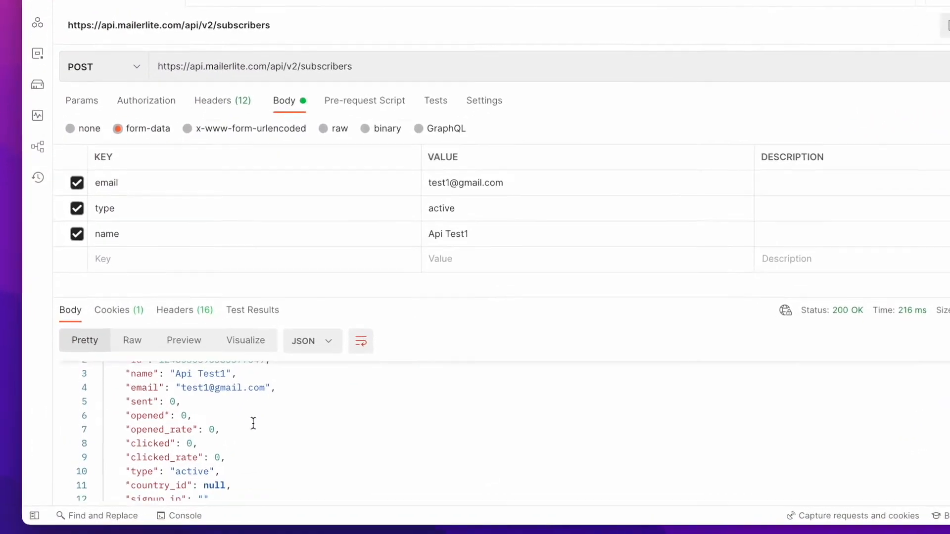
scroll(253, 423, up, 1)
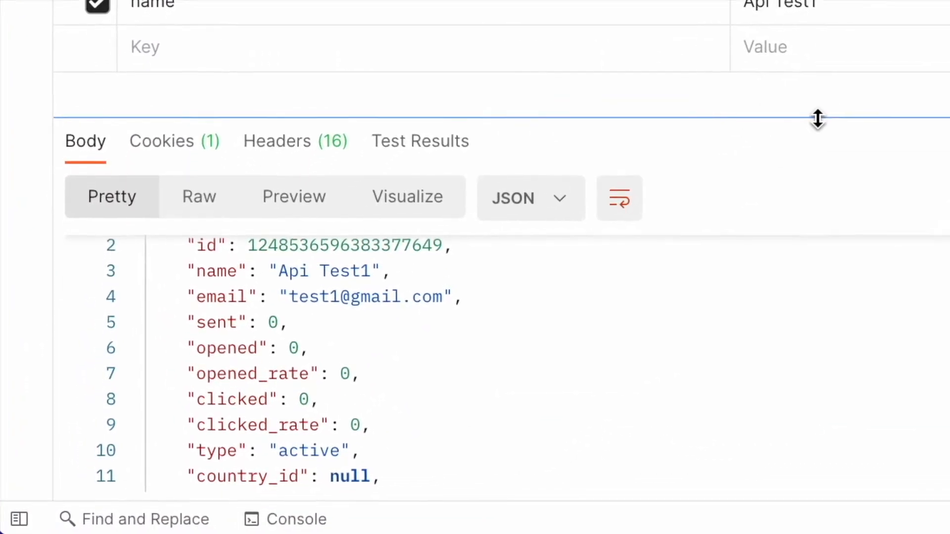
drag(817, 119, 825, 38)
scroll(577, 259, up, 1)
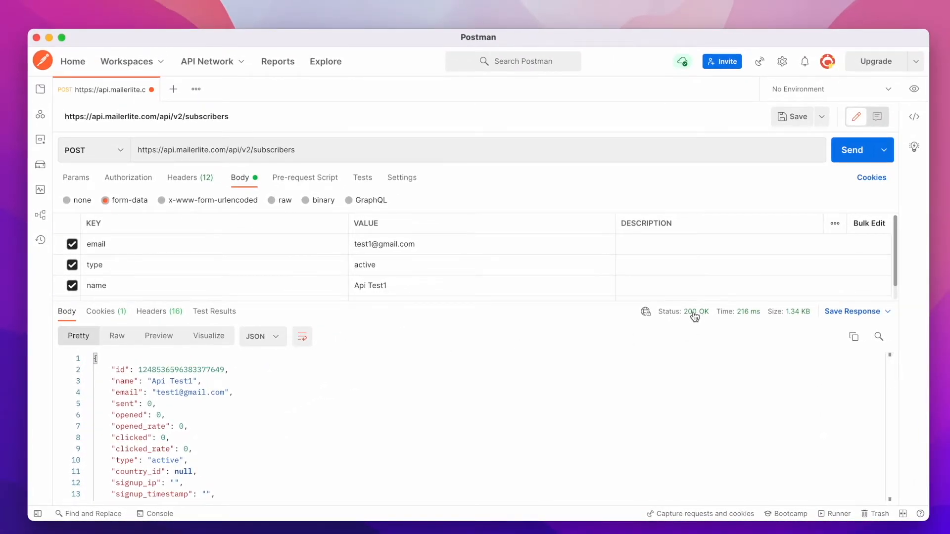
mouse_move(696, 314)
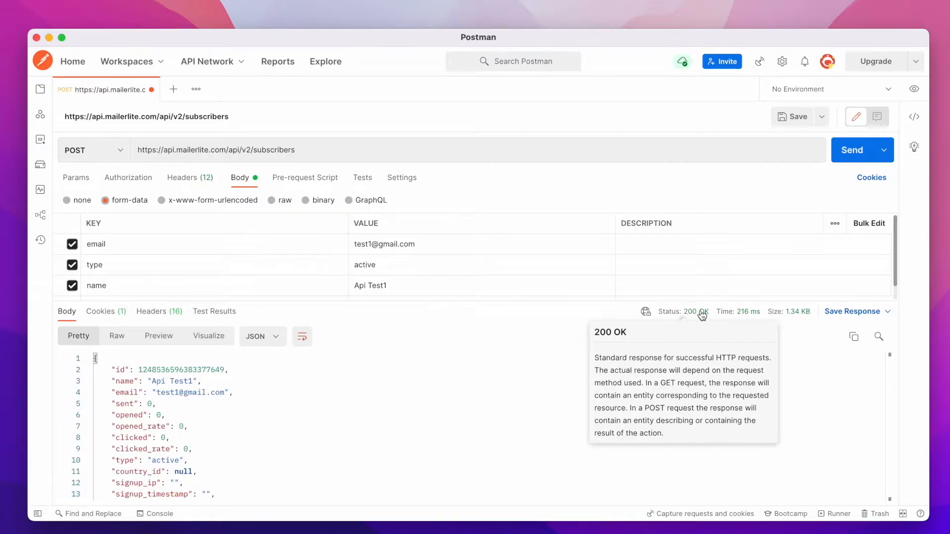
Open the MailerLite docs' Response guide in a duplicated tab and review the HTTP status codes and error structure.
key(ctrl+Right)
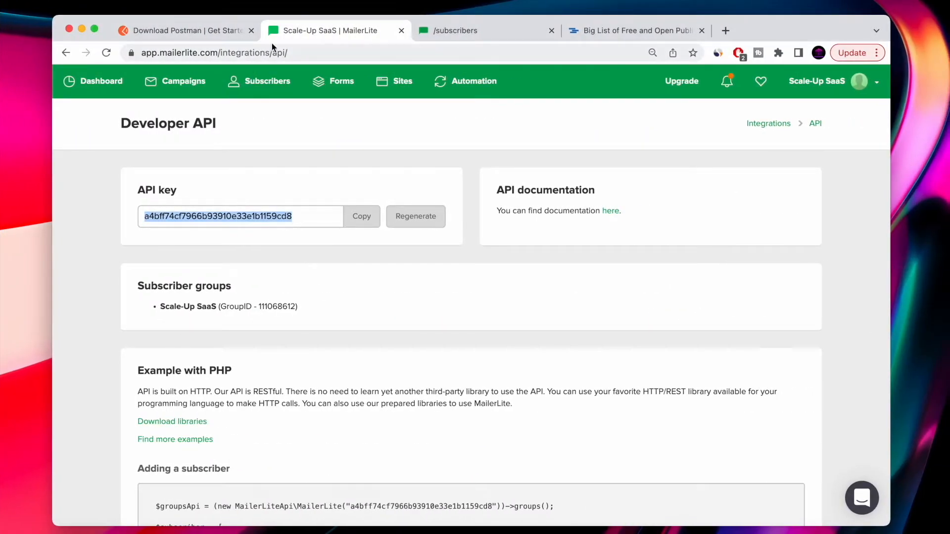
click(447, 29)
right_click(447, 30)
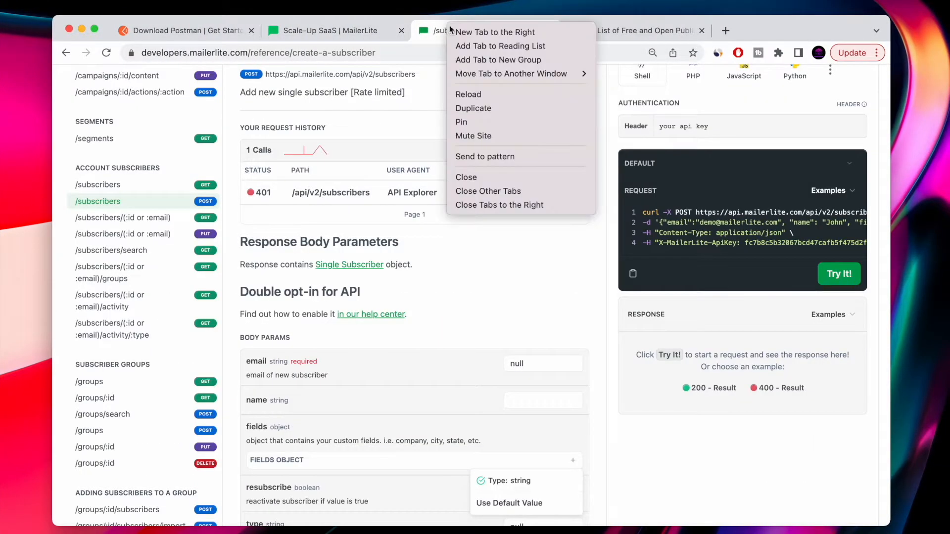
click(485, 103)
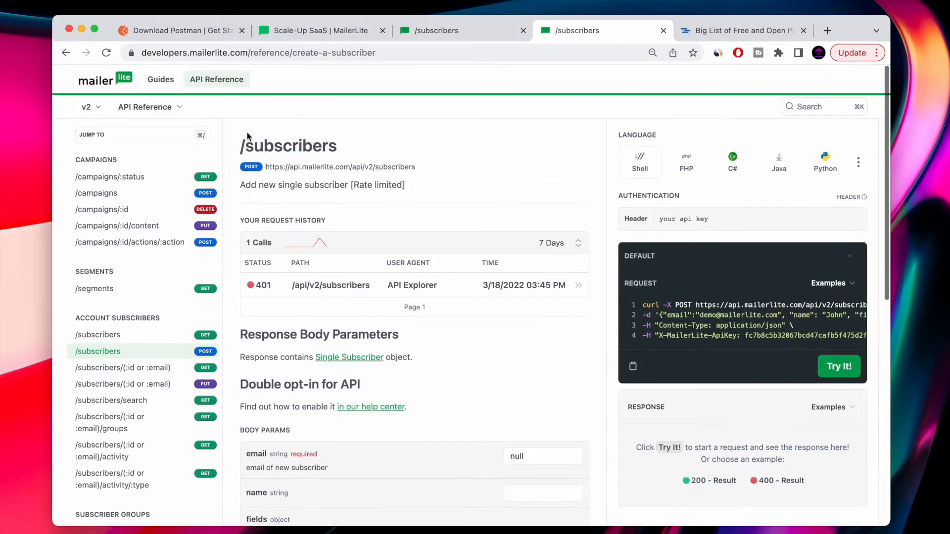
click(148, 107)
click(148, 128)
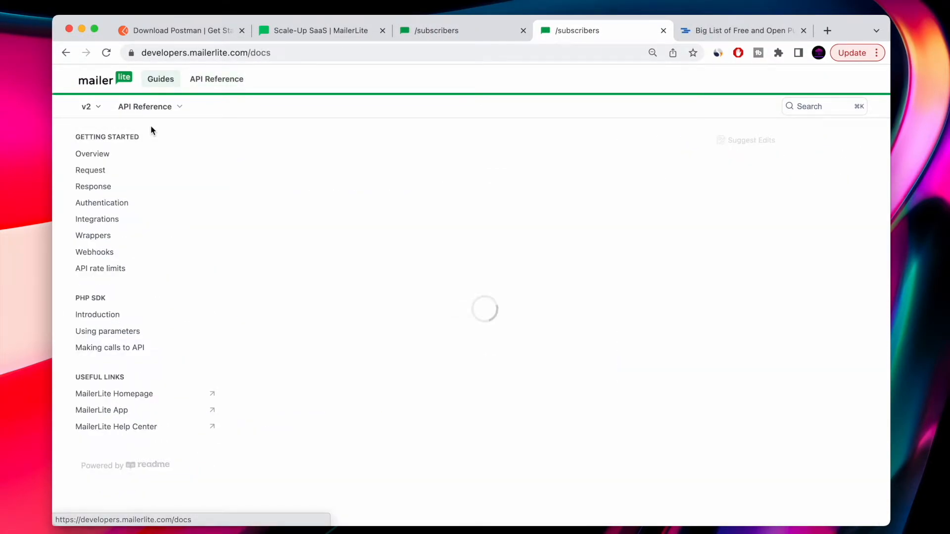
click(93, 186)
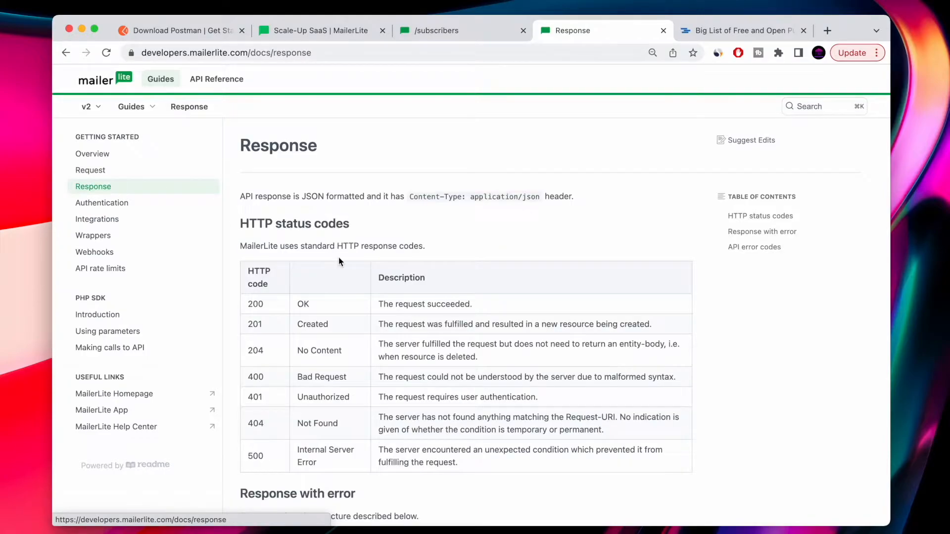
scroll(336, 296, down, 3)
scroll(335, 316, down, 1)
drag(473, 220, 250, 219)
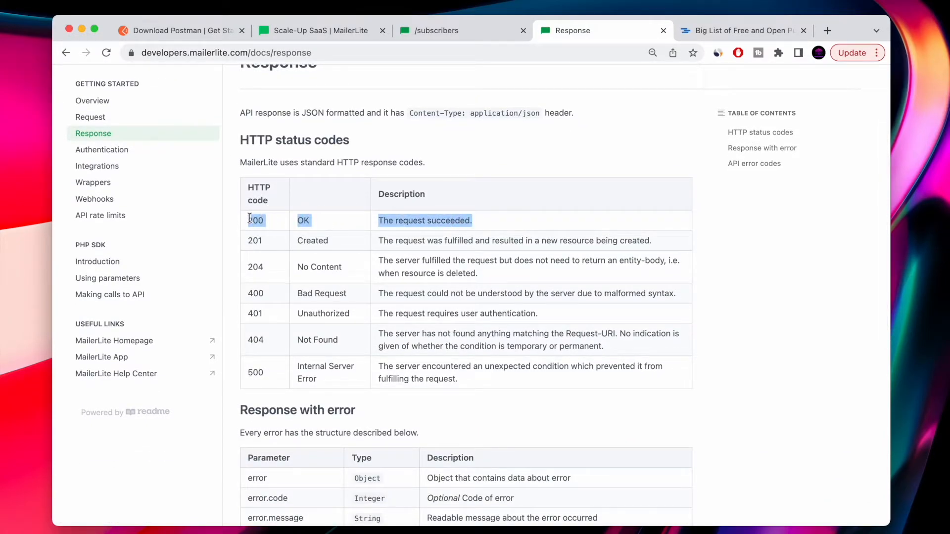
scroll(286, 328, down, 3)
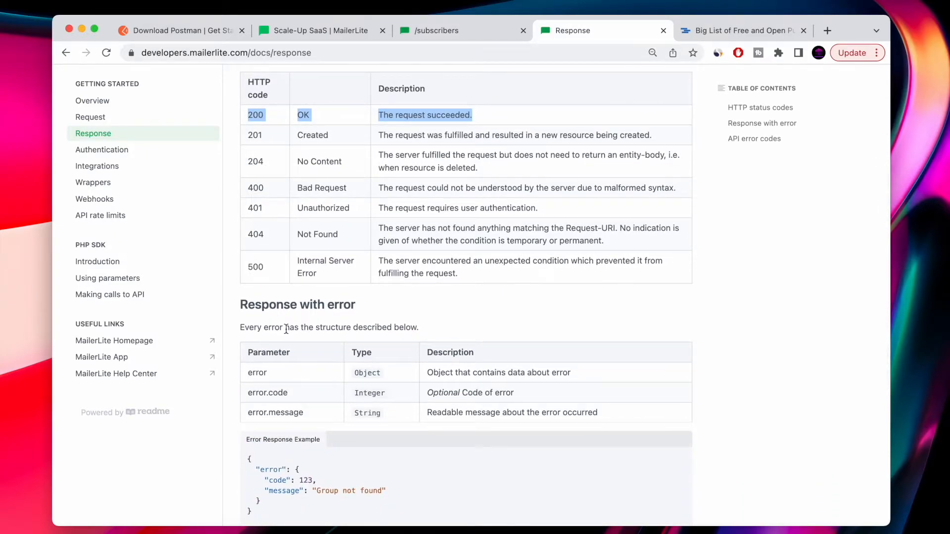
Open the newly created subscriber's profile in the MailerLite app and review its details.
key(ctrl+Right)
scroll(214, 388, down, 2)
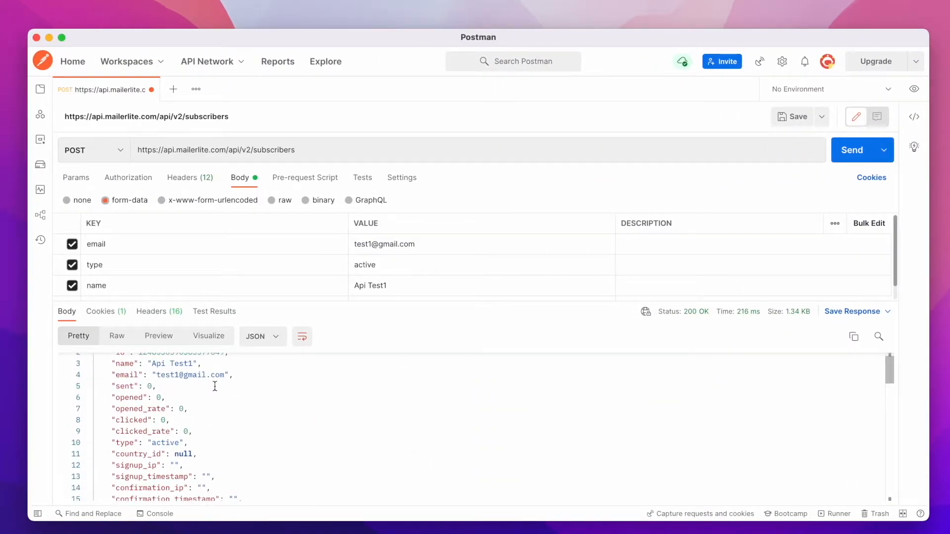
key(ctrl+Left)
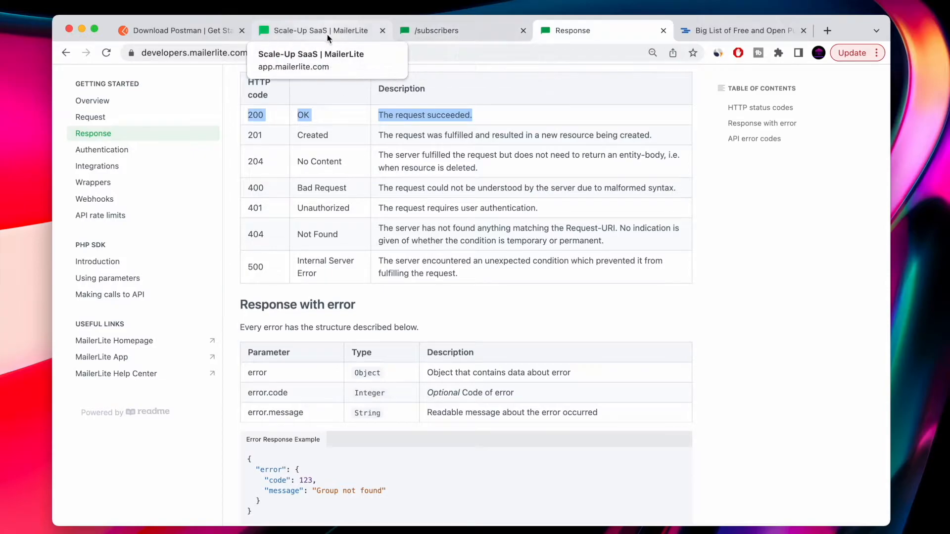
click(325, 32)
click(252, 86)
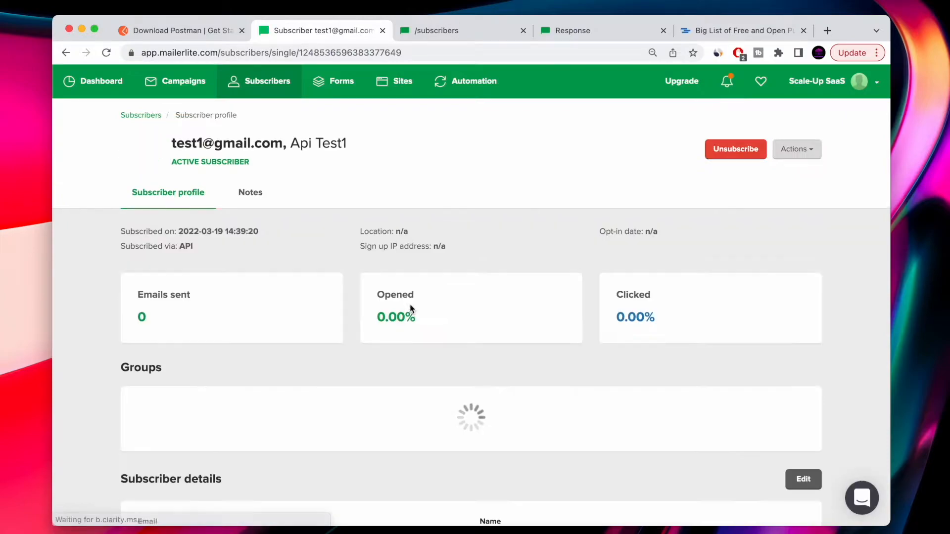
scroll(410, 307, down, 2)
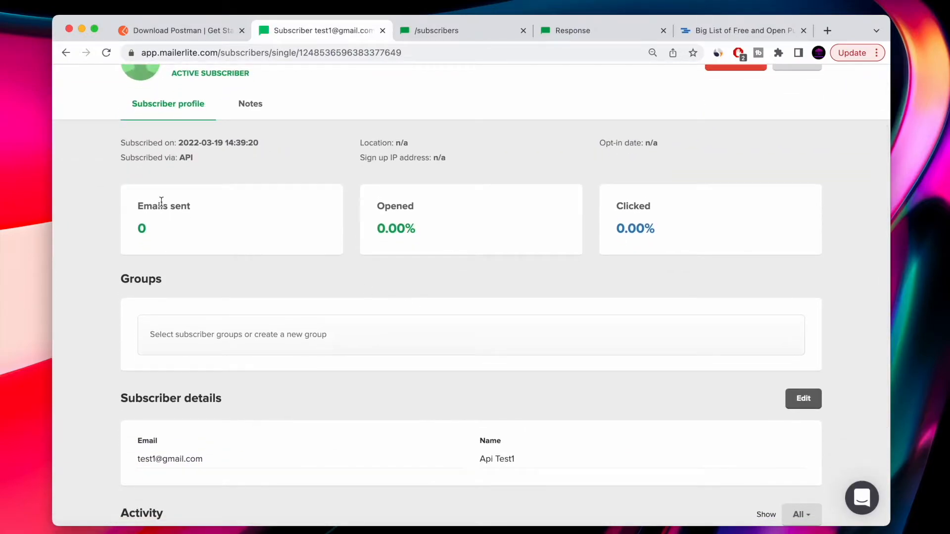
scroll(598, 304, down, 5)
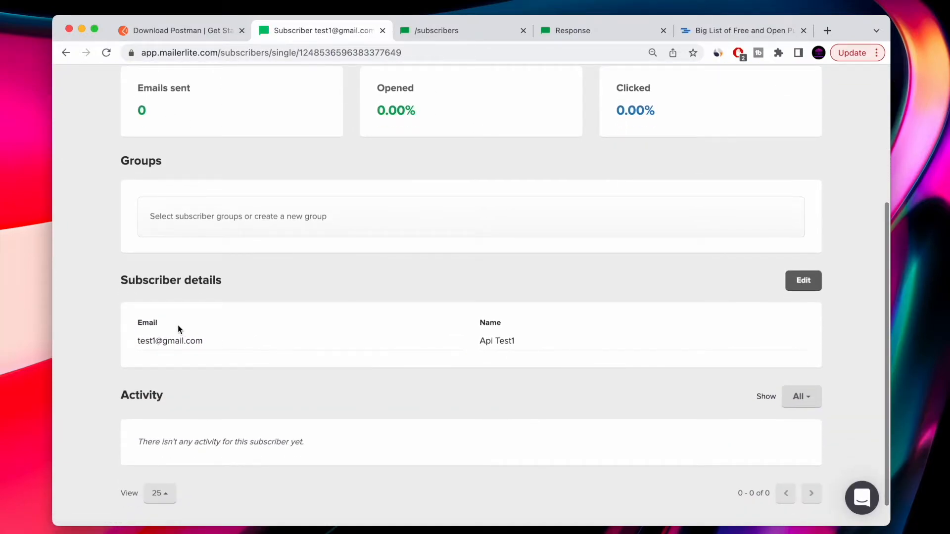
scroll(530, 351, down, 1)
scroll(541, 360, up, 5)
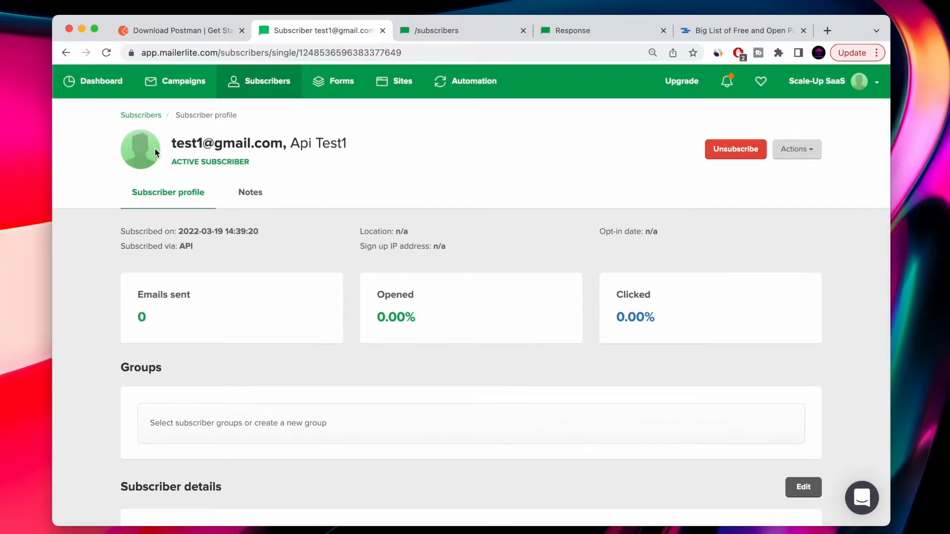
click(66, 52)
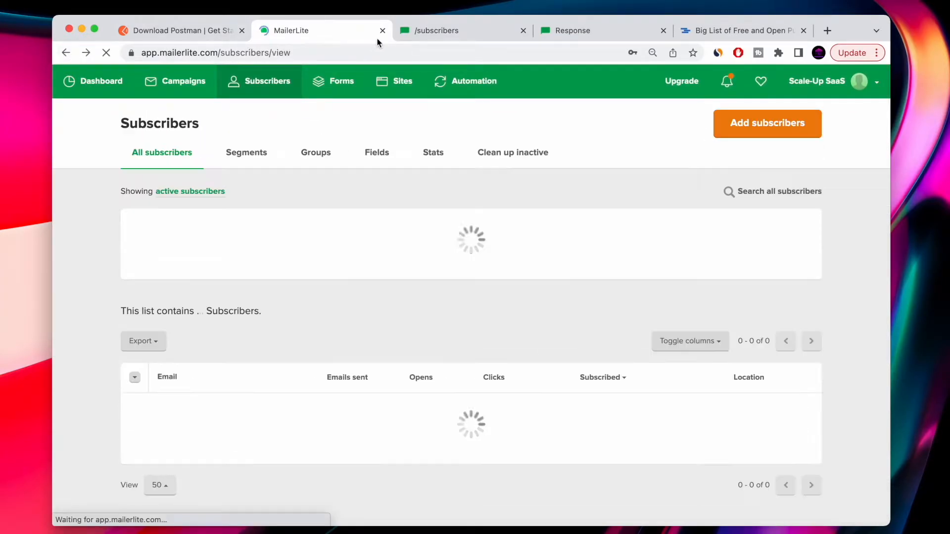
Examine the response body in the Pretty, Raw, Preview and Visualize views.
click(428, 31)
scroll(360, 249, down, 6)
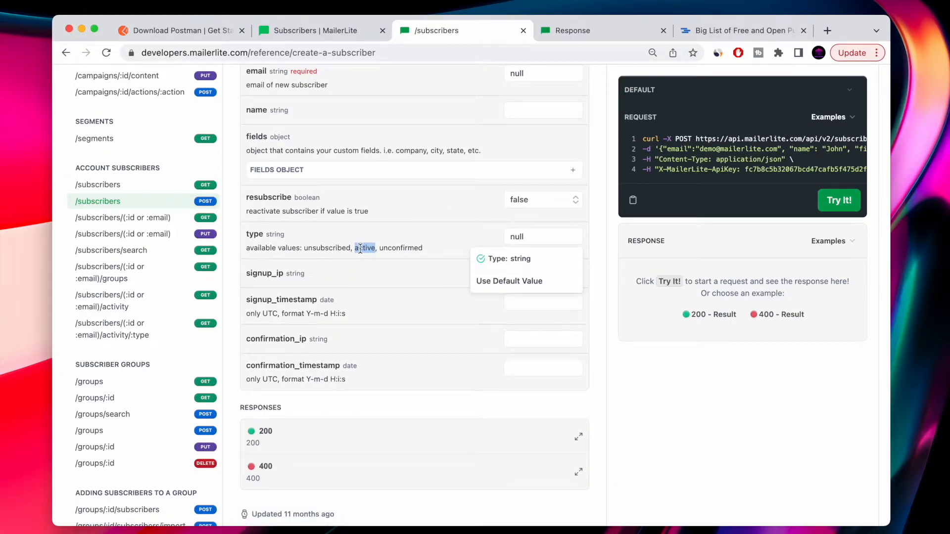
key(ctrl+Left)
scroll(188, 421, up, 1)
scroll(188, 420, down, 2)
scroll(190, 424, up, 1)
scroll(131, 368, down, 5)
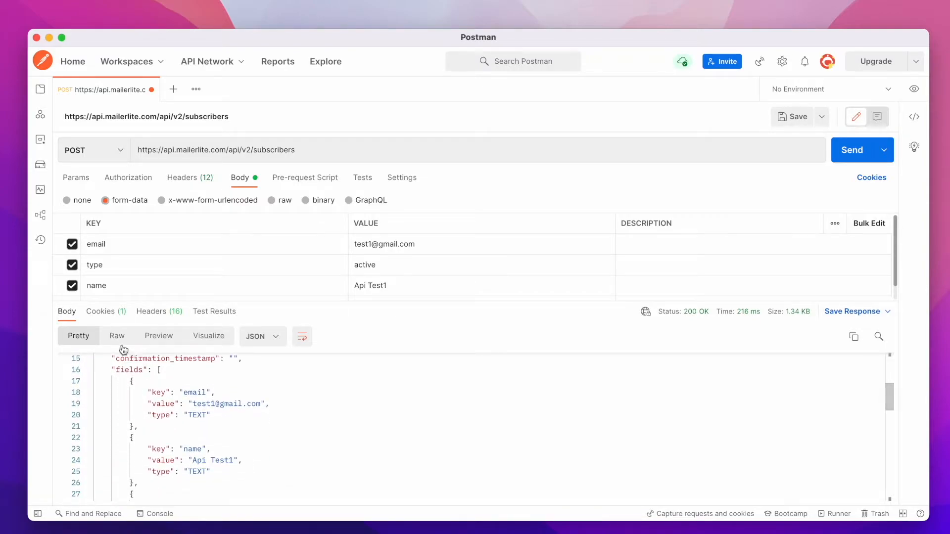
drag(361, 299, 349, 254)
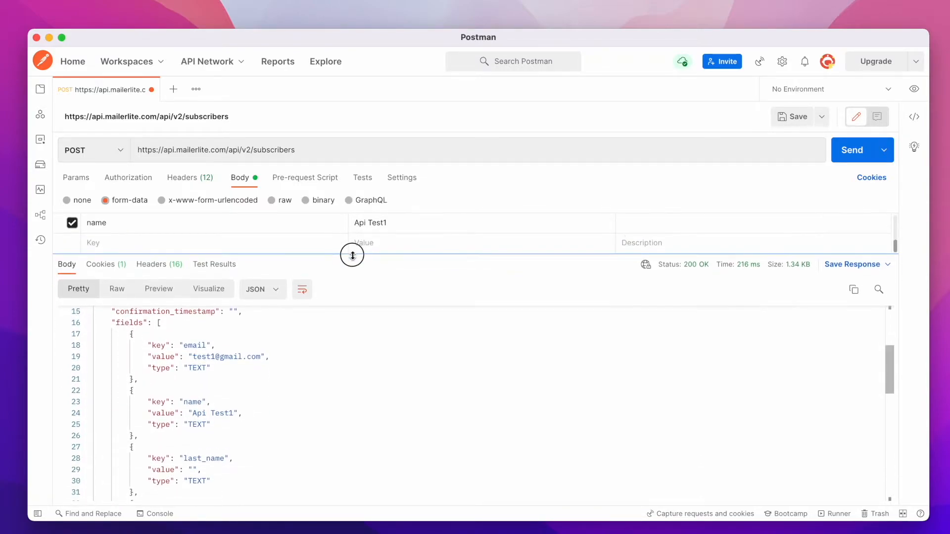
click(115, 292)
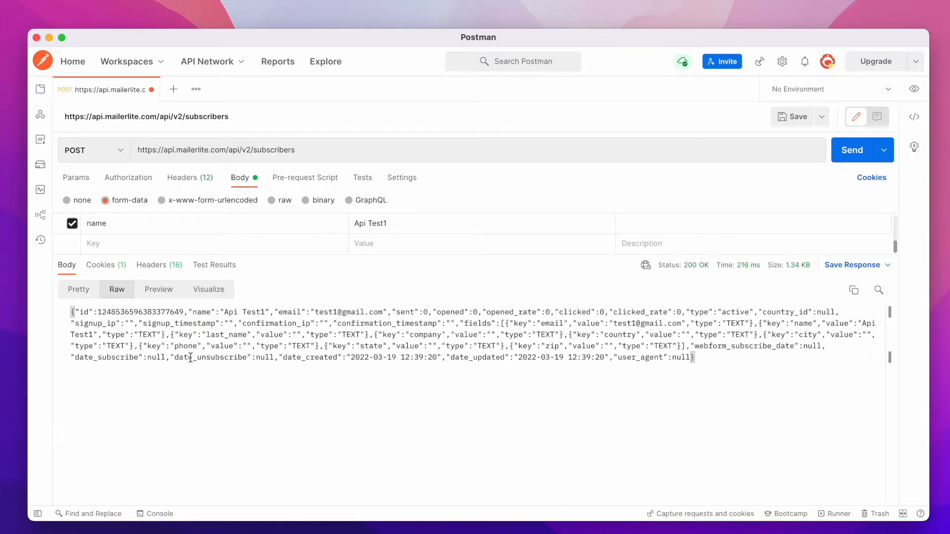
click(159, 292)
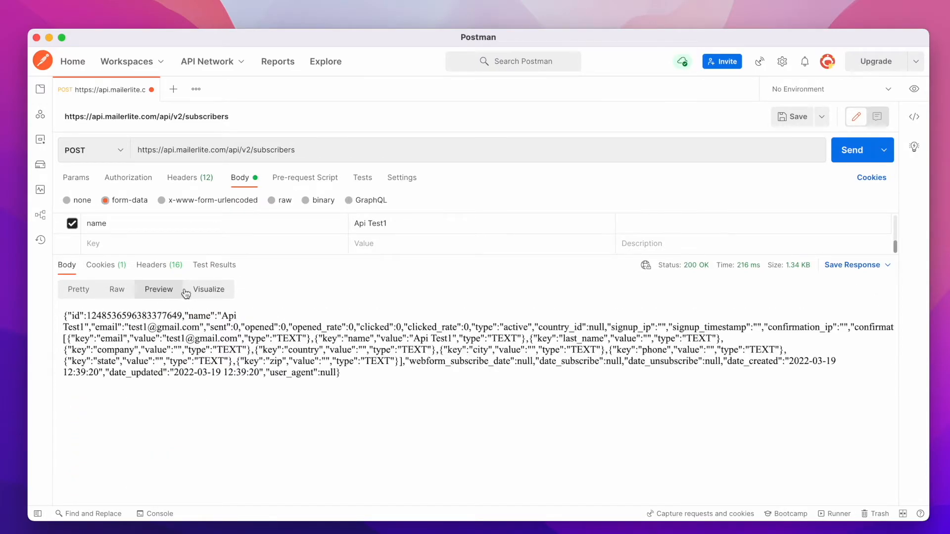
click(212, 296)
click(72, 289)
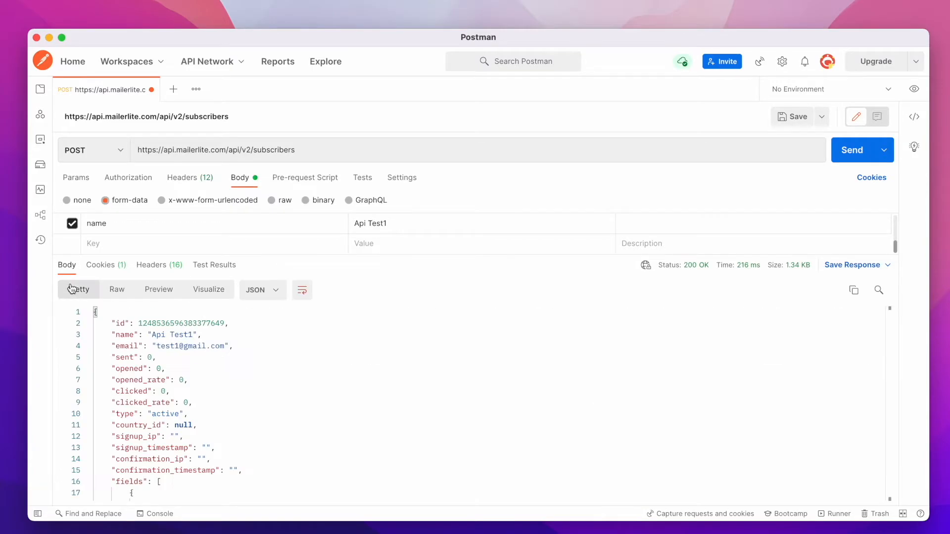
Review the POST response body, then its cookies and headers.
scroll(140, 329, down, 15)
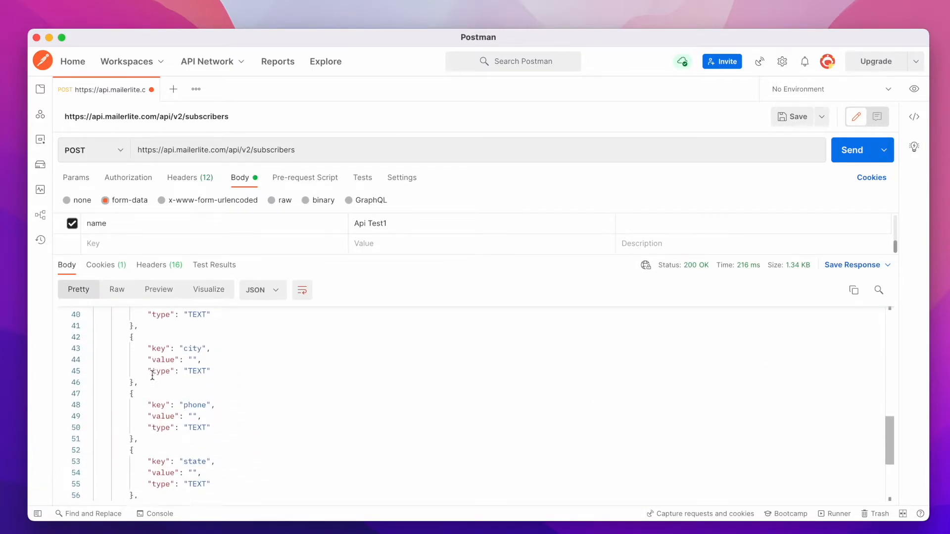
scroll(202, 438, up, 15)
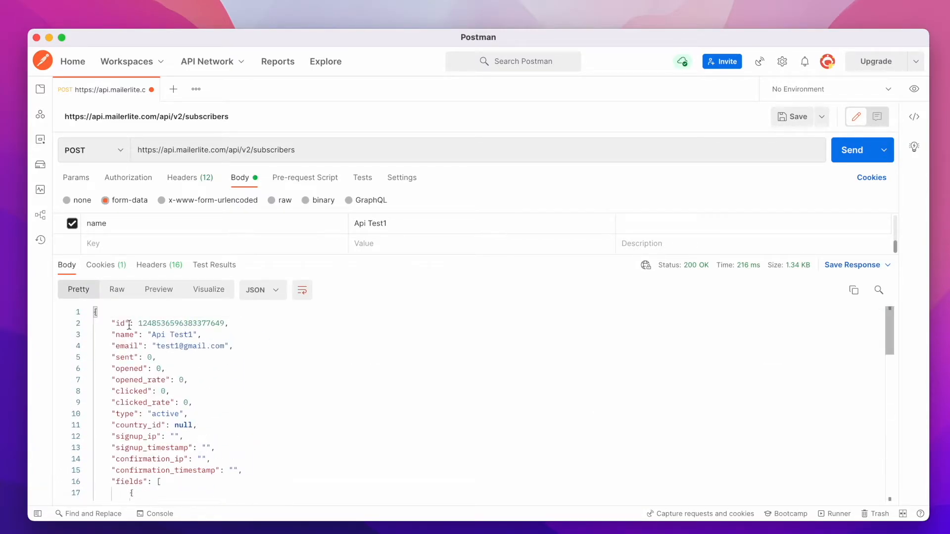
click(111, 273)
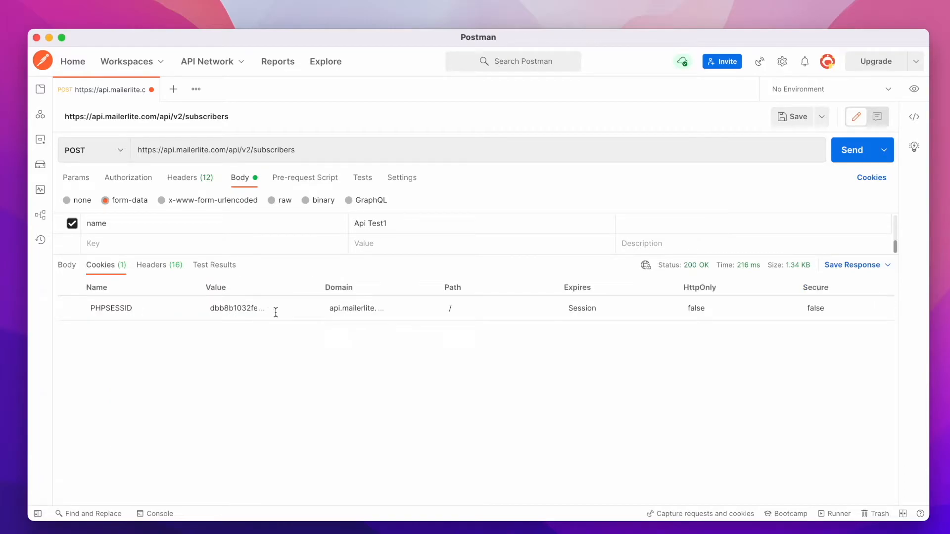
click(158, 272)
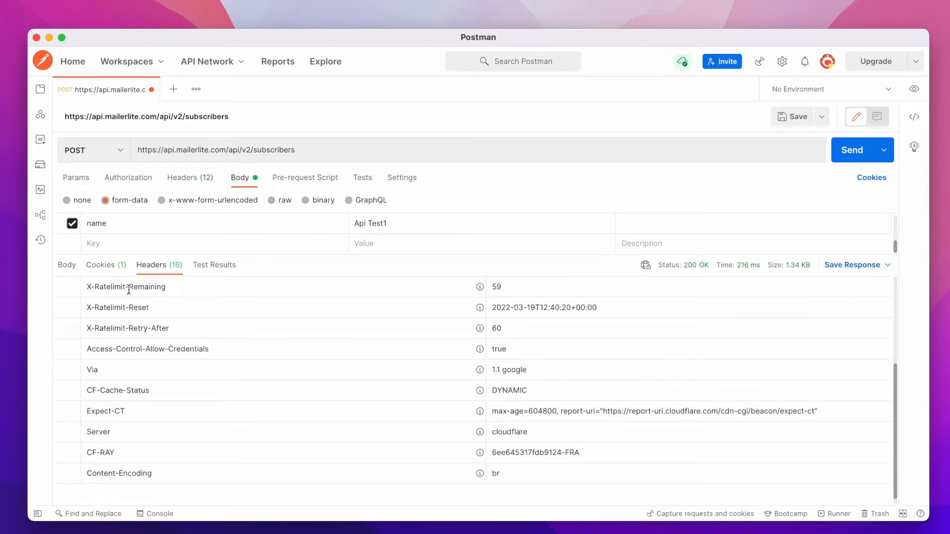
scroll(565, 468, up, 3)
scroll(565, 469, down, 3)
scroll(565, 469, up, 3)
scroll(565, 468, down, 3)
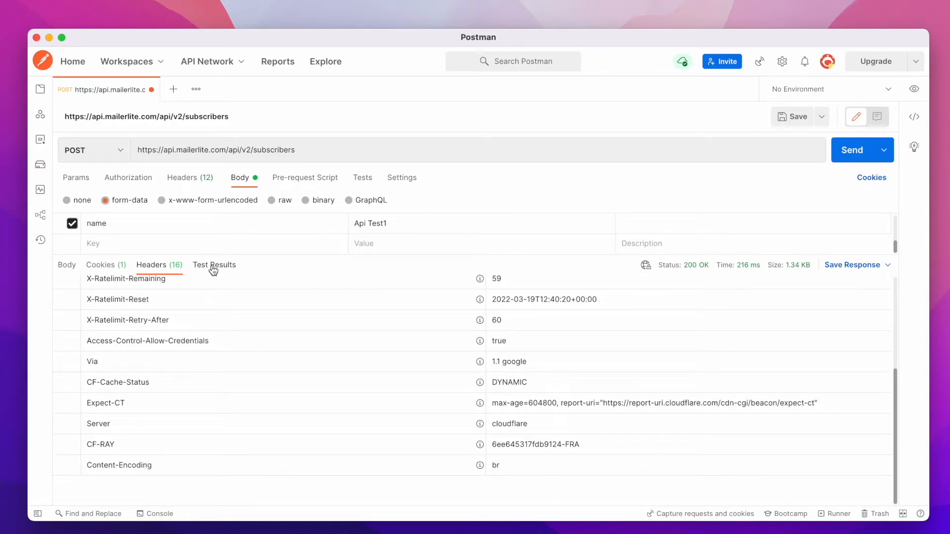
Change the body's email to a second test address and the name to Api Test2, then resend the POST request.
click(75, 268)
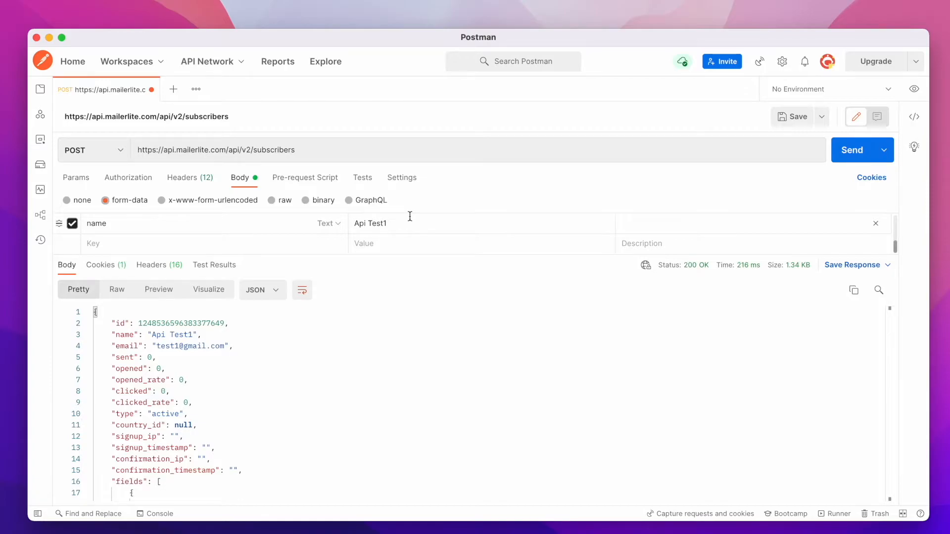
key(ctrl+Right)
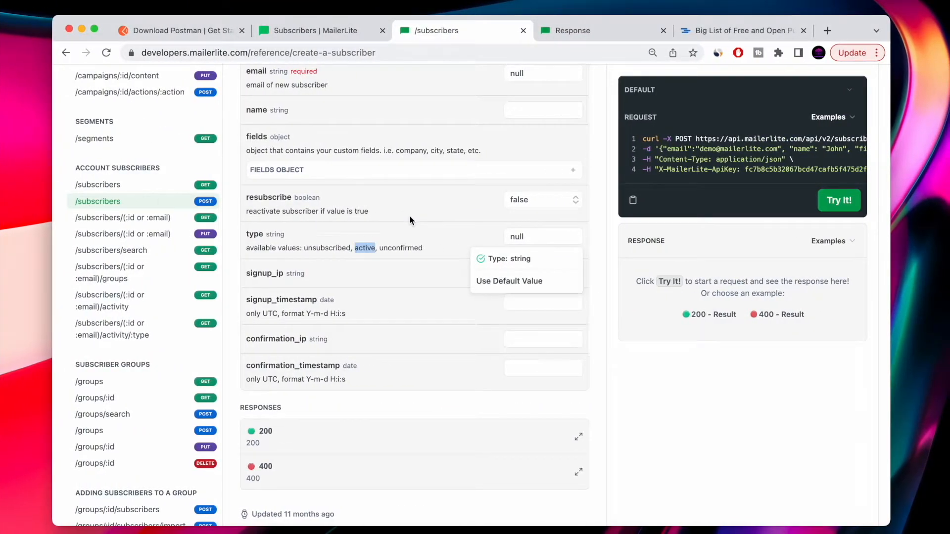
scroll(344, 224, up, 2)
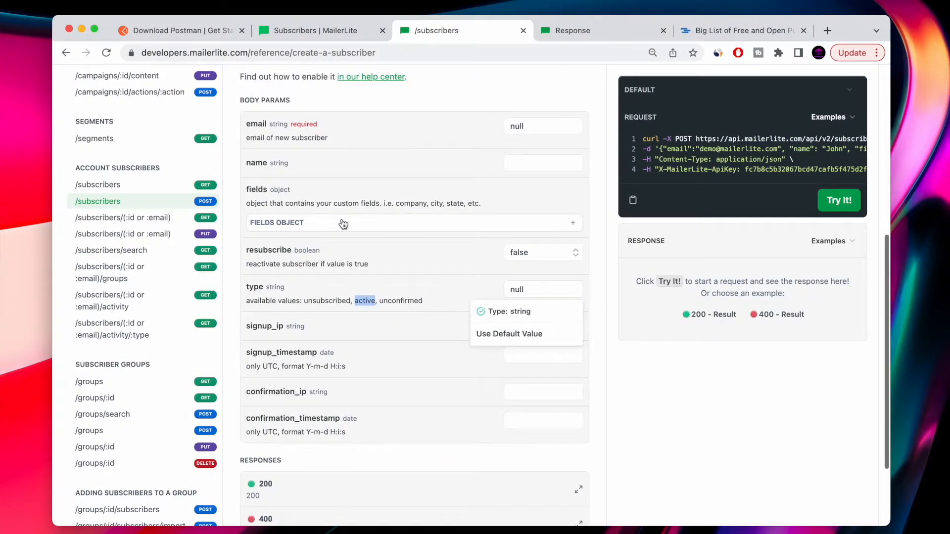
key(ctrl+Left)
drag(435, 257, 435, 320)
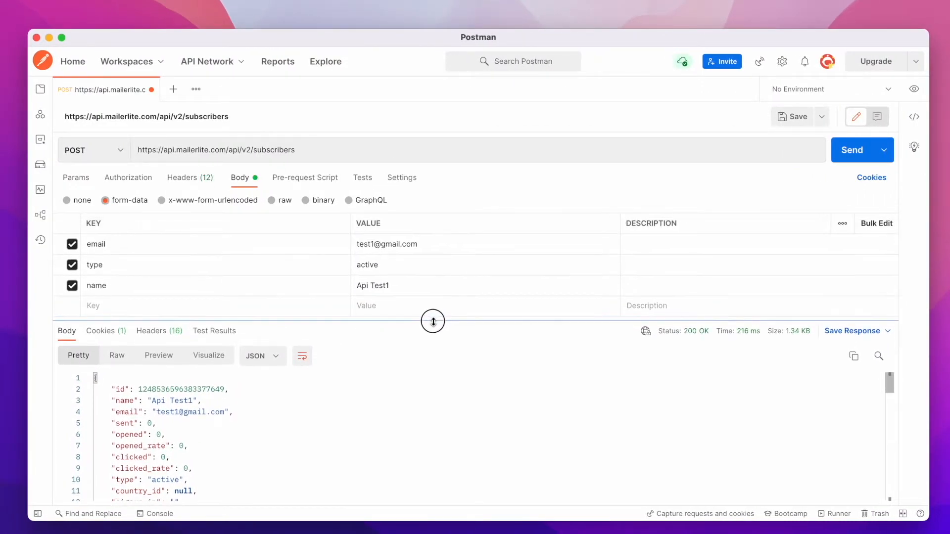
click(374, 244)
key(BackSpace)
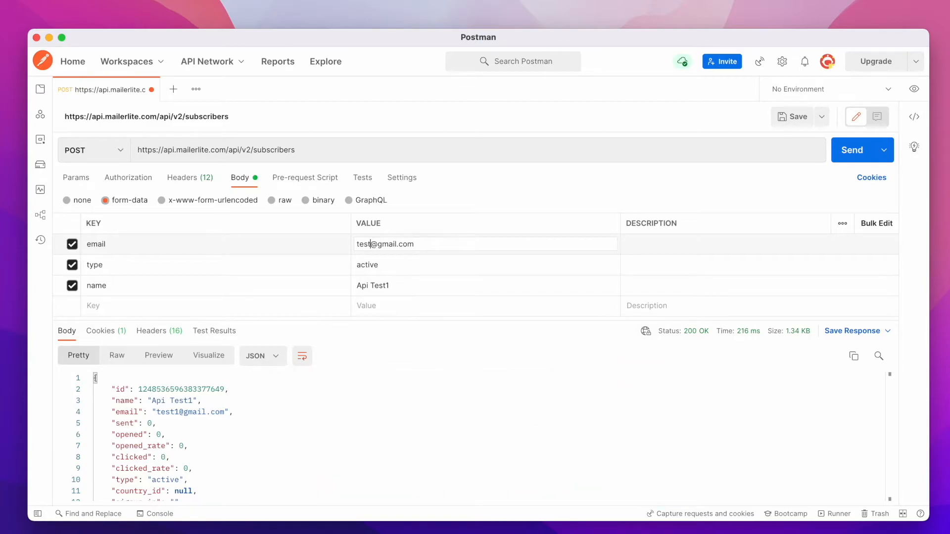
text(2)
click(398, 290)
key(BackSpace)
text(2)
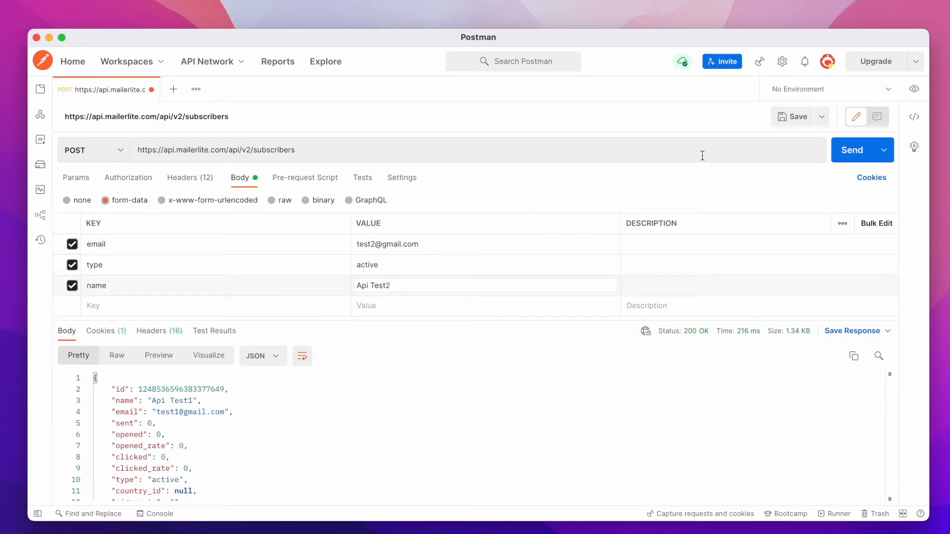
click(859, 151)
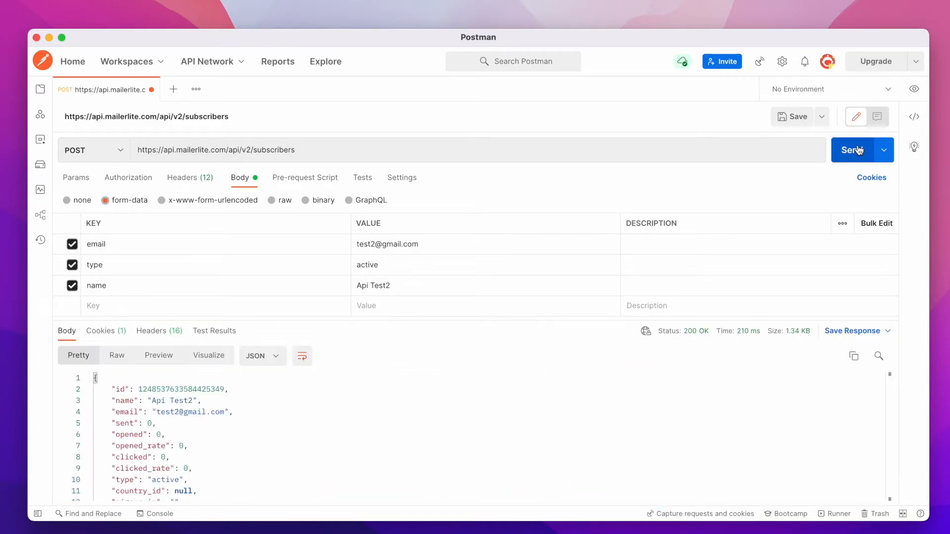
Open the GET /subscribers reference in the docs and review its request example and query parameters.
scroll(265, 426, down, 5)
scroll(265, 427, up, 4)
scroll(265, 427, up, 1)
key(ctrl+Right)
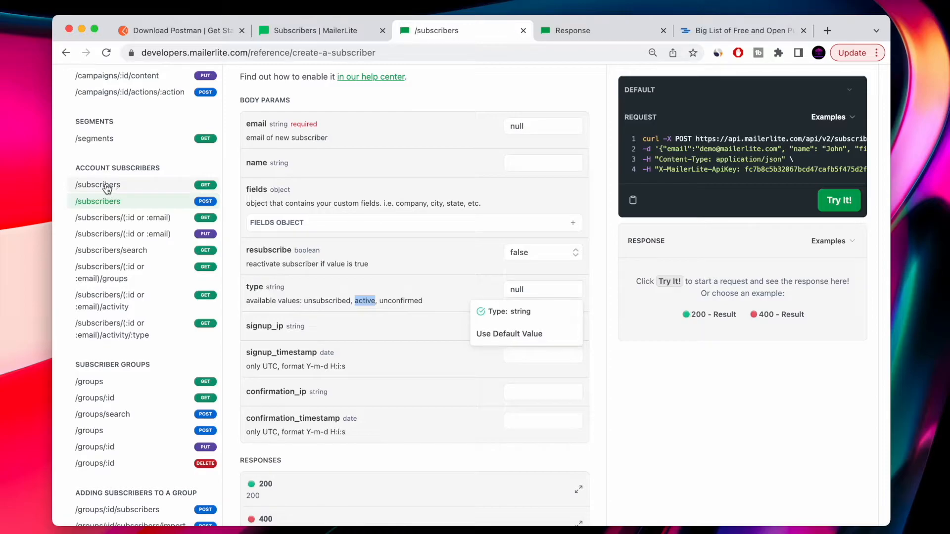
click(105, 186)
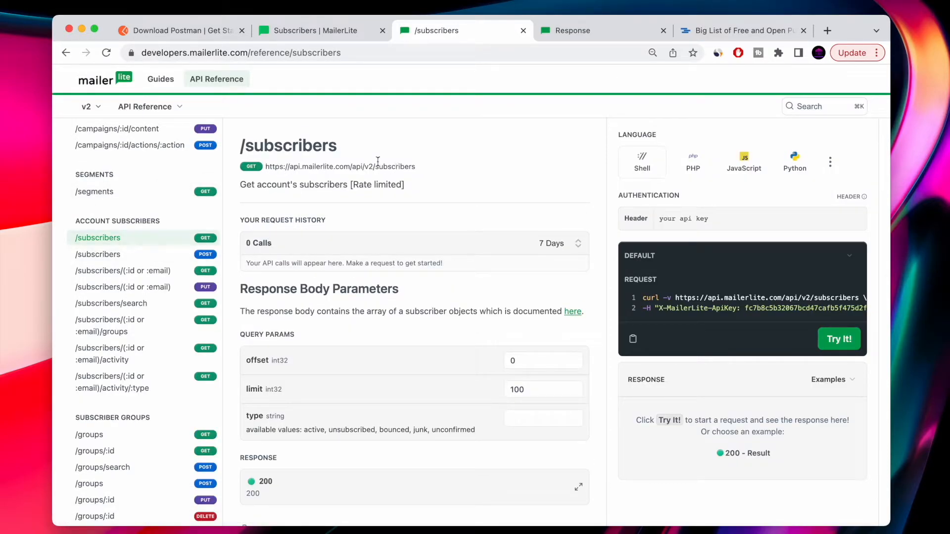
double_click(320, 147)
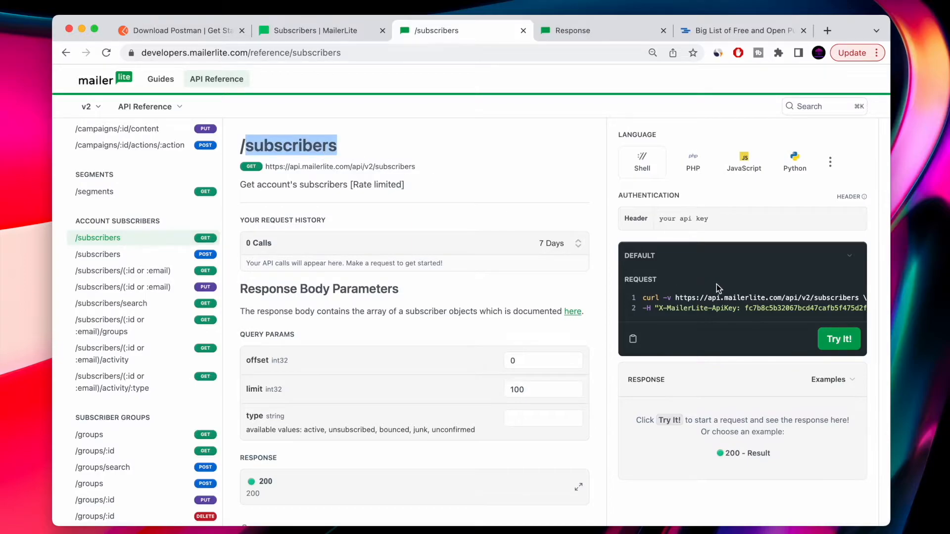
drag(646, 309, 868, 312)
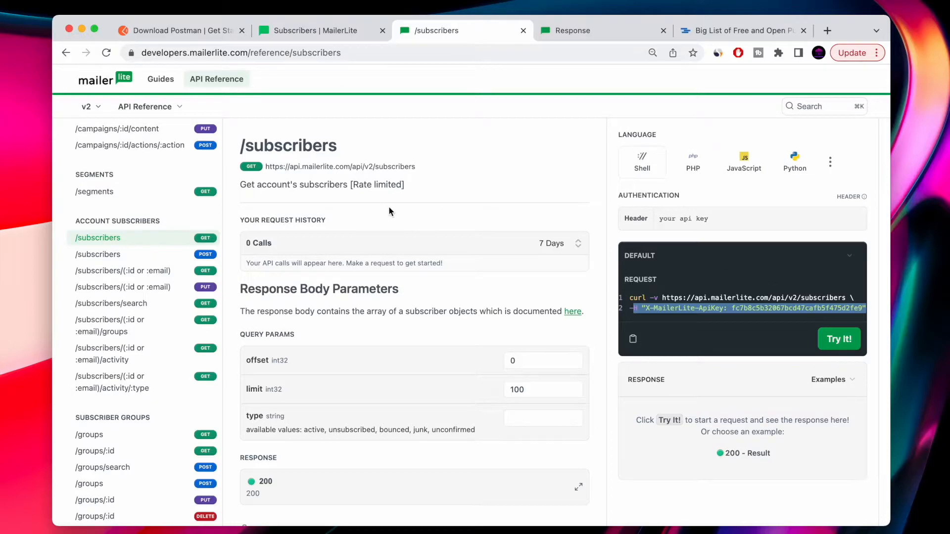
scroll(389, 206, down, 3)
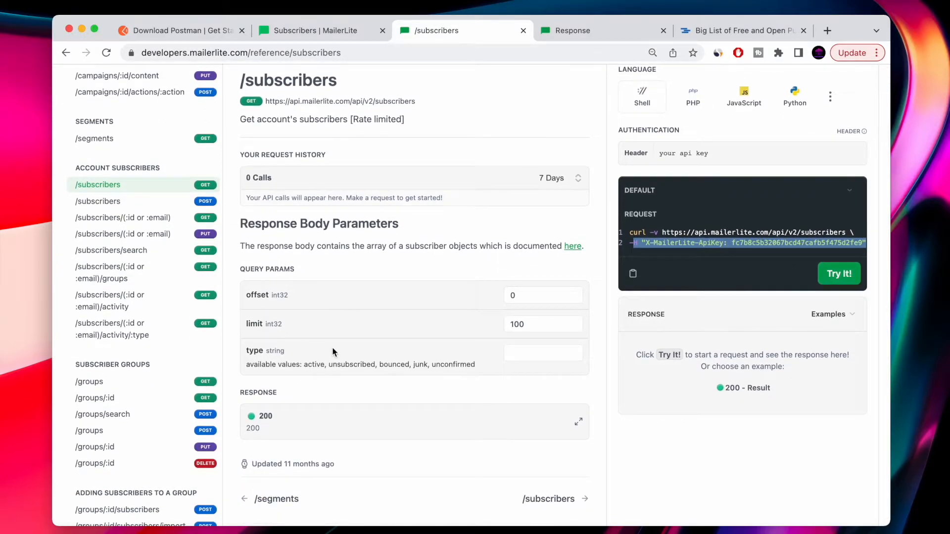
Switch the request method to GET, disable the email, type and name body fields, and send it.
key(ctrl+Right)
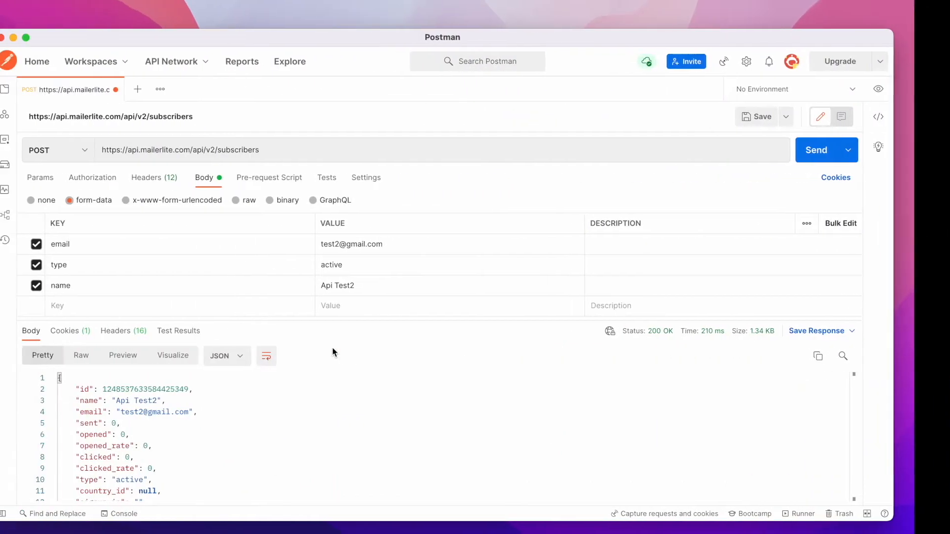
click(121, 157)
click(91, 179)
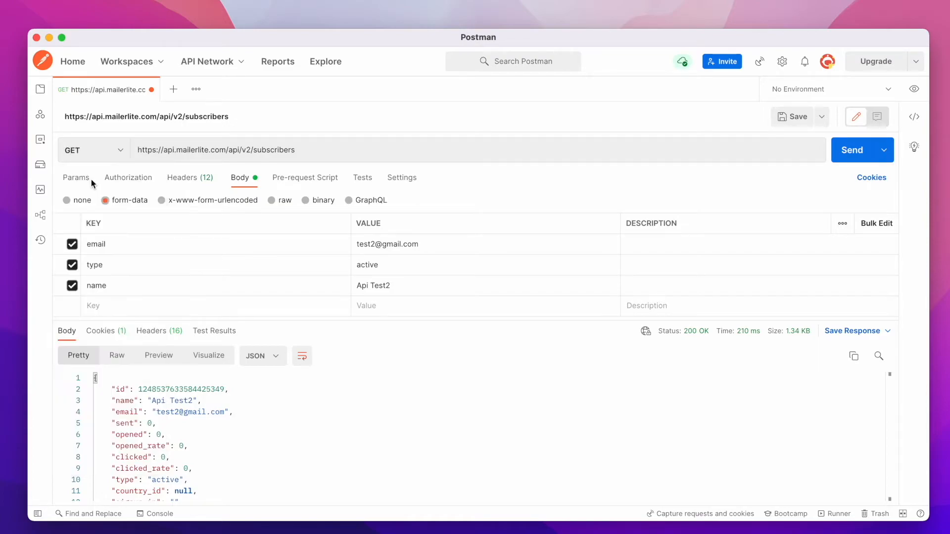
click(71, 244)
click(72, 265)
click(72, 287)
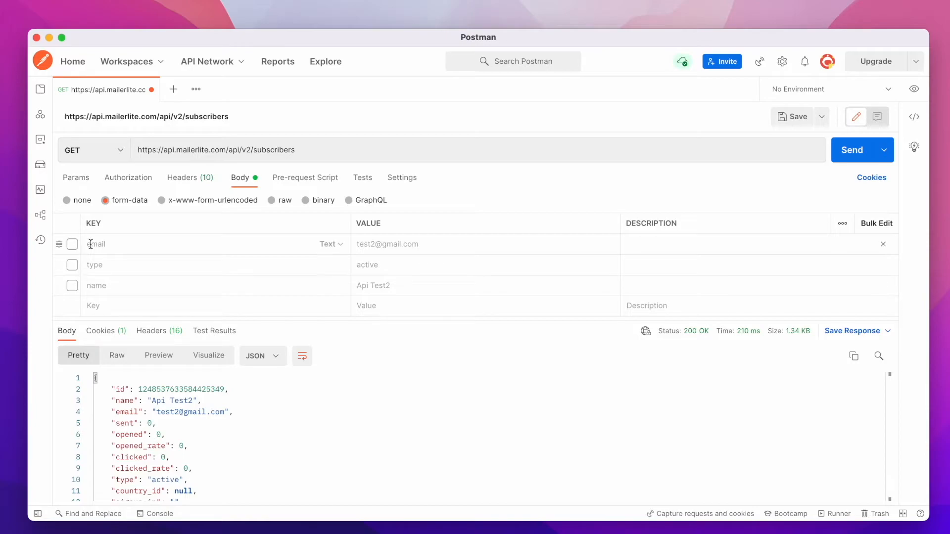
scroll(212, 432, down, 10)
scroll(212, 432, up, 10)
click(844, 158)
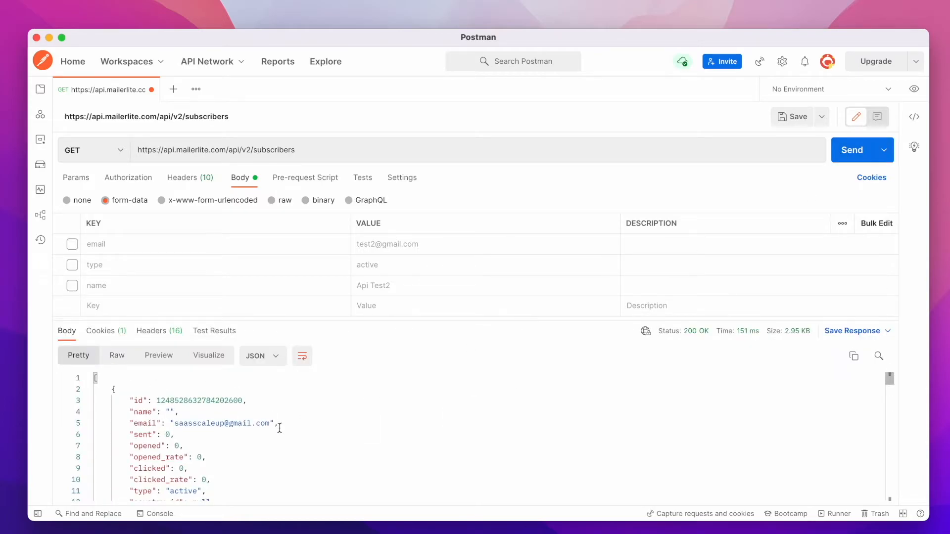
Examine the subscriber list response in the Pretty, Raw and Preview views and copy the response body.
mouse_move(695, 335)
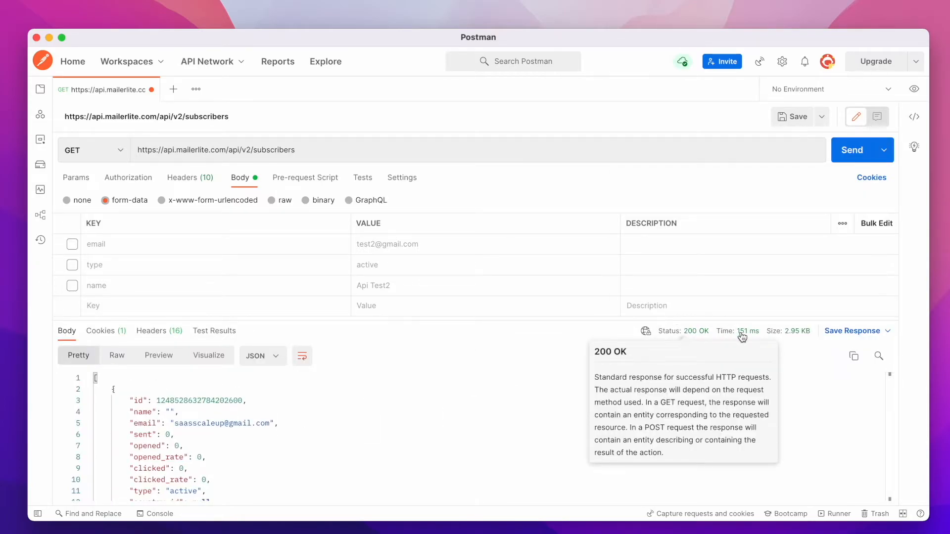
scroll(352, 421, down, 6)
scroll(352, 421, down, 10)
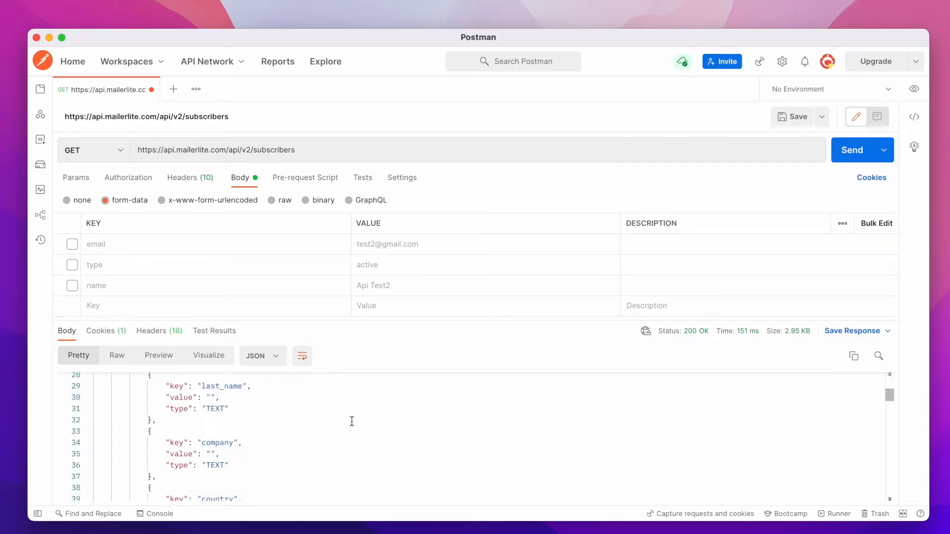
click(116, 357)
click(157, 358)
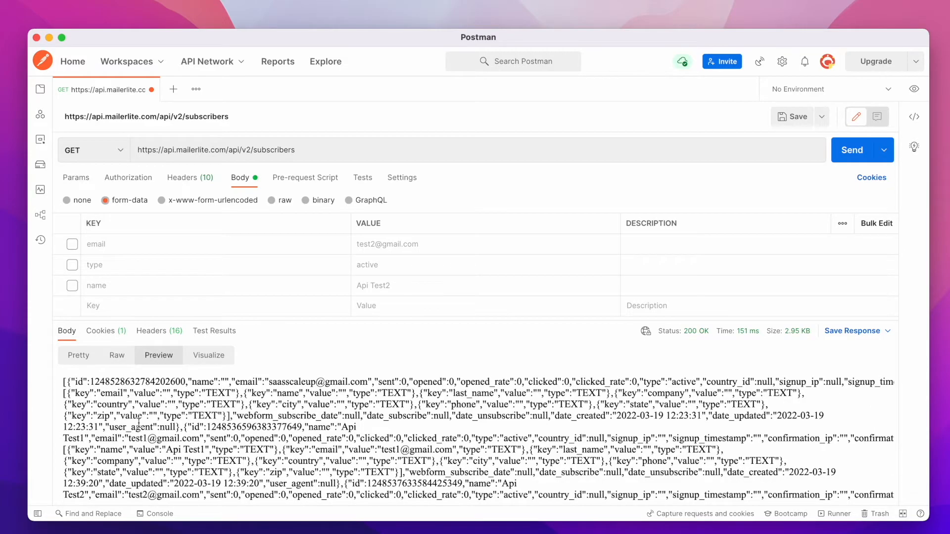
scroll(133, 413, down, 3)
click(78, 356)
scroll(220, 422, down, 5)
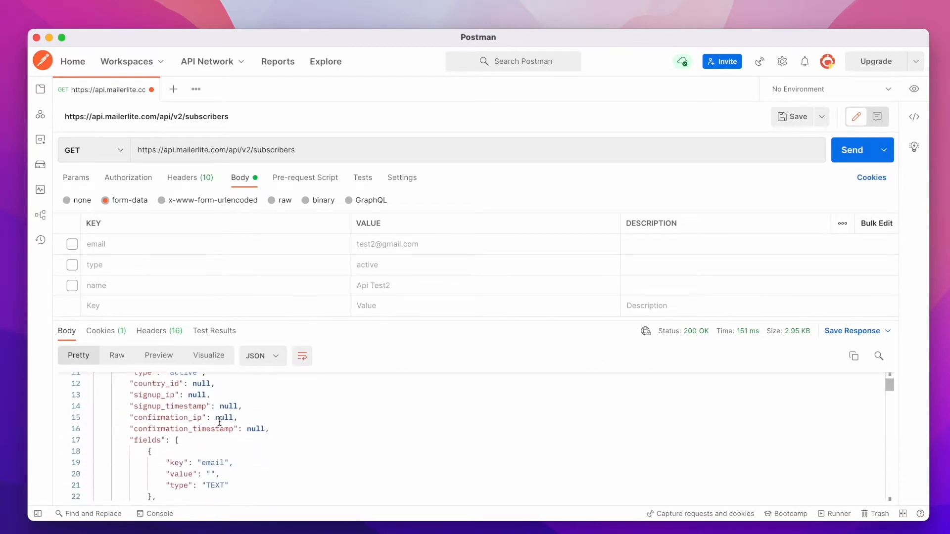
click(855, 357)
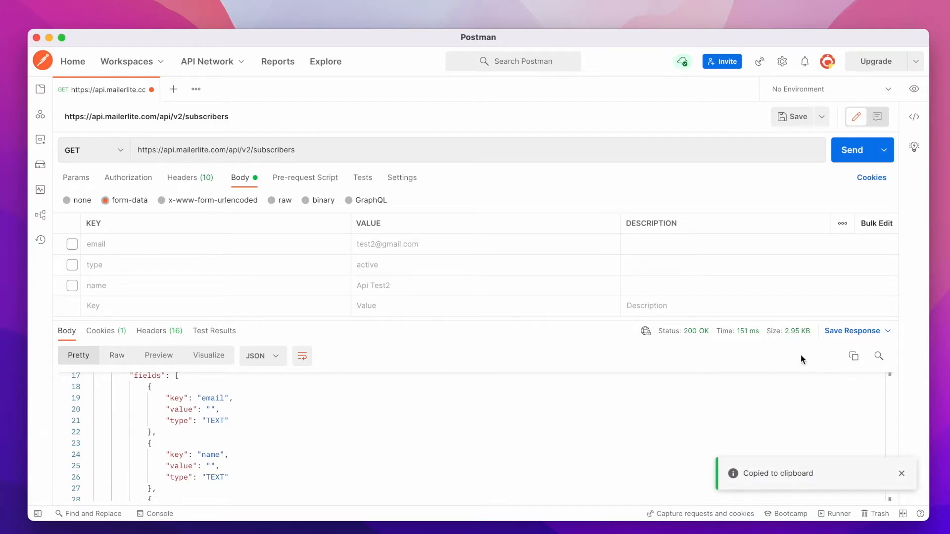
scroll(307, 434, down, 15)
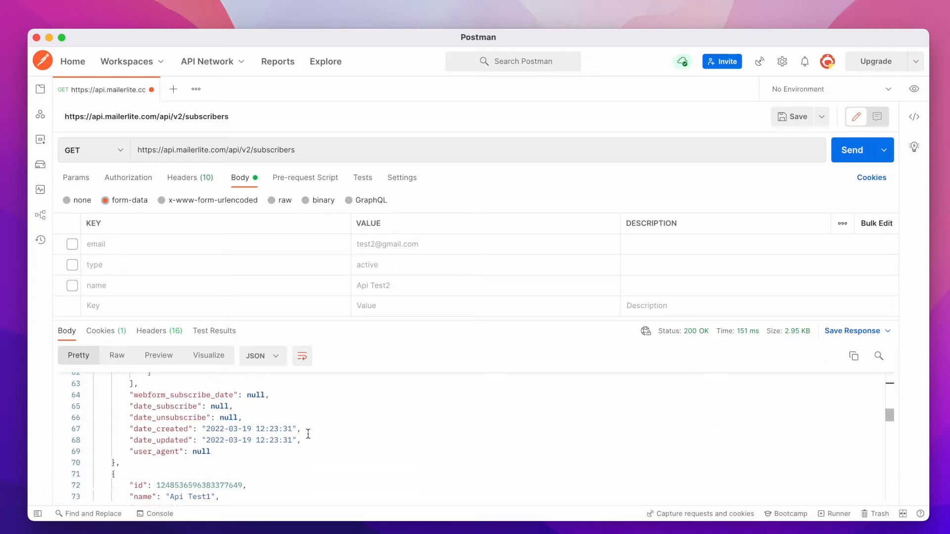
scroll(308, 434, down, 20)
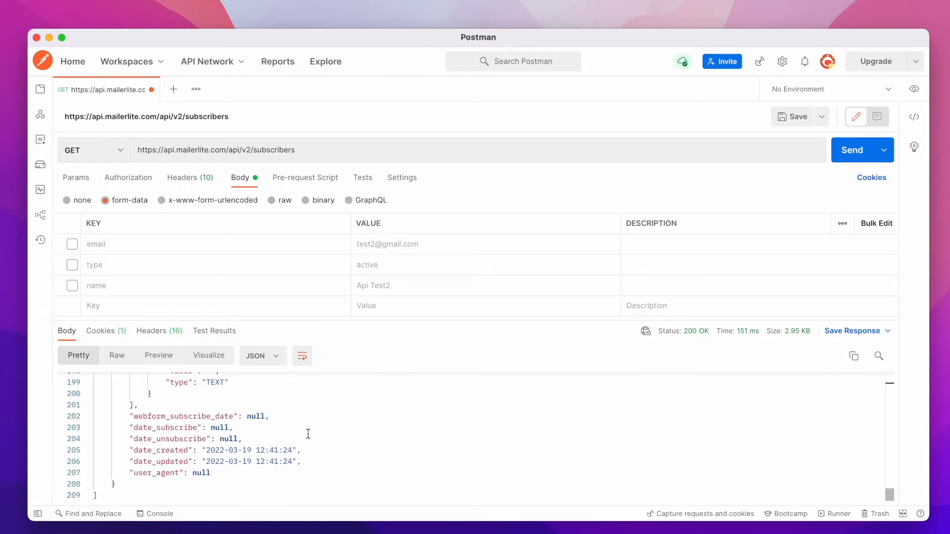
Review the request log in the Console and close it.
click(159, 515)
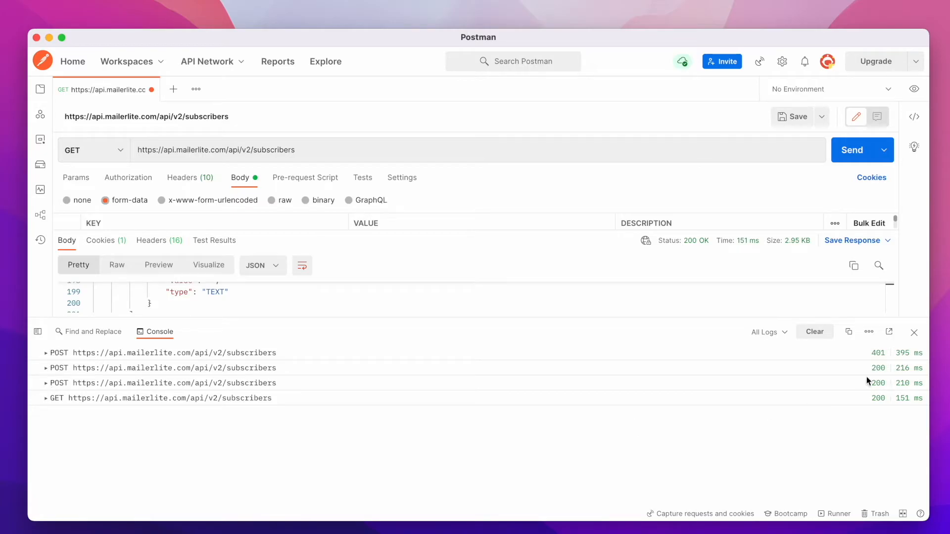
click(914, 333)
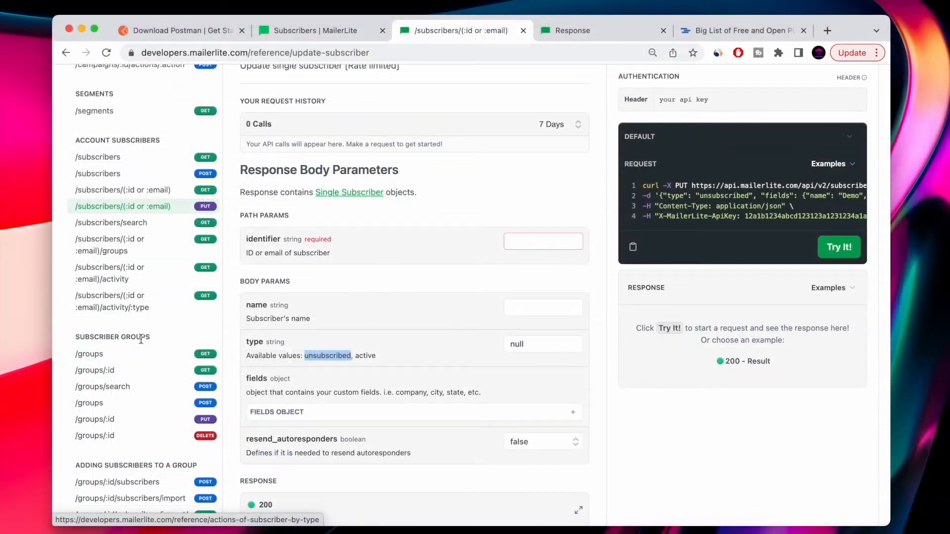
click(89, 354)
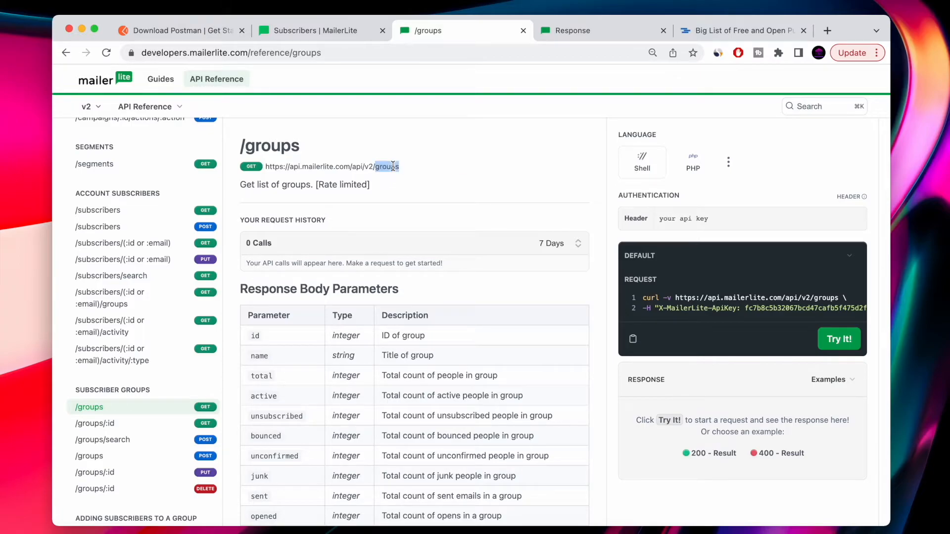
key(ctrl+Left)
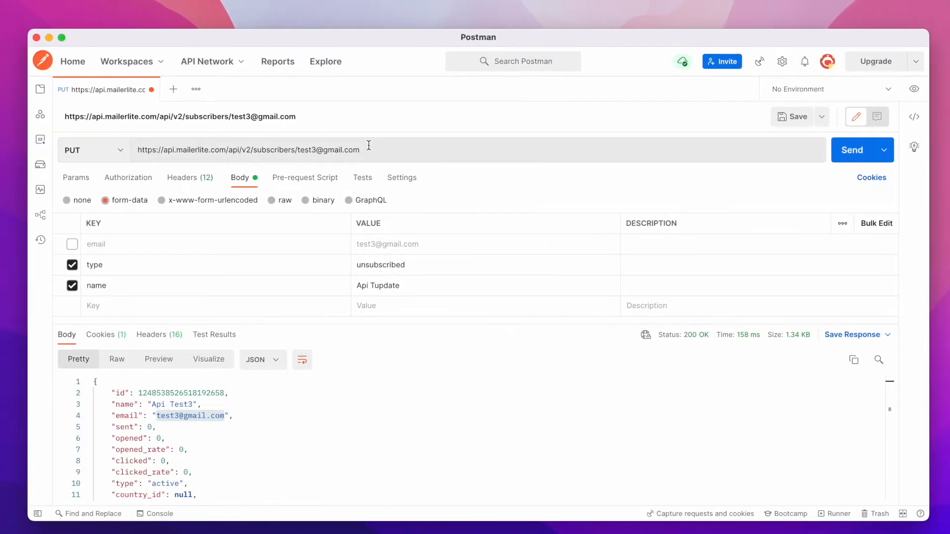
drag(369, 149, 254, 153)
text(groups)
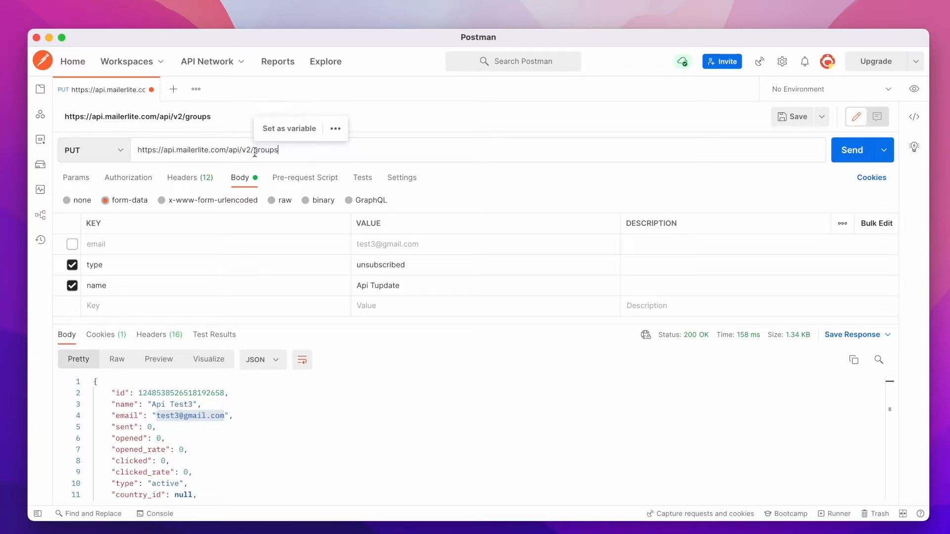
click(103, 144)
click(82, 178)
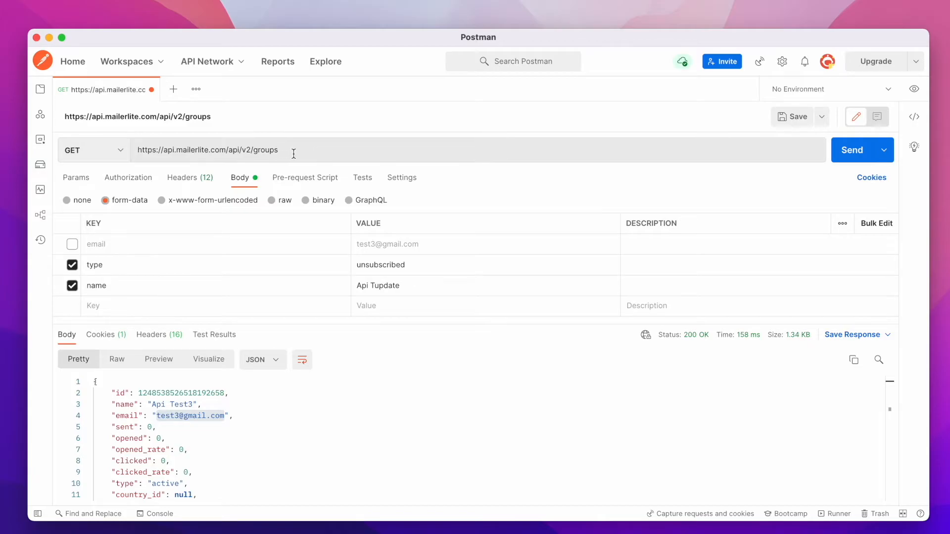
click(73, 265)
click(72, 285)
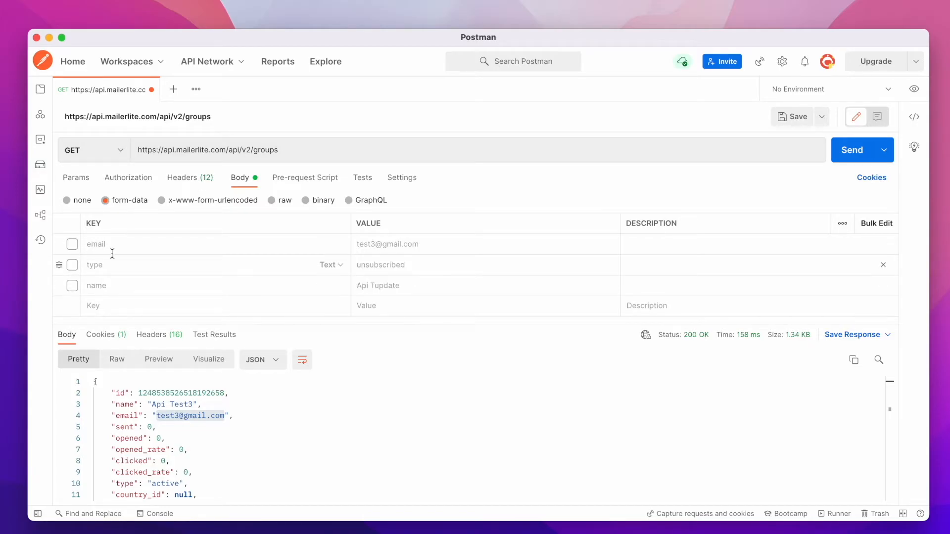
Send the GET request to the groups endpoint and scroll through the returned group list.
click(850, 150)
scroll(269, 447, down, 3)
scroll(269, 447, up, 3)
scroll(269, 447, down, 3)
scroll(269, 448, up, 3)
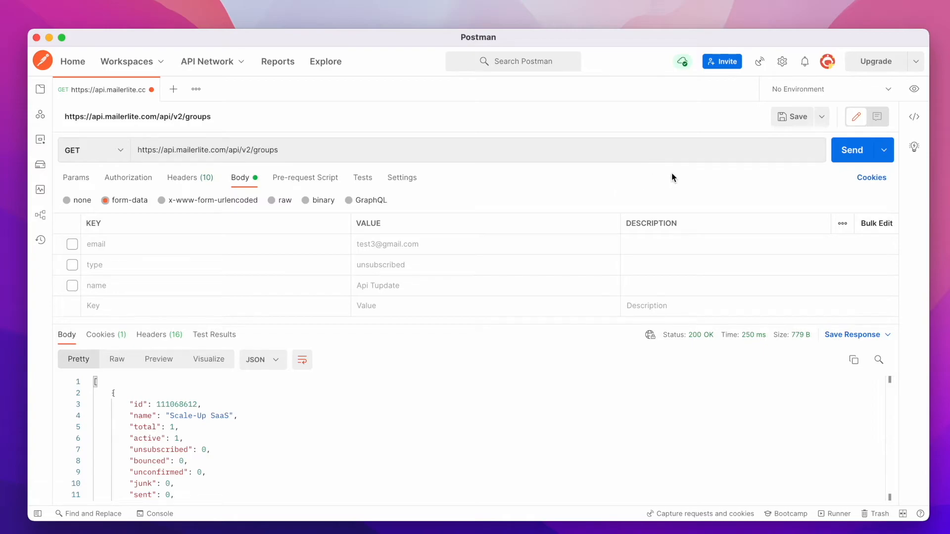
View the request's code snippet in NodeJs - Axios and PHP - cURL, then close the snippet panel.
click(915, 117)
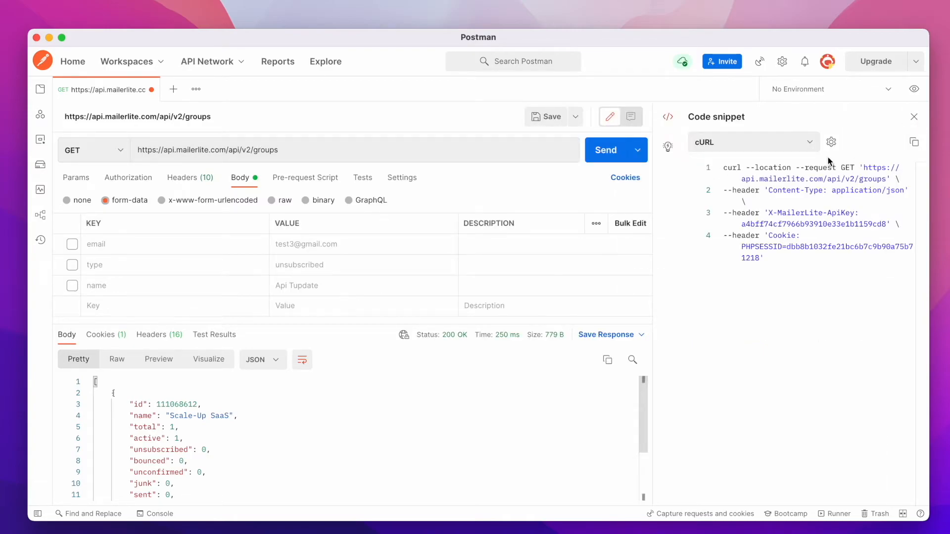
click(808, 145)
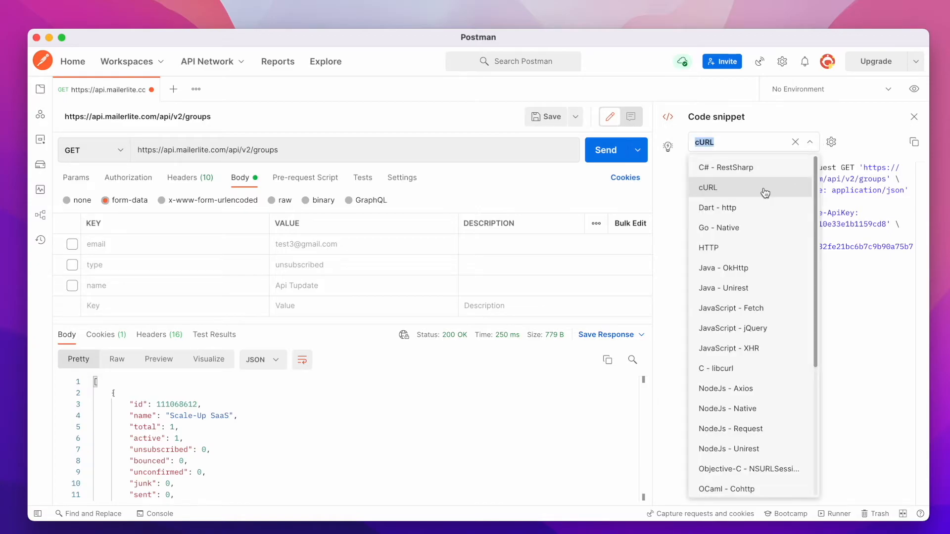
click(730, 389)
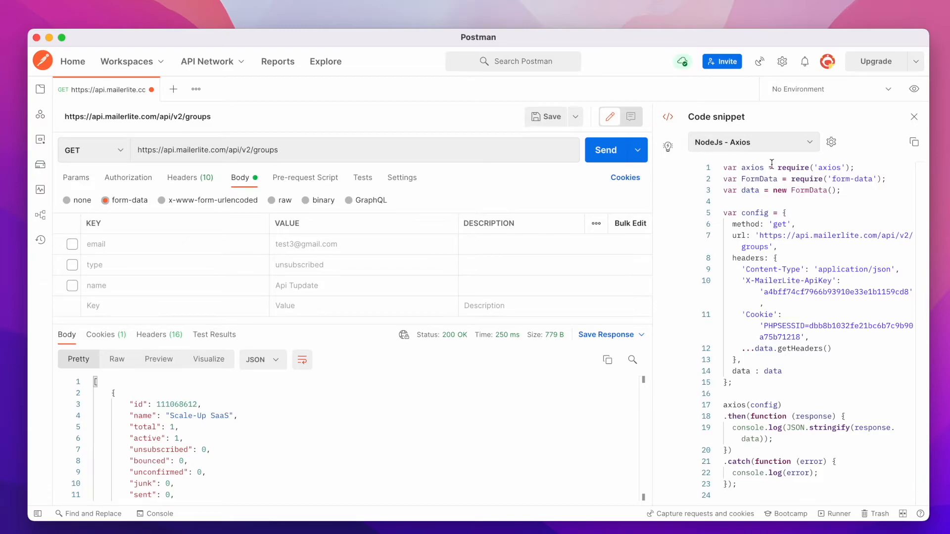
click(810, 148)
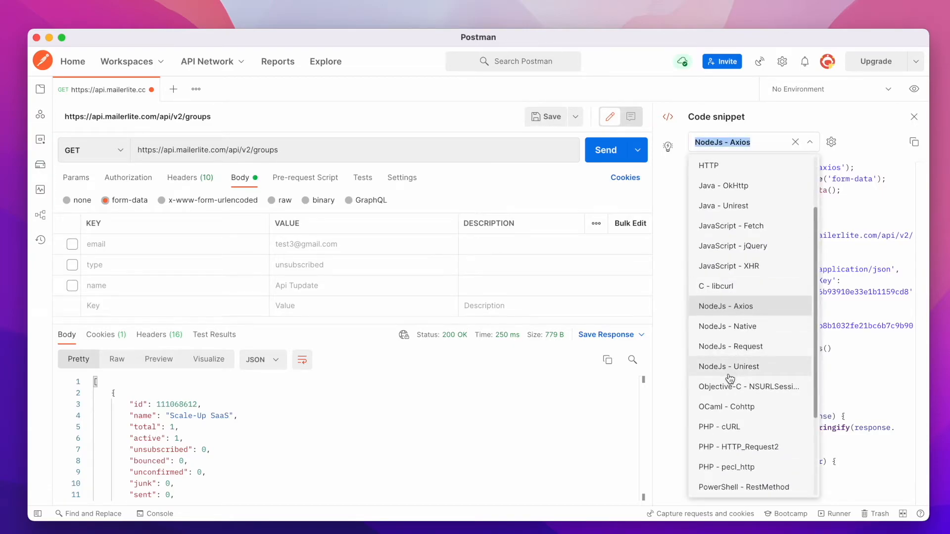
click(723, 428)
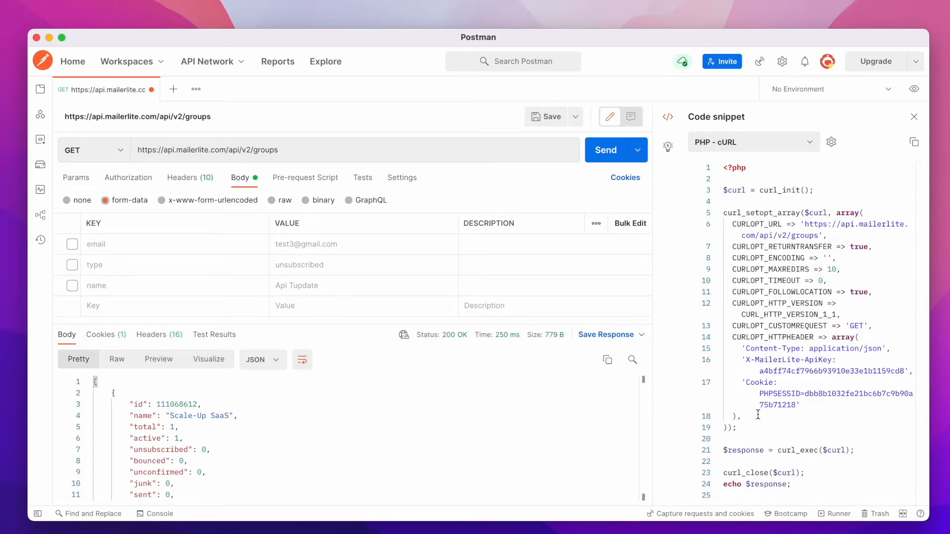
click(912, 117)
Switch to the browser and read the MailerLite API reference page for creating a group with POST /groups.
key(ctrl+Right)
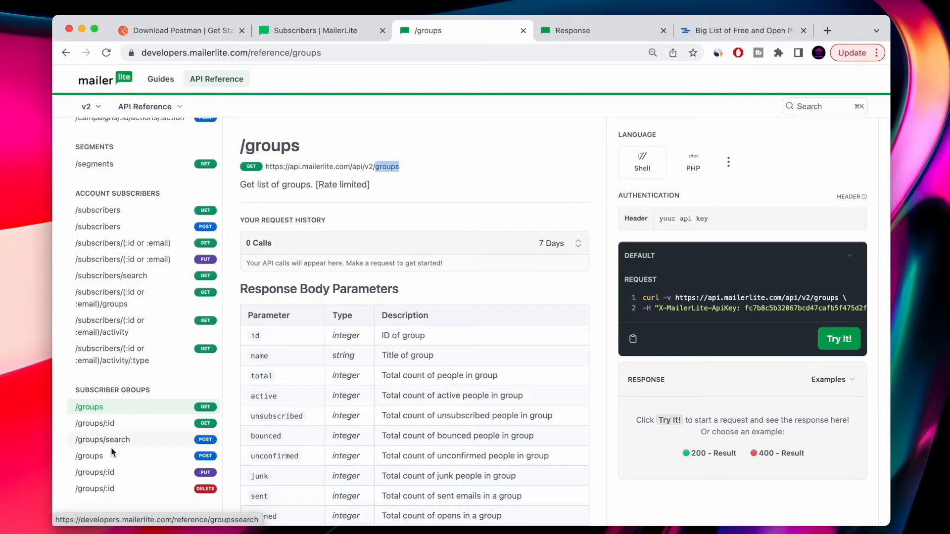
click(112, 463)
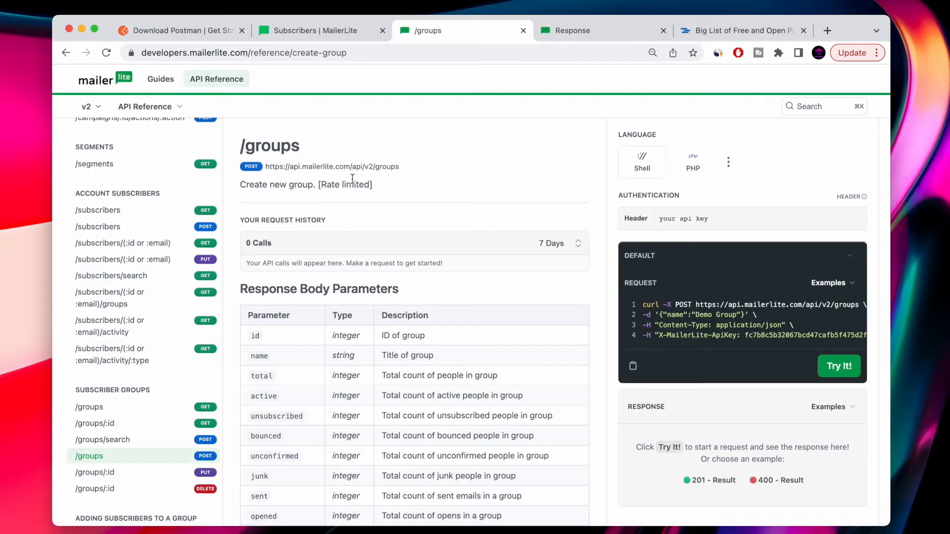
scroll(389, 169, down, 4)
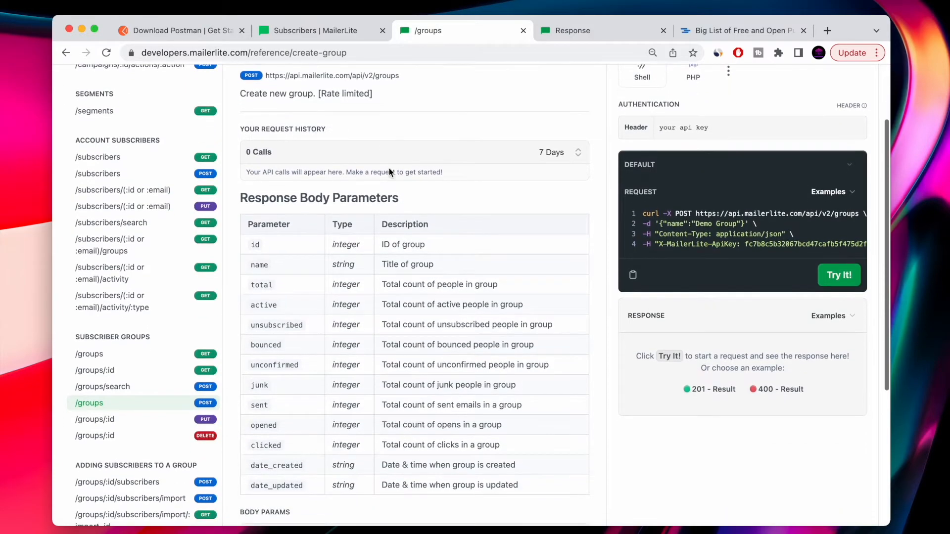
key(ctrl+Left)
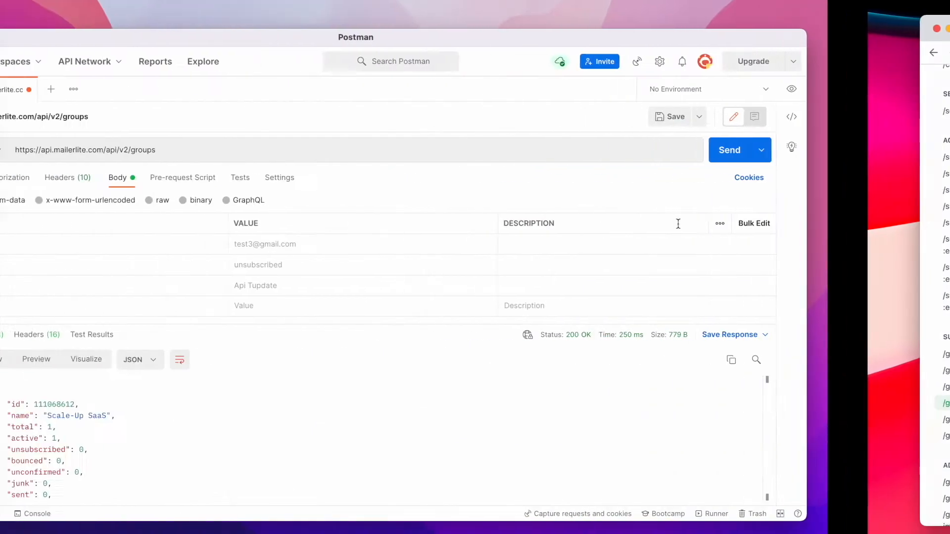
Enable the name body field, remove the type and email rows, and set the name value to New Group.
click(73, 287)
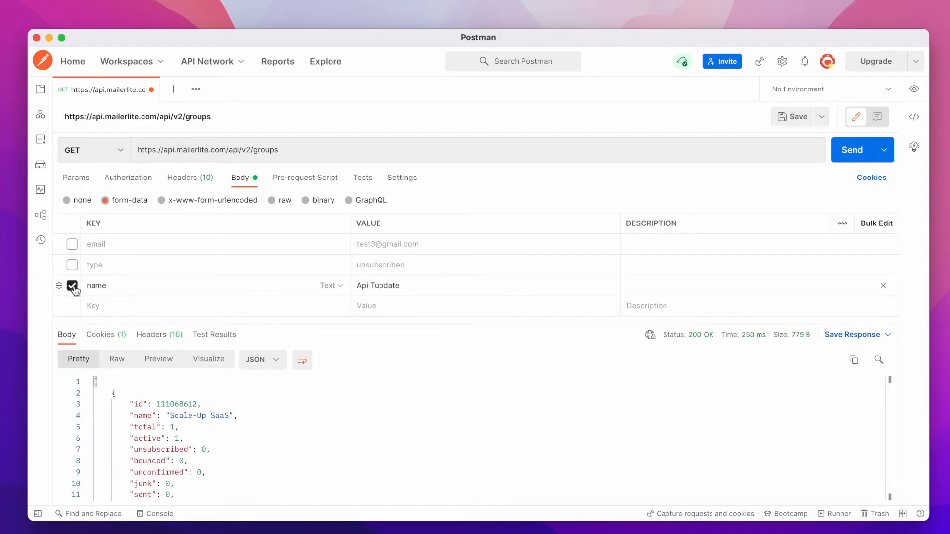
click(884, 267)
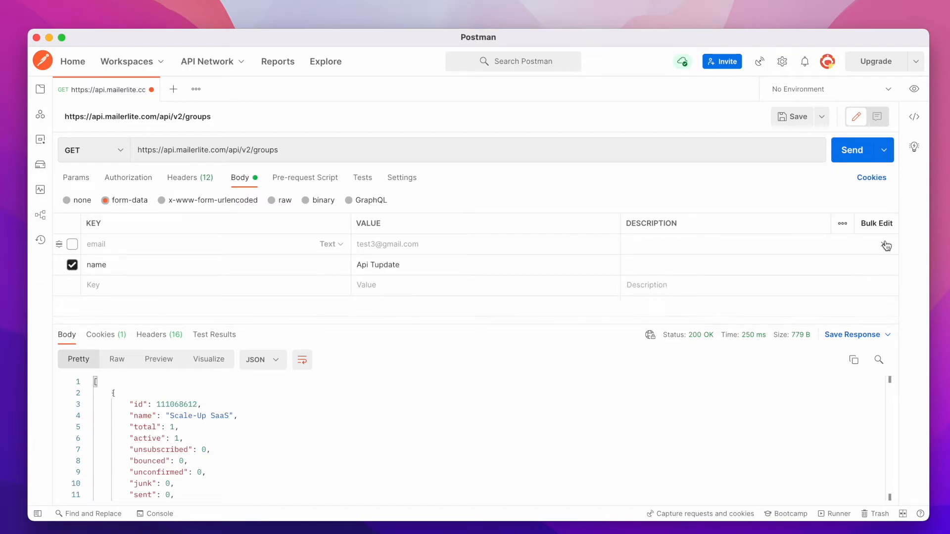
click(884, 245)
triple_click(441, 246)
text(New Group)
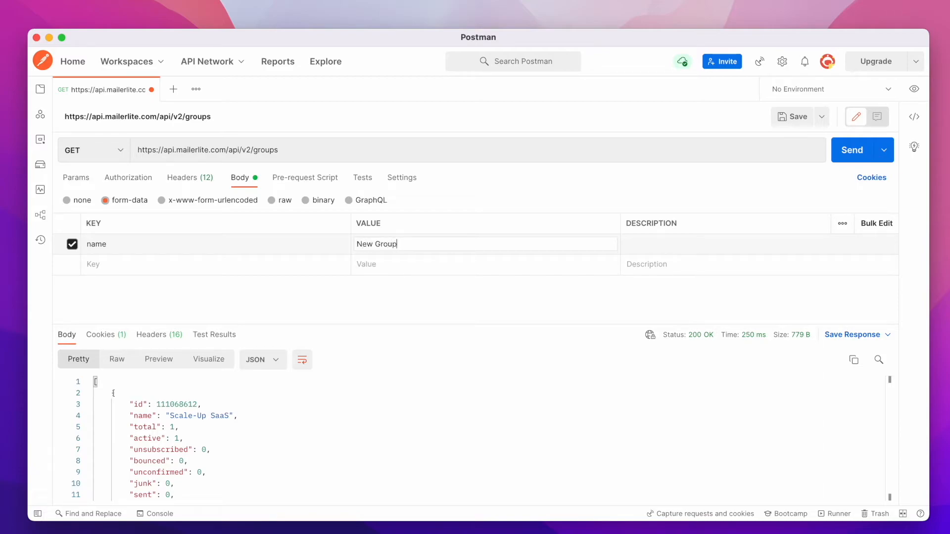
Switch the method to POST and send the request to create the group, scrolling through the response.
click(120, 153)
click(97, 197)
click(849, 150)
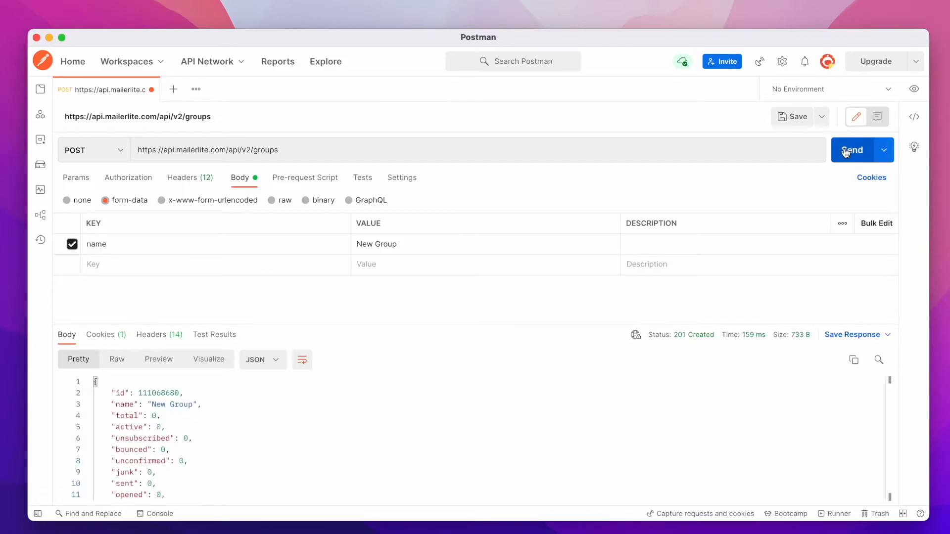
scroll(190, 441, down, 5)
scroll(191, 440, up, 5)
scroll(191, 440, down, 5)
scroll(190, 436, up, 5)
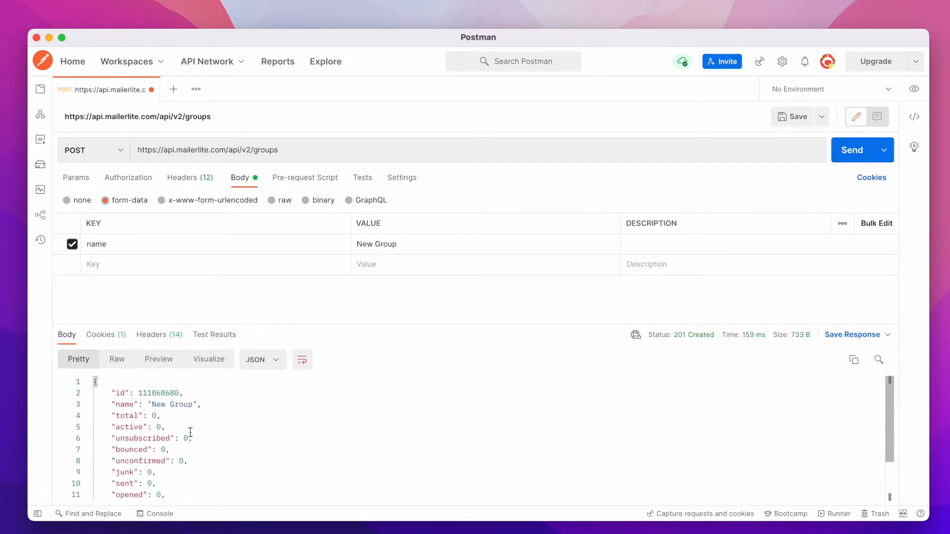
Reopen the earlier GET groups request from History in a new tab and send it to list the groups.
click(41, 251)
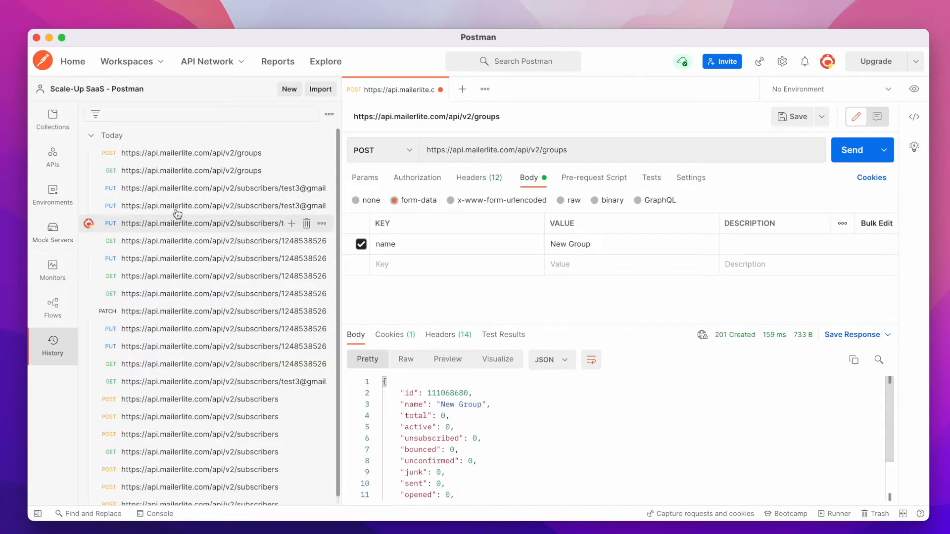
click(224, 172)
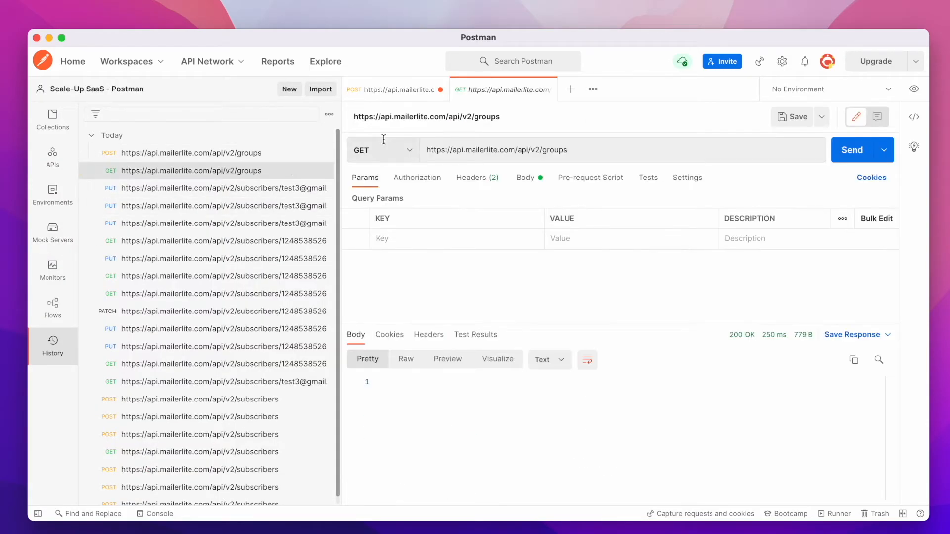
click(839, 151)
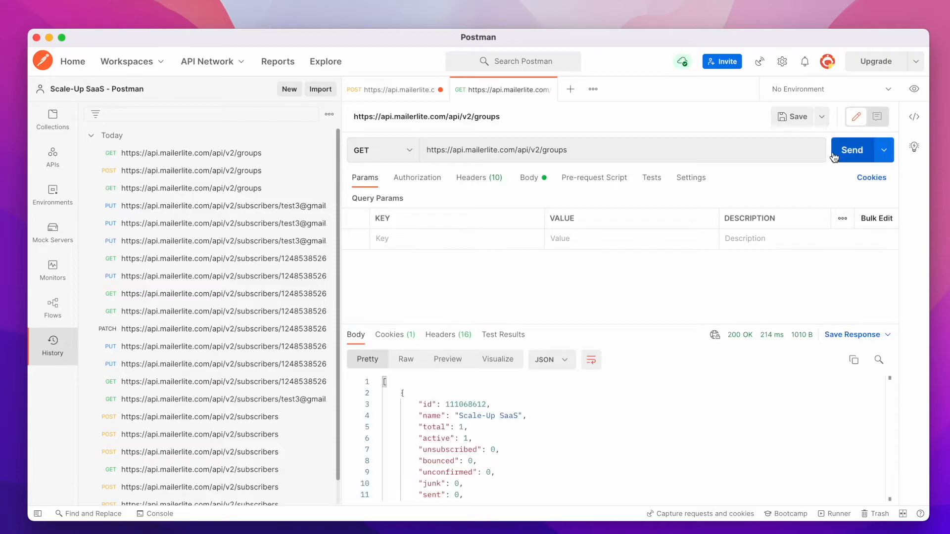
scroll(596, 424, down, 4)
scroll(597, 424, down, 3)
scroll(591, 424, up, 2)
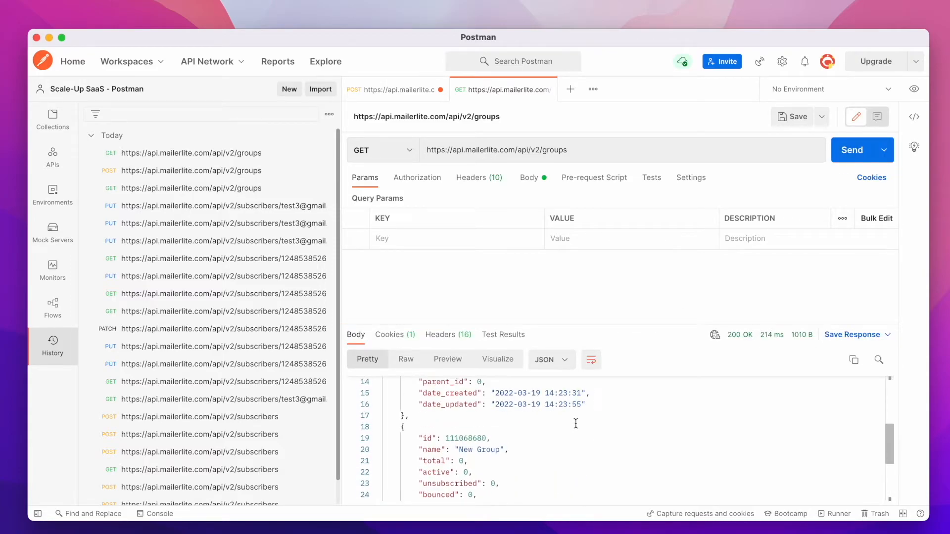
scroll(456, 444, down, 5)
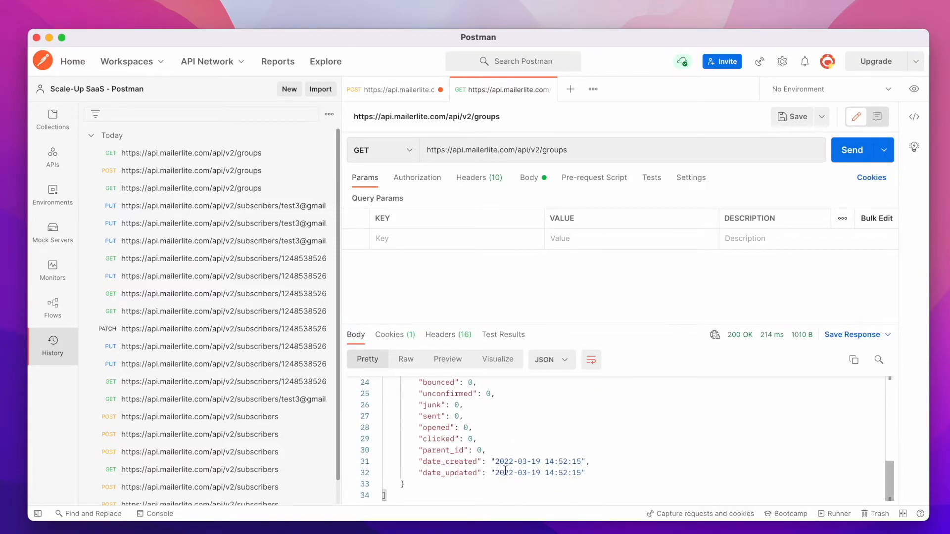
scroll(505, 471, up, 4)
Switch to the browser and read the API reference page for deleting a group with DELETE /groups/:id.
key(ctrl+Right)
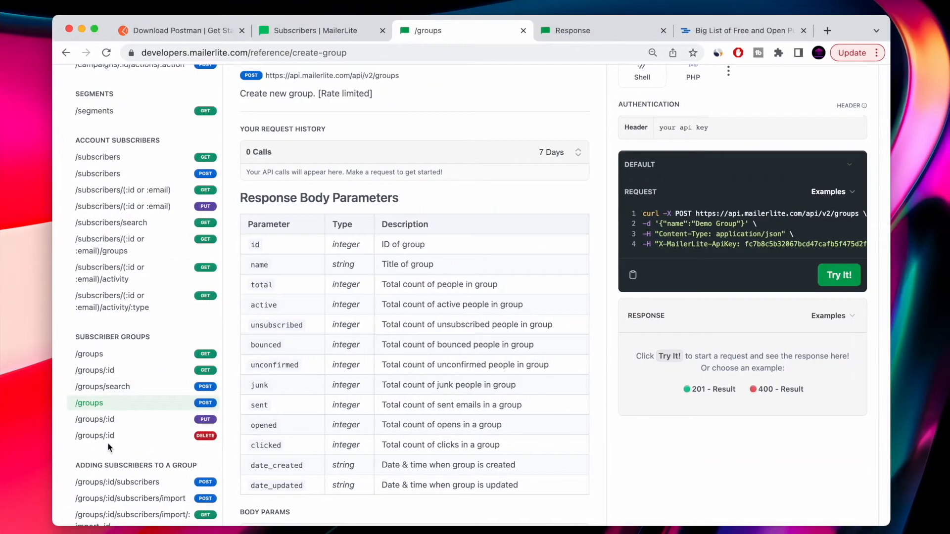
click(101, 437)
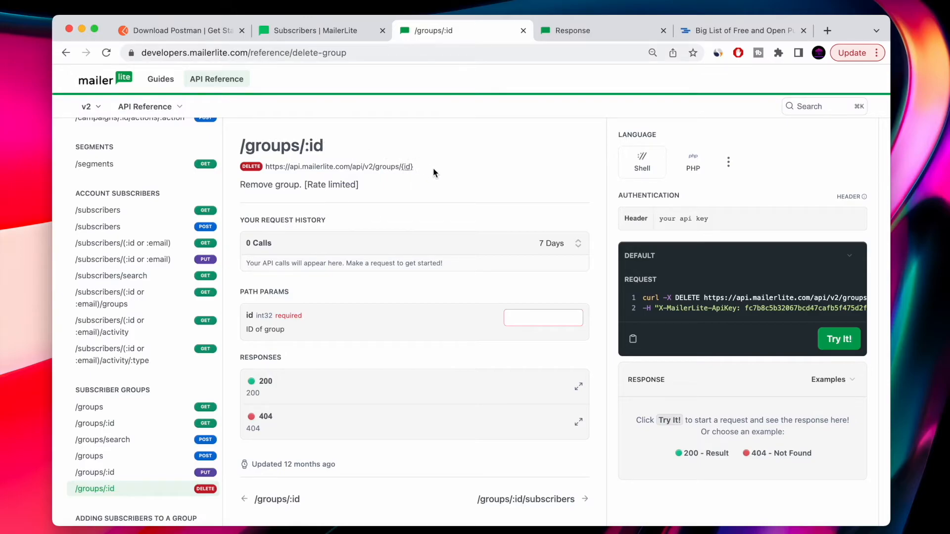
scroll(433, 172, down, 1)
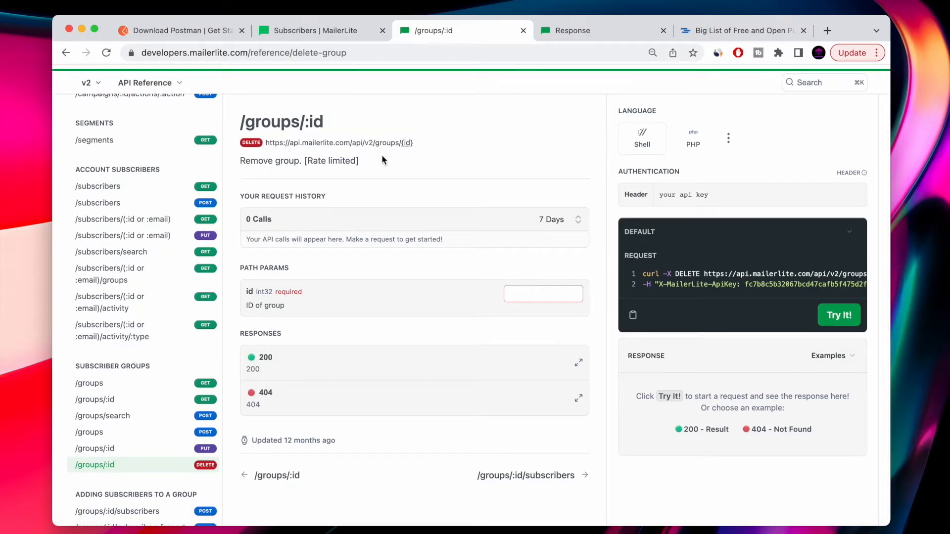
key(ctrl+Left)
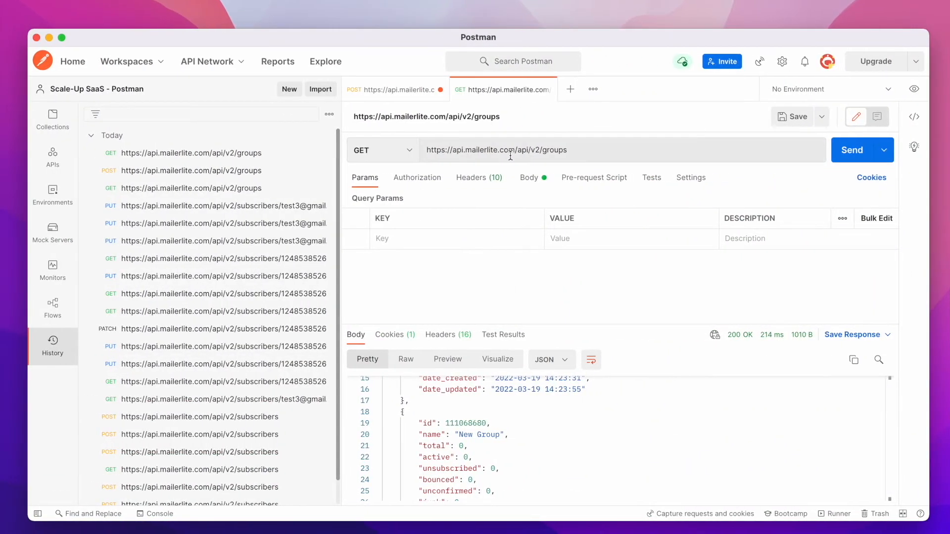
Copy the New Group id, change the POST tab to DELETE with /111068680 appended to the URL, disable the name field, and send.
double_click(465, 423)
key(super+c)
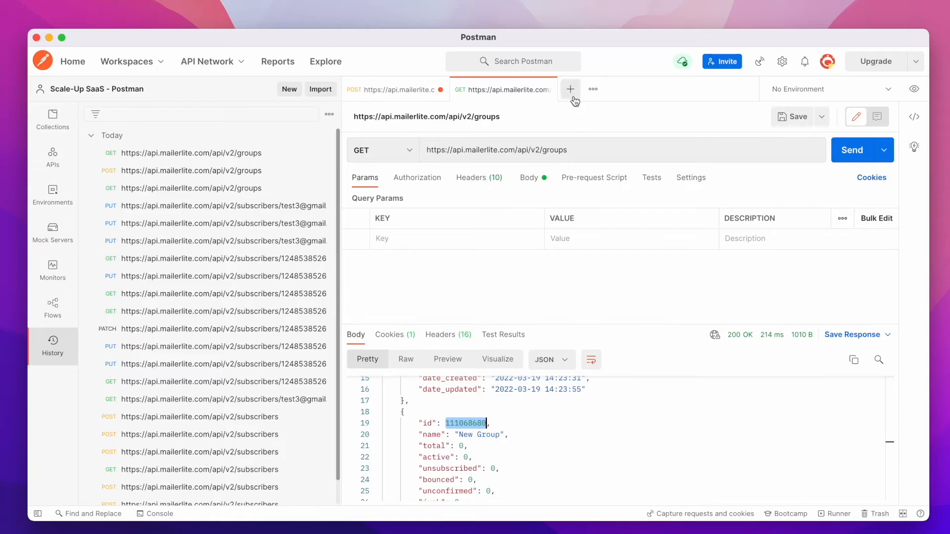
click(388, 94)
click(410, 149)
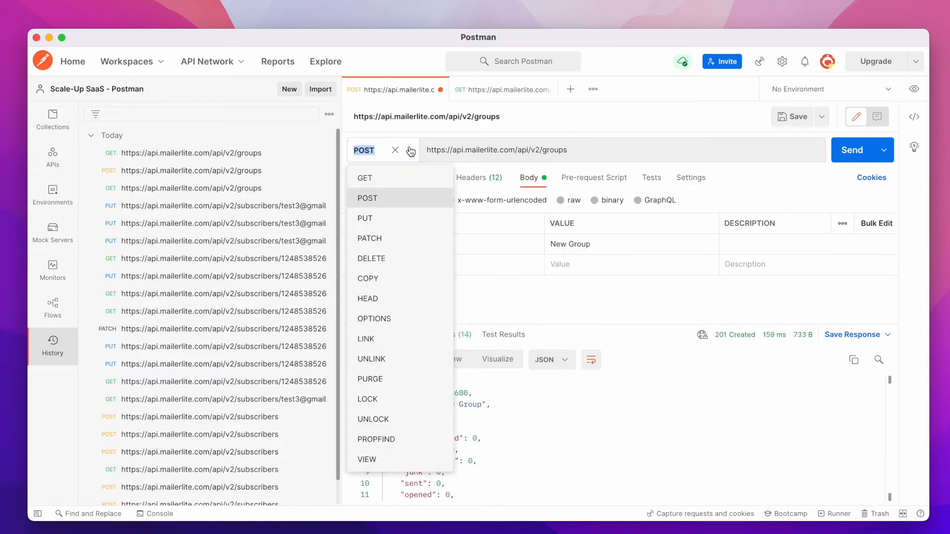
click(380, 269)
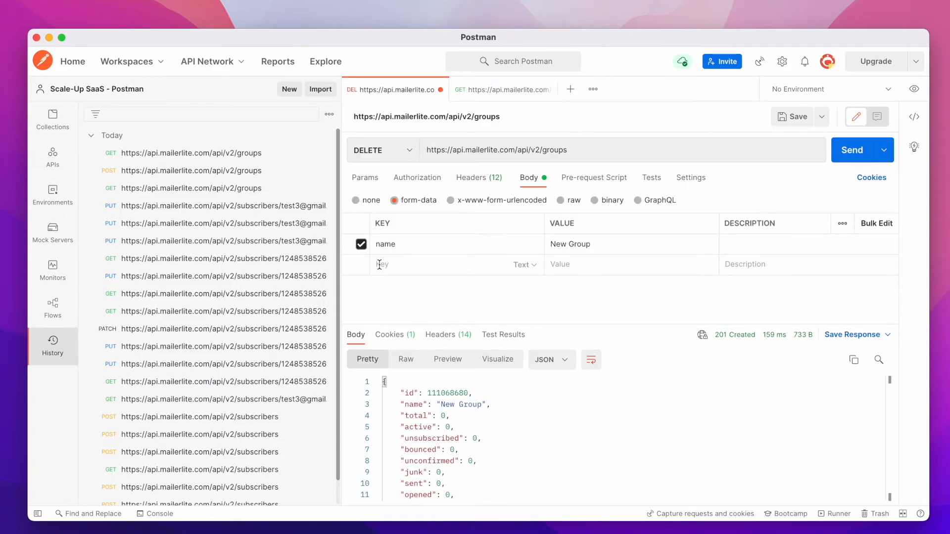
click(594, 152)
text(/)
key(super+v)
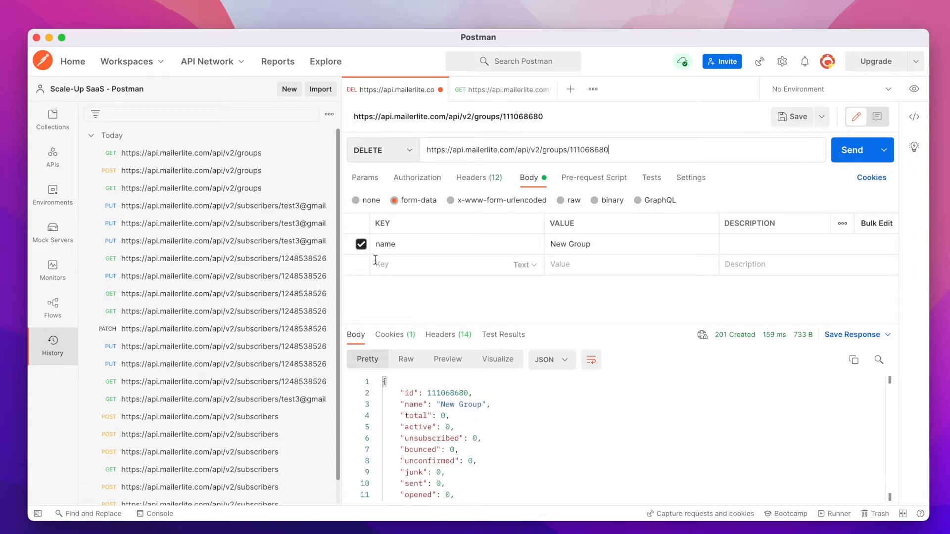
click(362, 244)
click(842, 158)
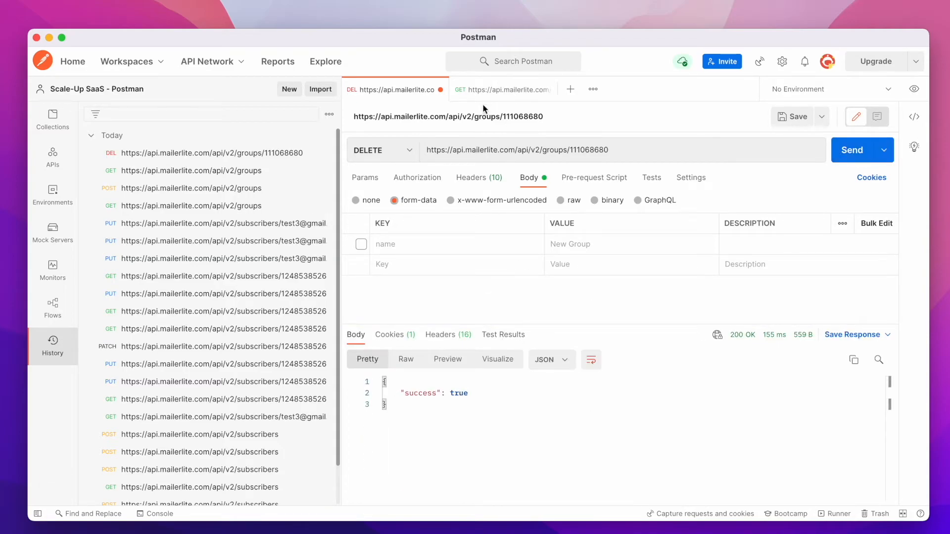
Return to the GET groups tab, resend it, and scroll through the updated group list.
click(487, 94)
click(847, 157)
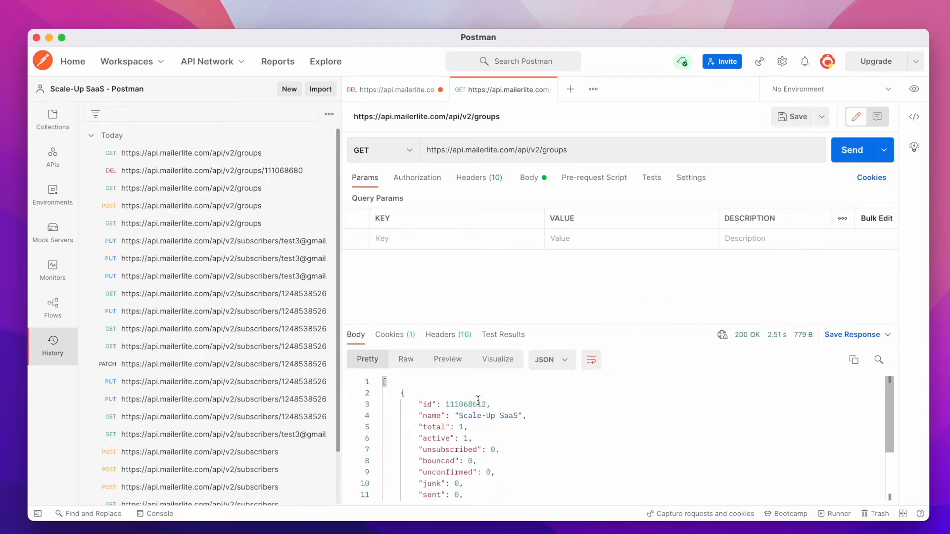
scroll(436, 401, down, 3)
scroll(437, 401, up, 2)
scroll(437, 401, down, 2)
scroll(437, 401, up, 2)
scroll(437, 401, down, 2)
scroll(437, 401, up, 2)
scroll(437, 401, down, 2)
scroll(480, 399, up, 2)
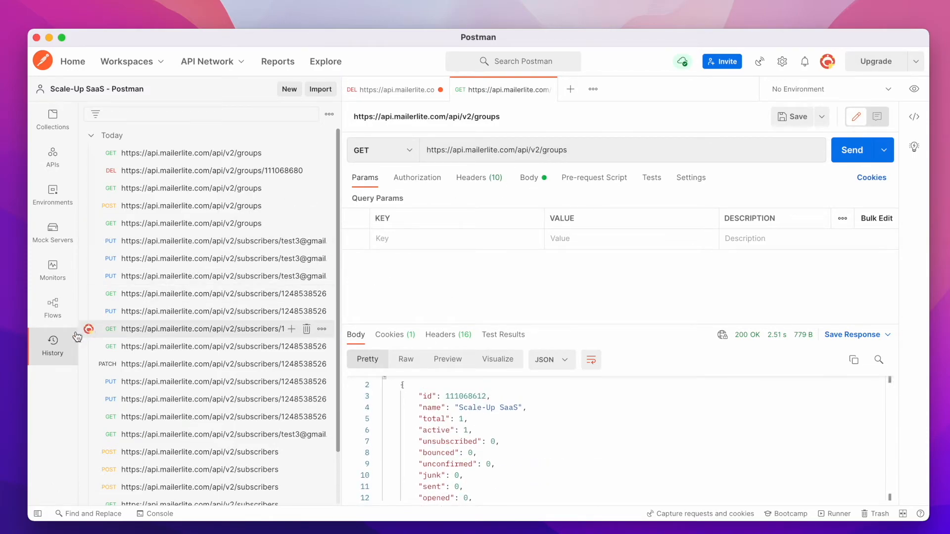
Collapse the sidebar and open Bootcamp to browse its lesson list.
click(38, 514)
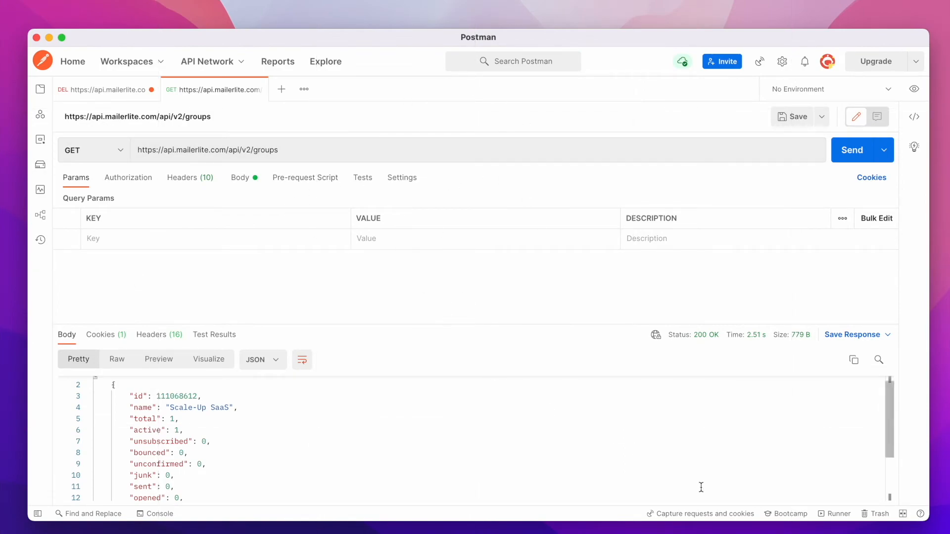
click(786, 514)
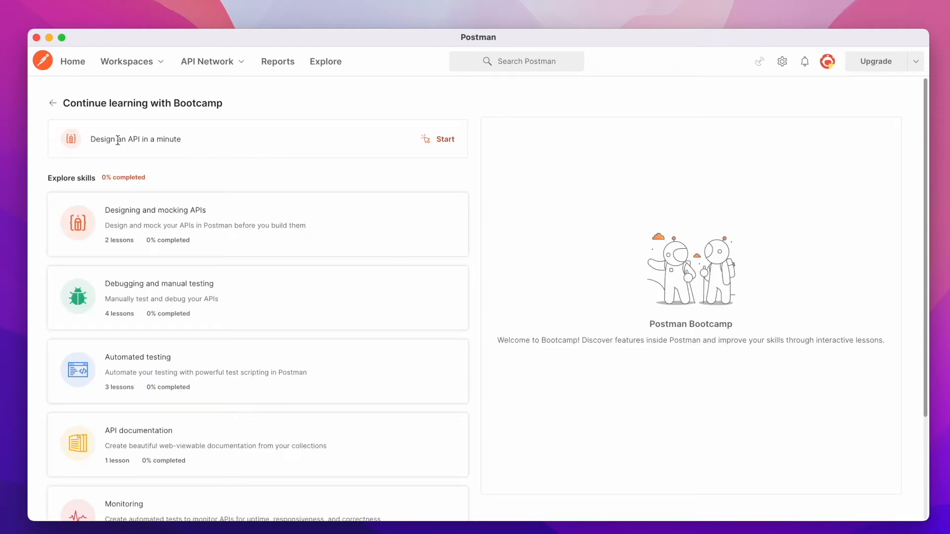
scroll(151, 222, down, 3)
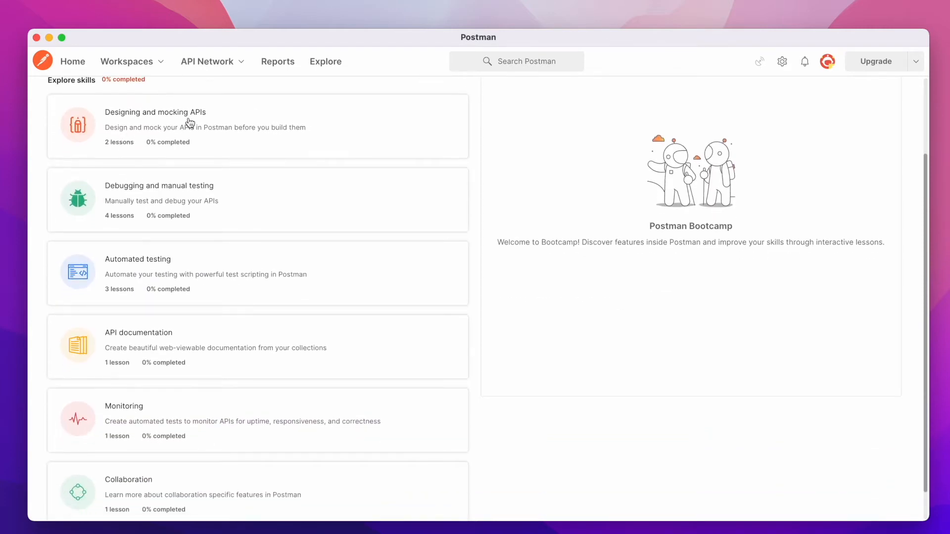
scroll(151, 325, down, 1)
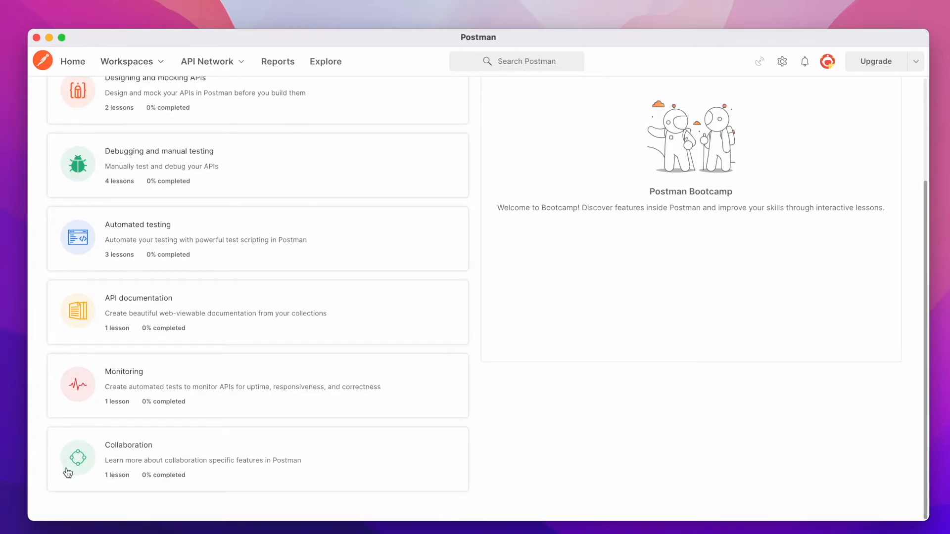
Open Explore, browse the Artificial Intelligence category, and open the Rev.ai API collection.
scroll(220, 312, up, 4)
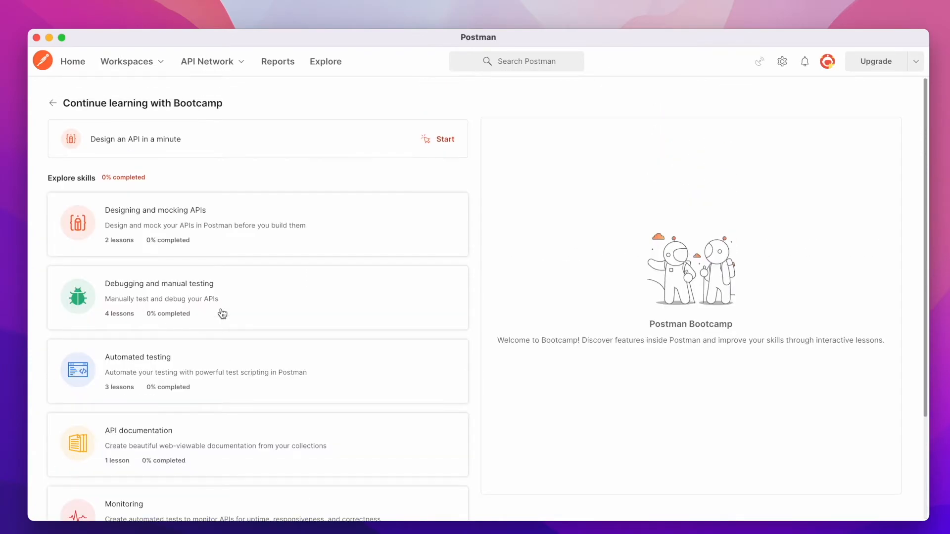
click(322, 62)
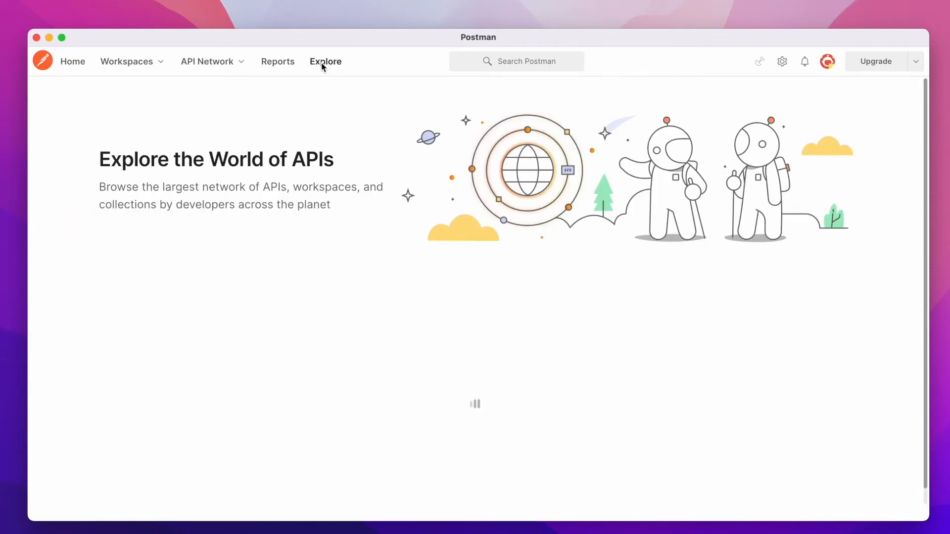
scroll(390, 254, down, 3)
scroll(390, 253, down, 1)
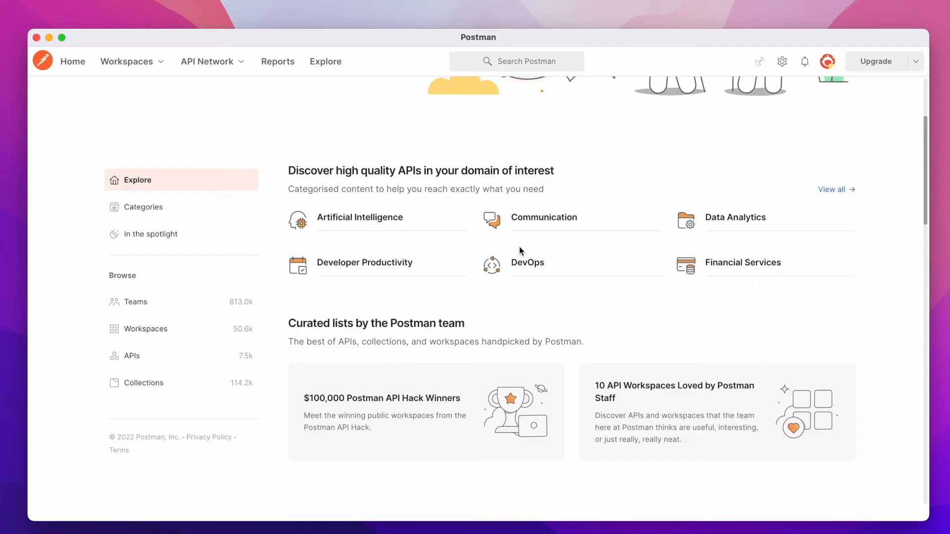
scroll(519, 246, down, 2)
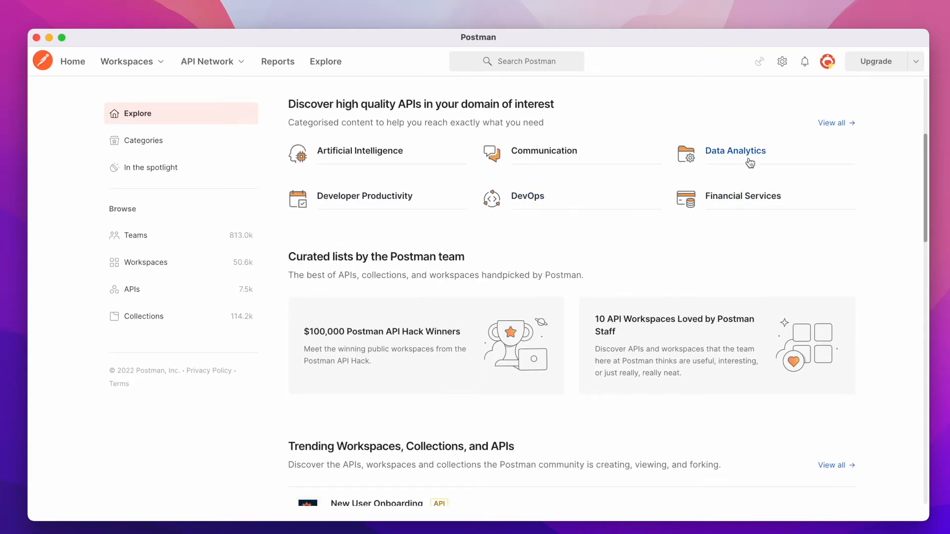
click(360, 154)
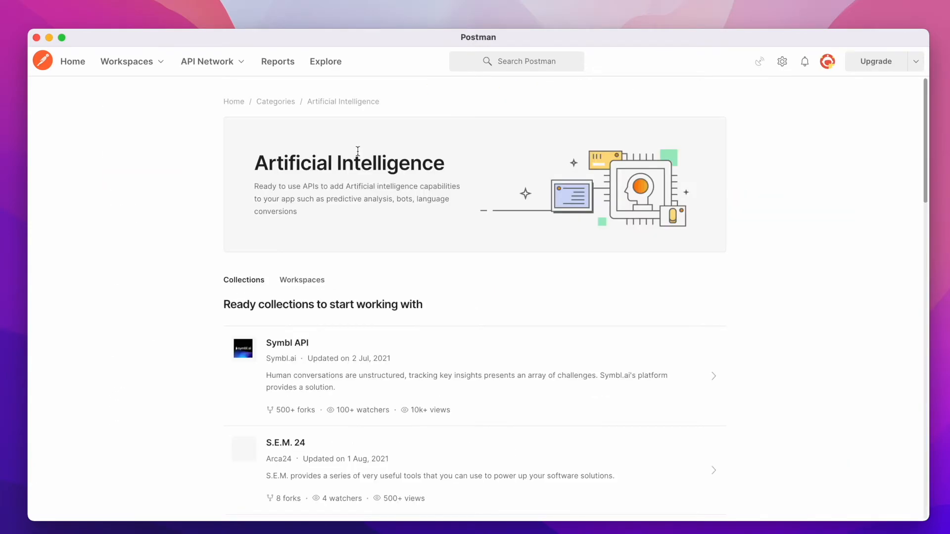
scroll(369, 257, down, 6)
scroll(369, 356, down, 3)
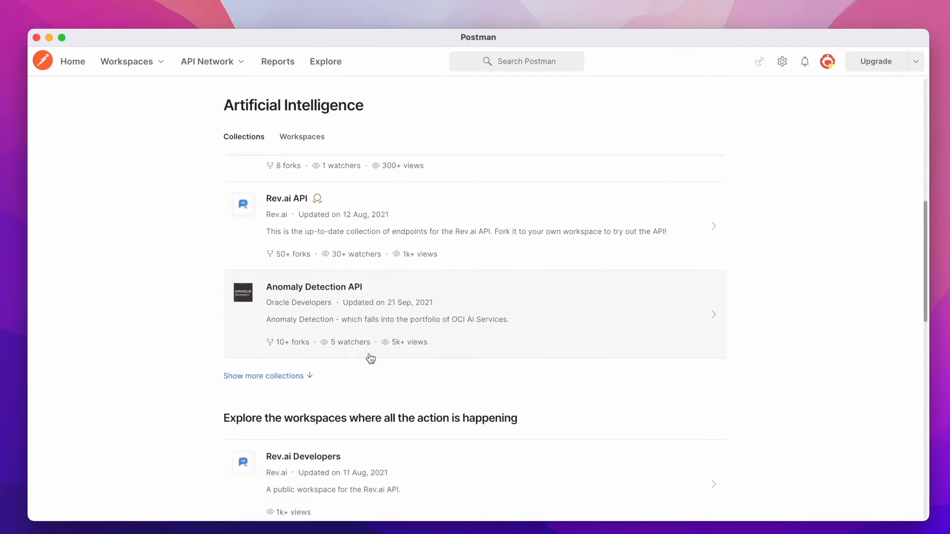
scroll(369, 361, up, 4)
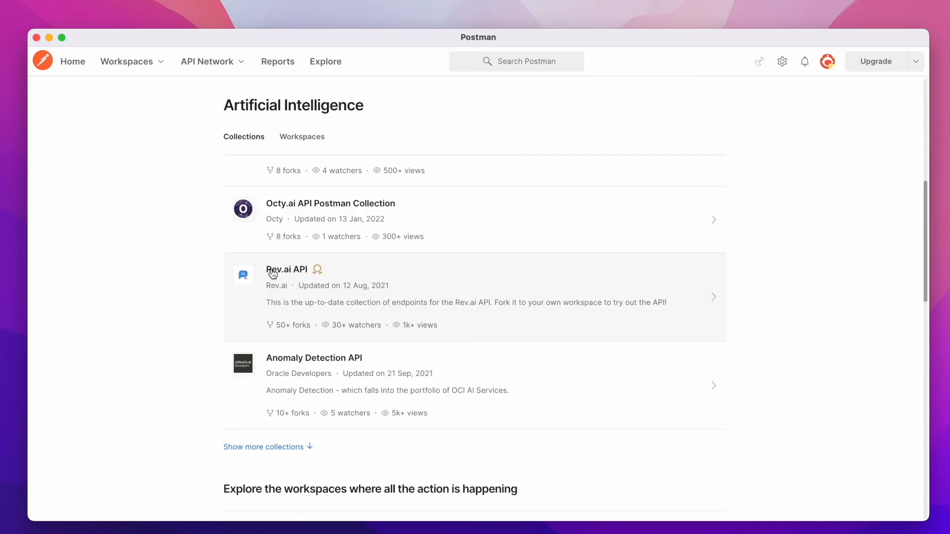
click(272, 272)
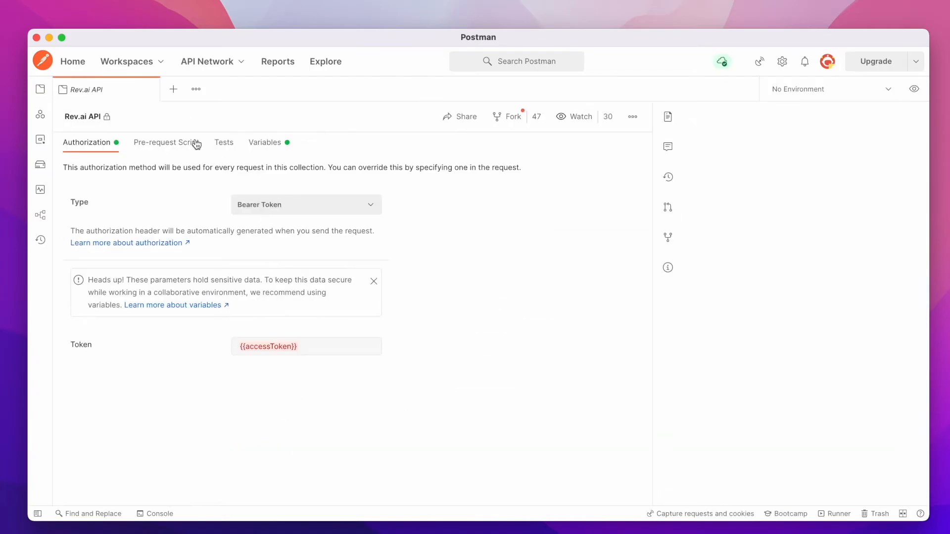
Expand the Rev.ai collection down to Speech-to-Text > Transcription Jobs > Get Job and view its New Job and Transcribed Job examples.
click(41, 90)
click(94, 137)
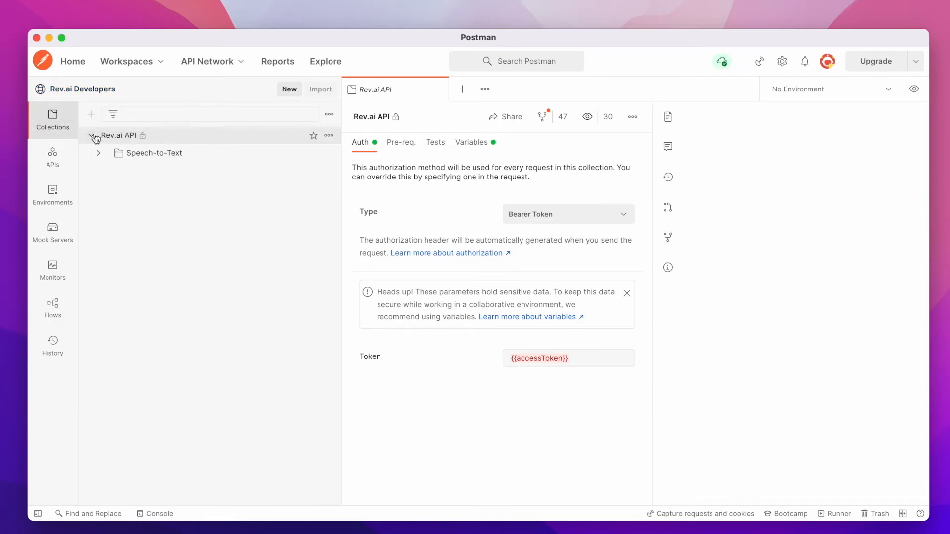
click(99, 153)
click(106, 170)
click(146, 190)
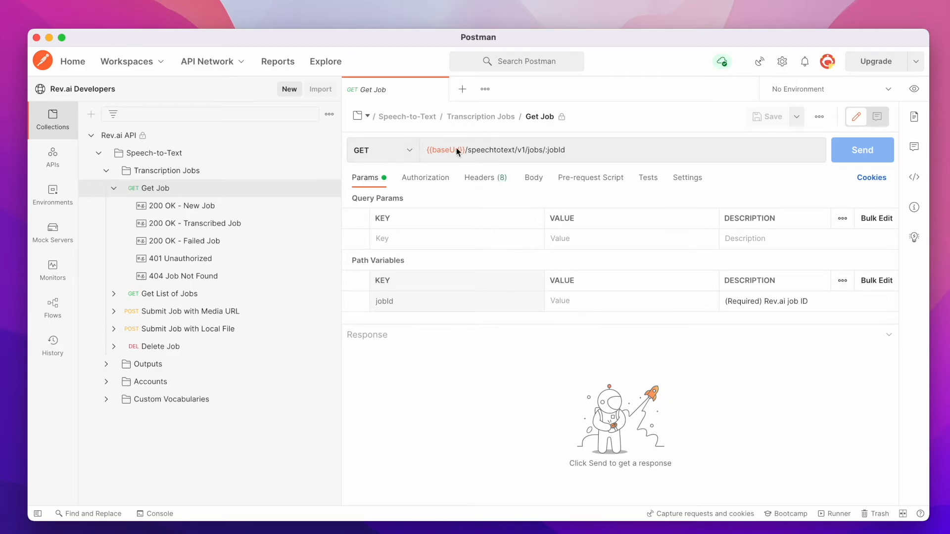
click(184, 208)
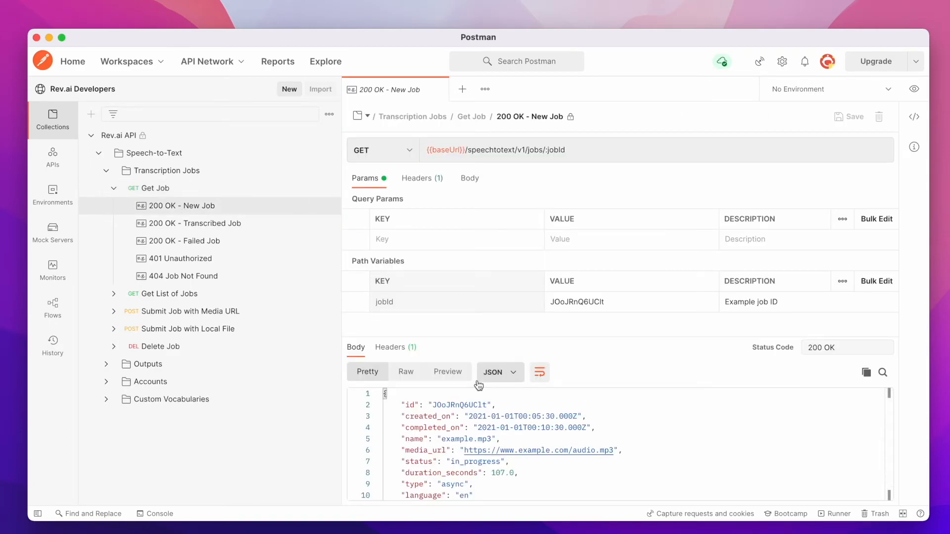
click(214, 224)
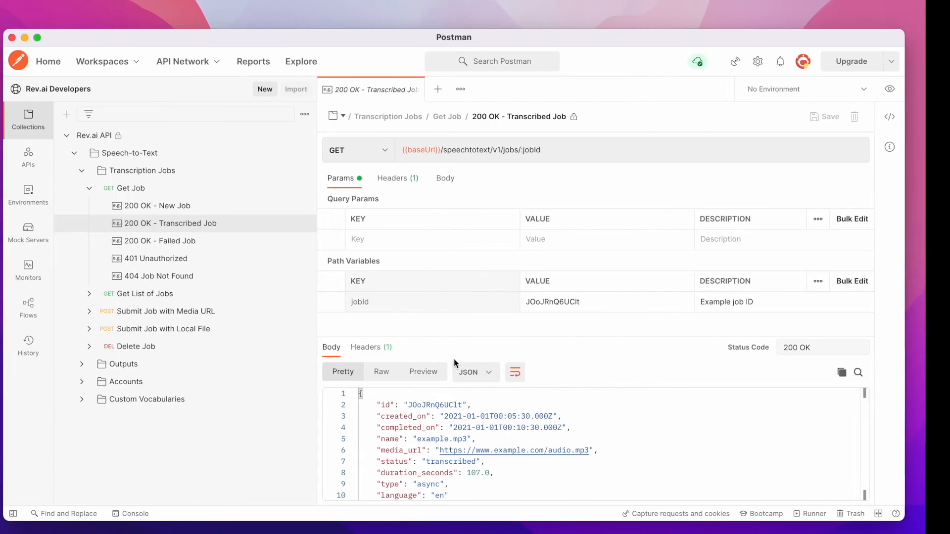
Switch to the browser and read through the Big List of Free and Open Public APIs page.
key(ctrl+Right)
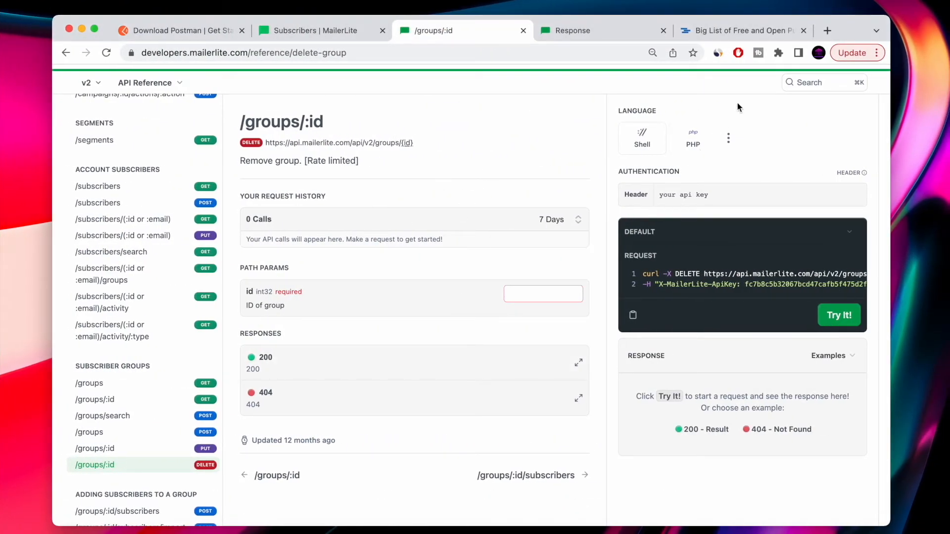
click(735, 32)
scroll(221, 120, up, 15)
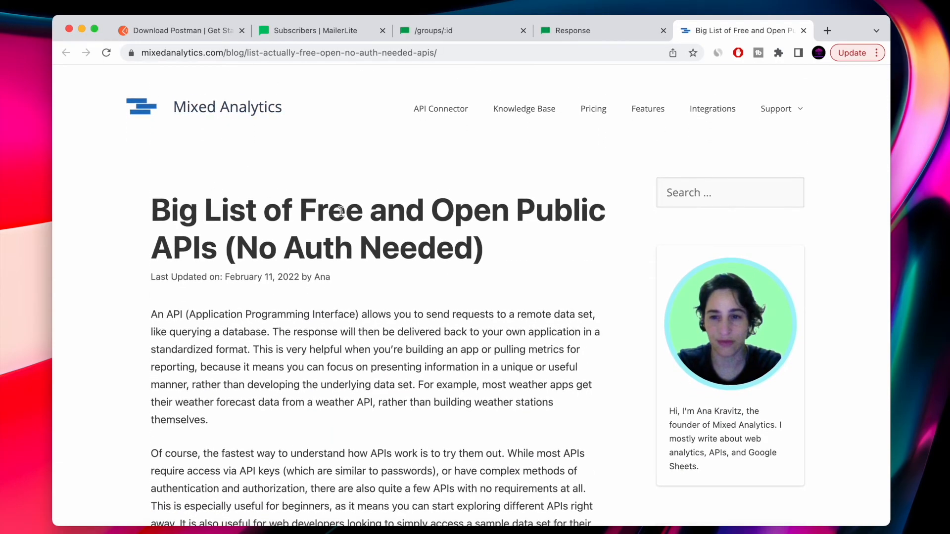
drag(536, 238, 153, 174)
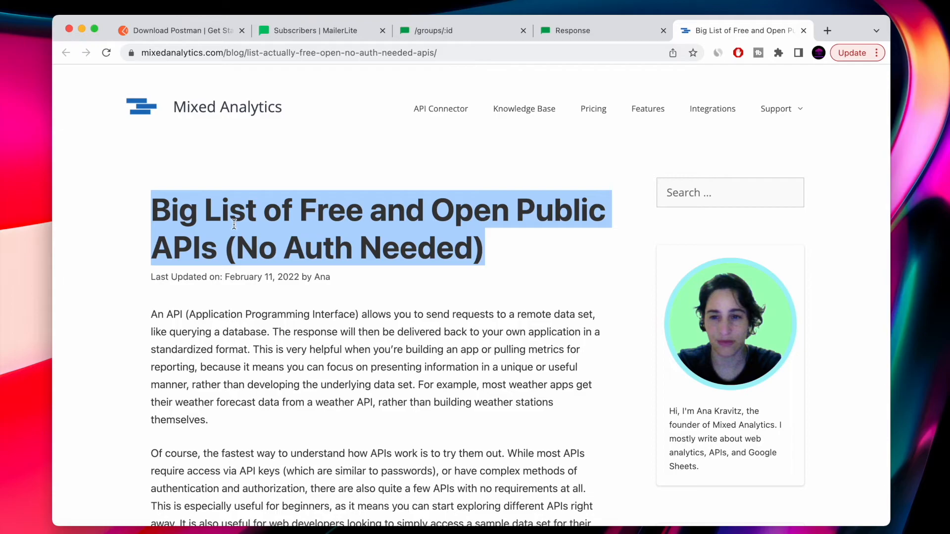
scroll(451, 249, down, 15)
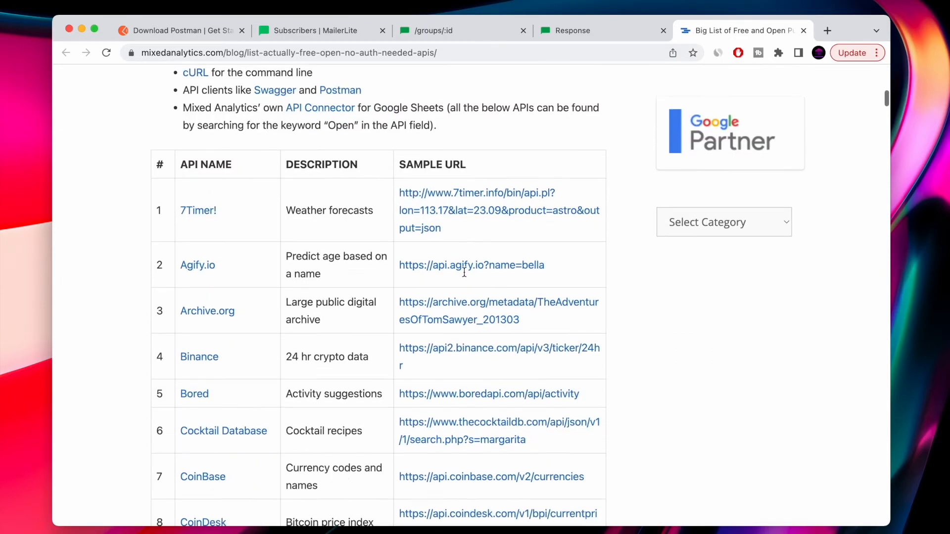
scroll(465, 277, down, 5)
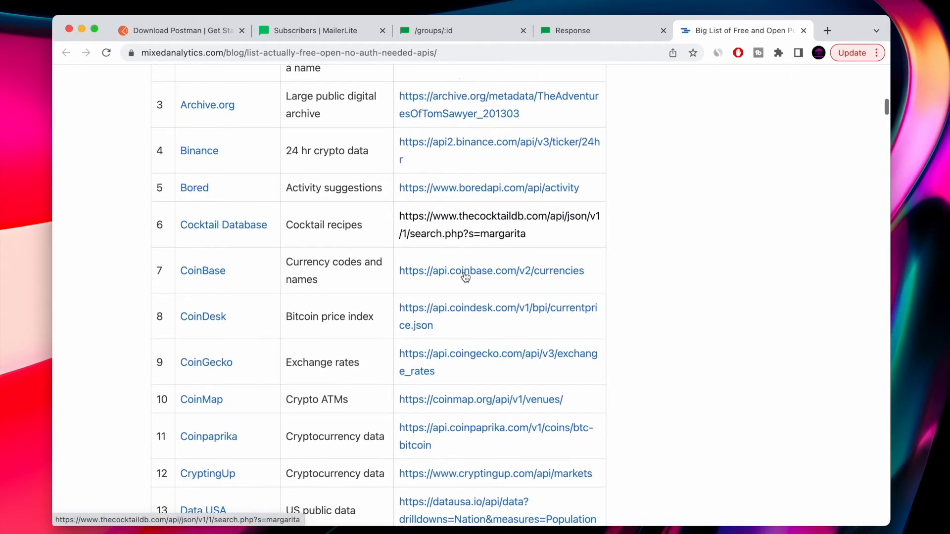
scroll(464, 272, down, 3)
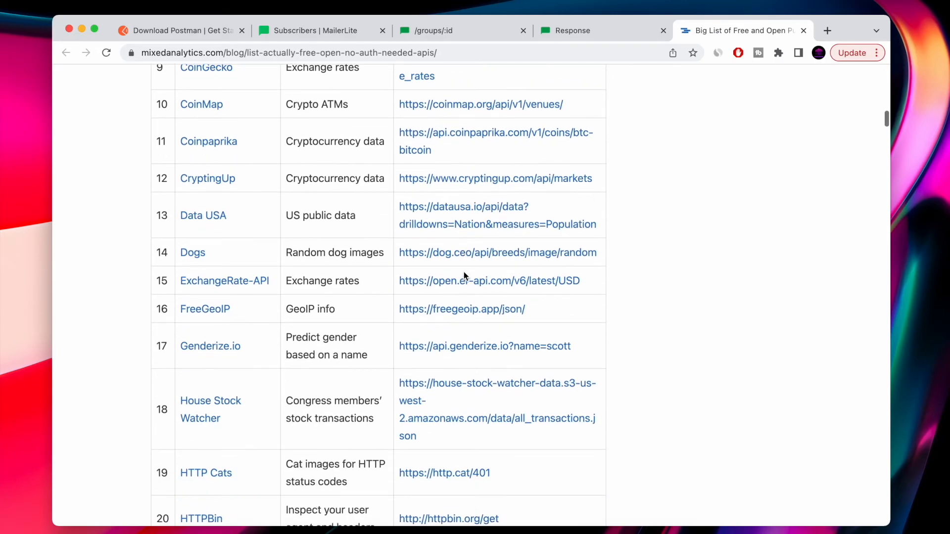
scroll(222, 313, down, 8)
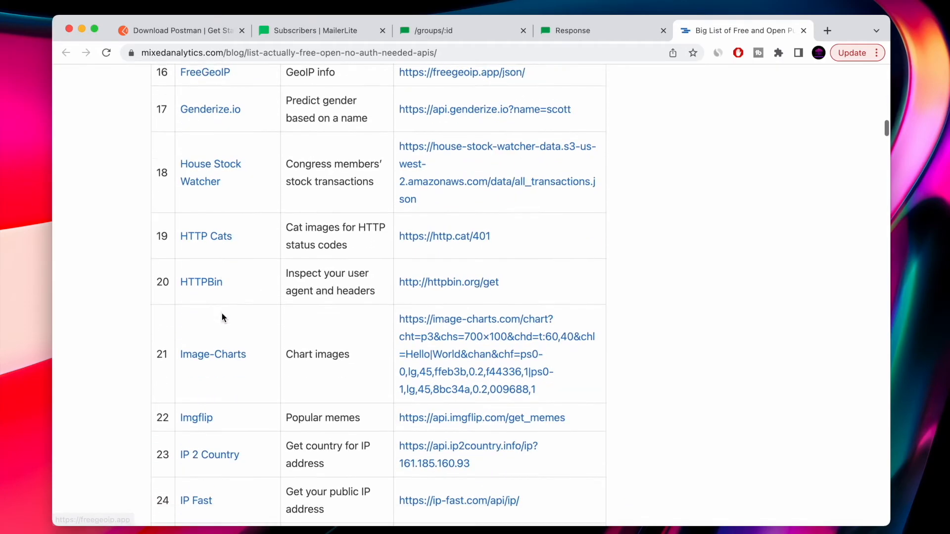
scroll(242, 410, down, 10)
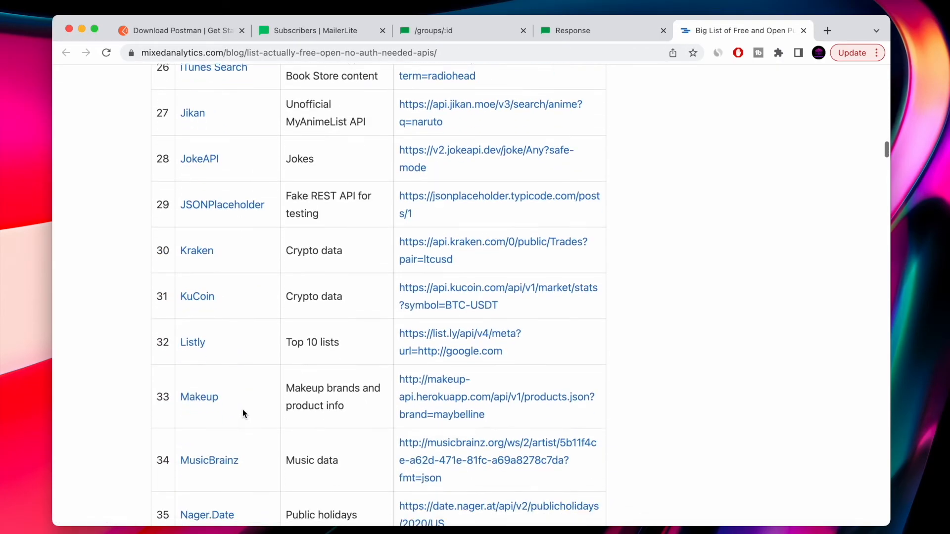
scroll(243, 413, down, 2)
key(super+f)
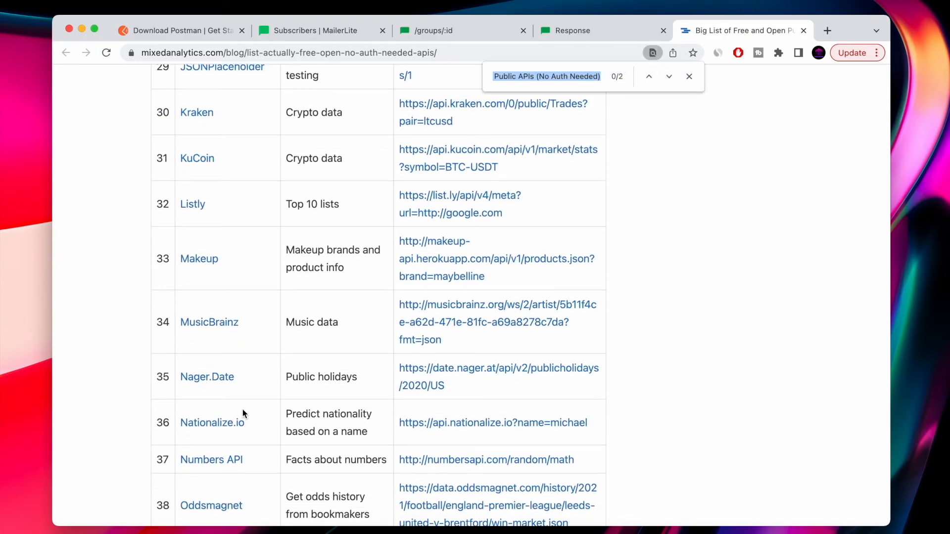
text(dog)
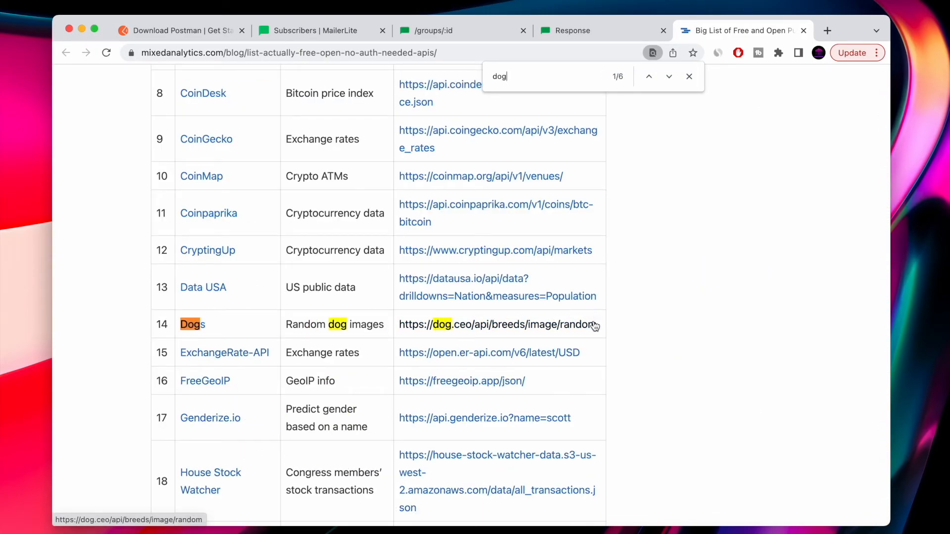
drag(600, 326, 400, 325)
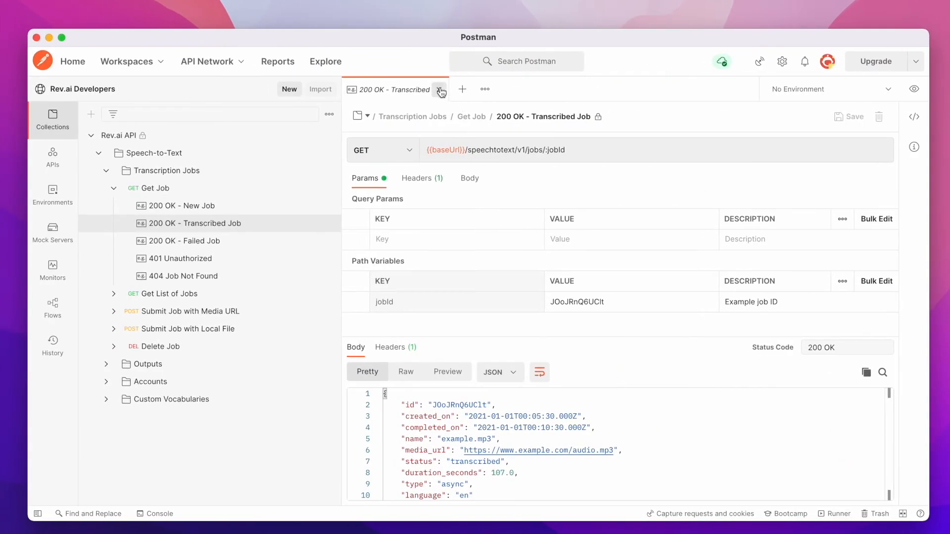
click(439, 90)
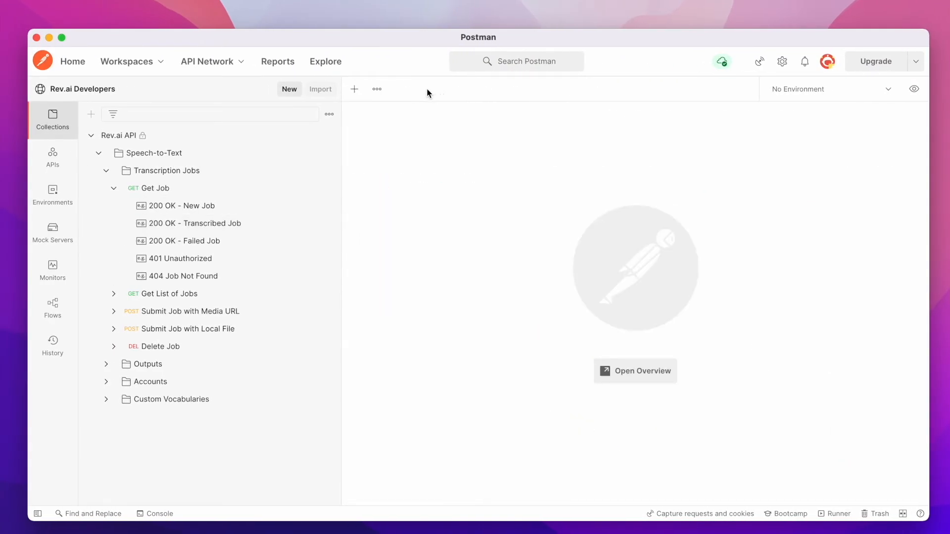
click(38, 513)
click(64, 89)
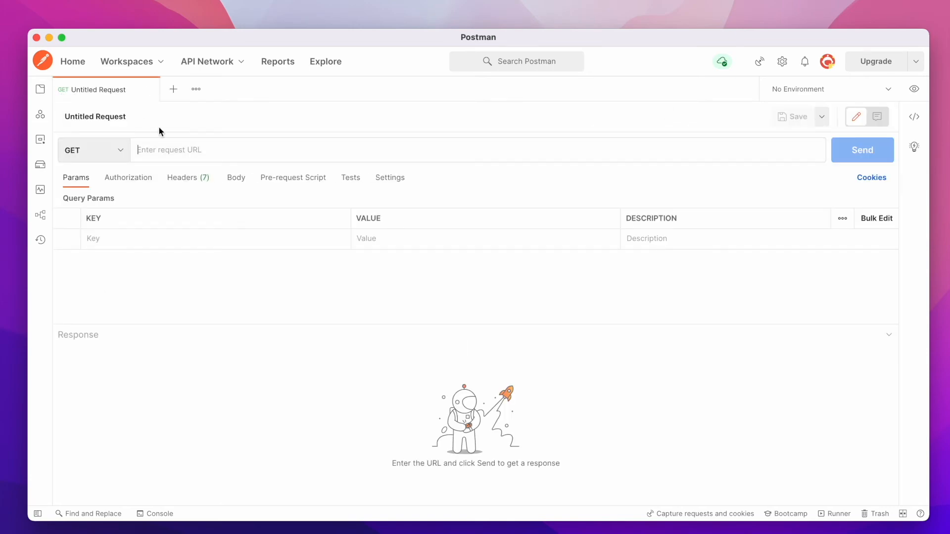
click(192, 149)
text(https://dog.ceo/api/breeds/image/random)
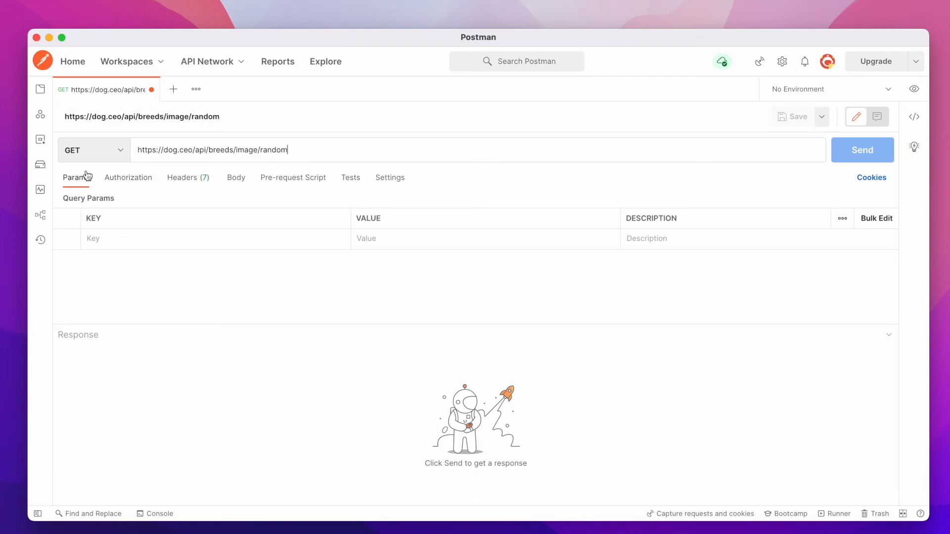
click(182, 174)
click(869, 147)
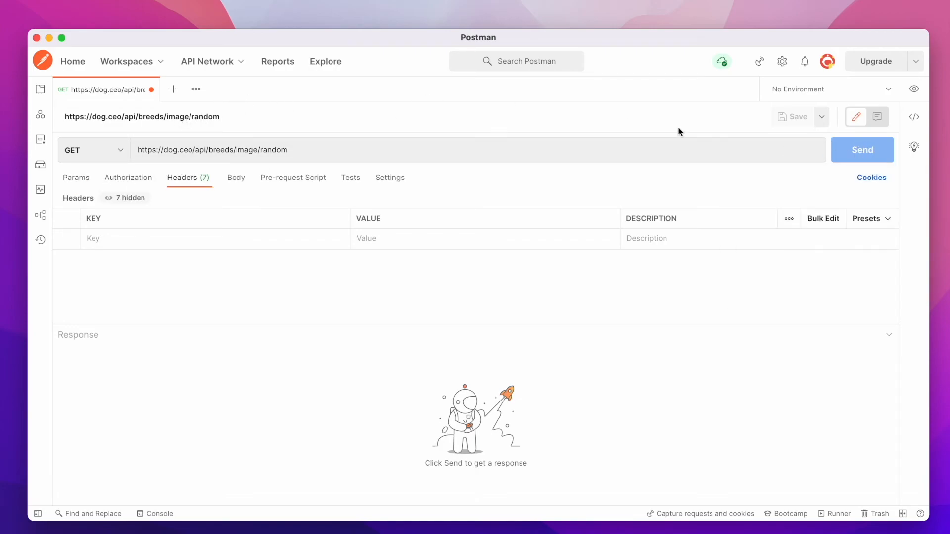
click(864, 153)
Switch to the Scale-Up SaaS - Postman workspace and close its GET and DELETE tabs without saving.
click(164, 61)
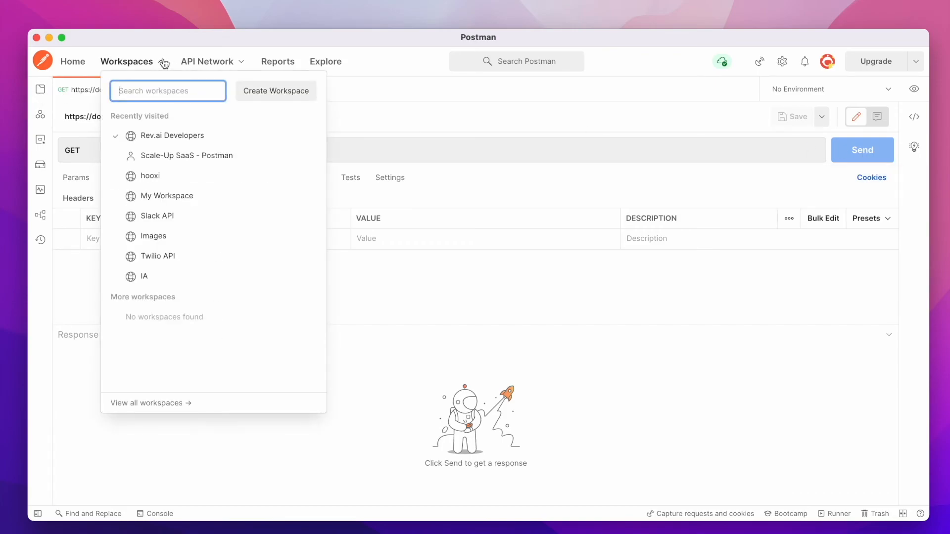
click(158, 155)
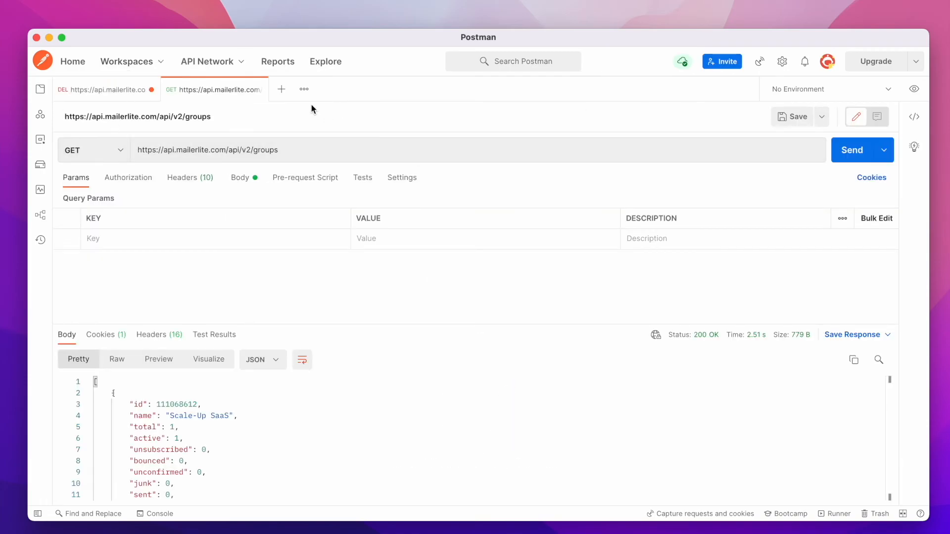
click(262, 89)
click(152, 89)
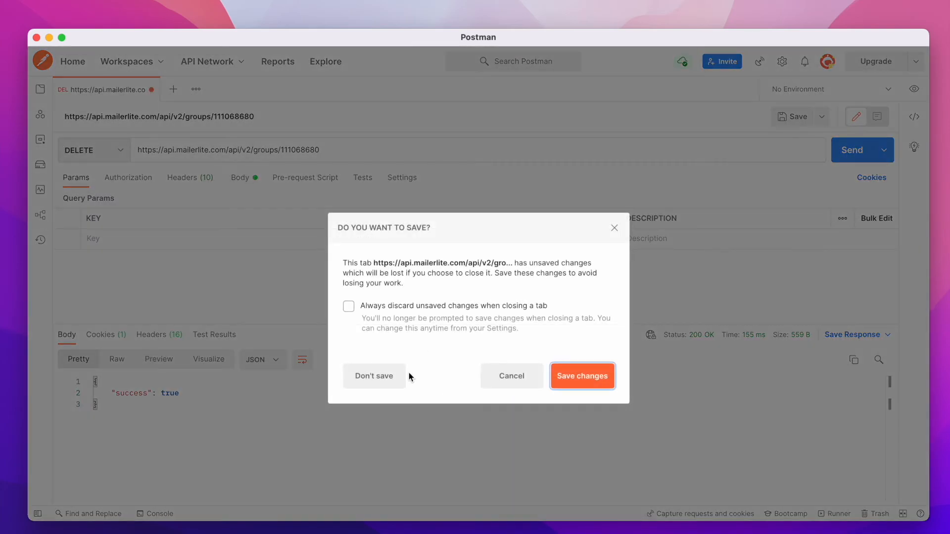
click(404, 376)
click(64, 89)
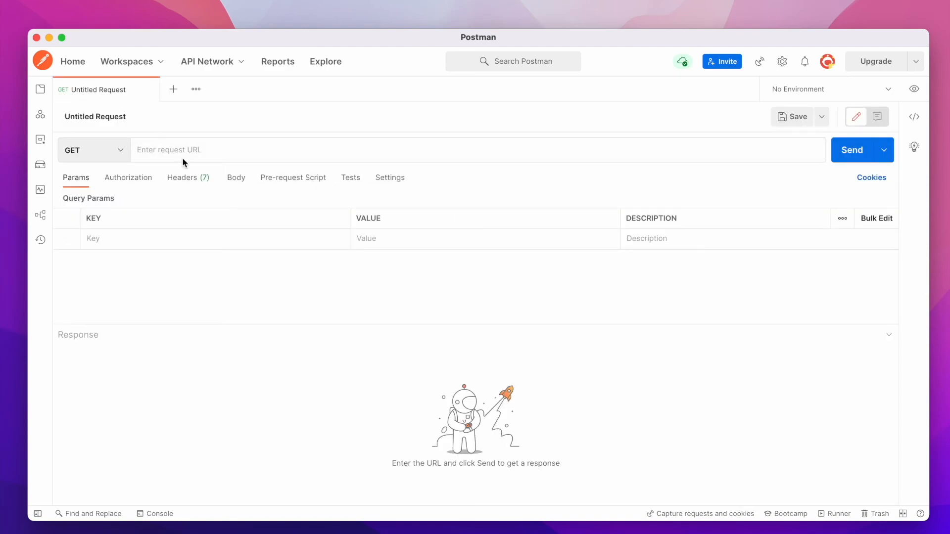
text(https://dog.ceo/api/breeds/image/random)
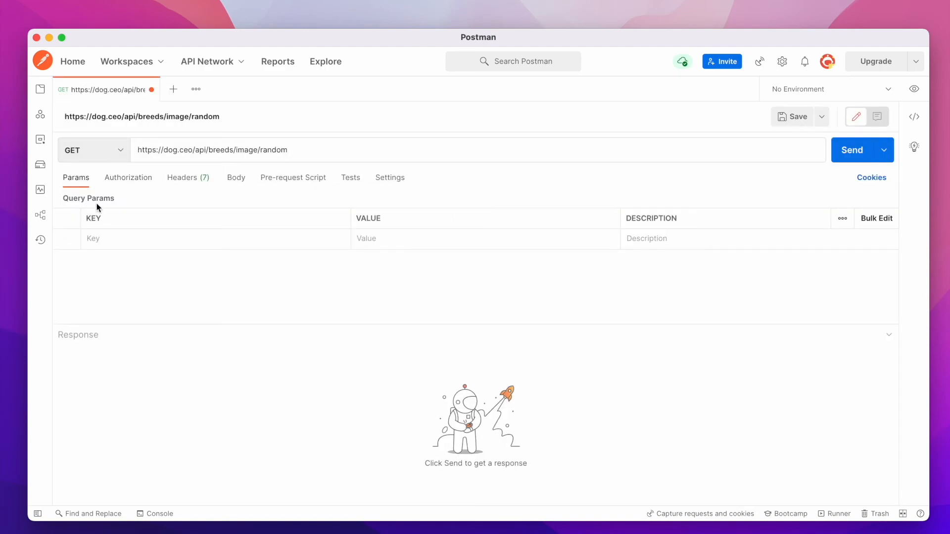
click(235, 184)
click(184, 184)
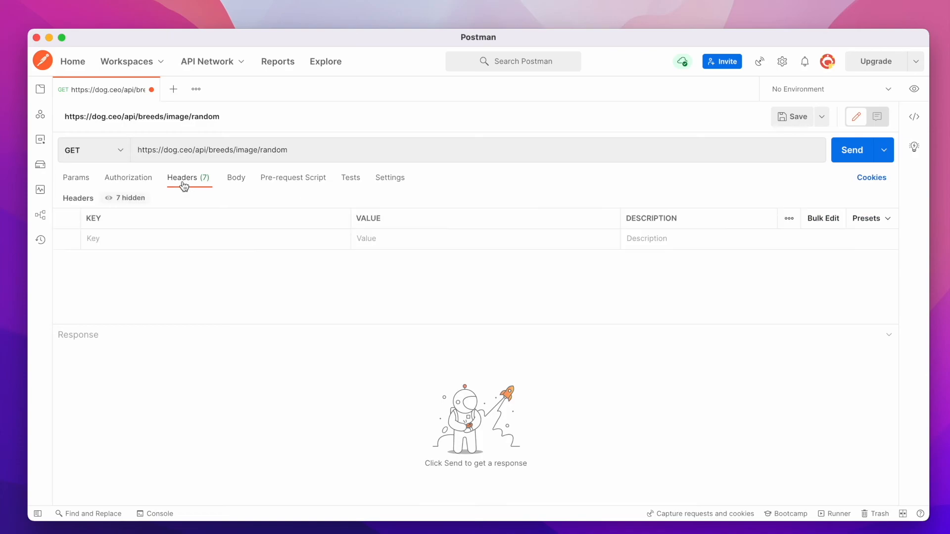
click(847, 154)
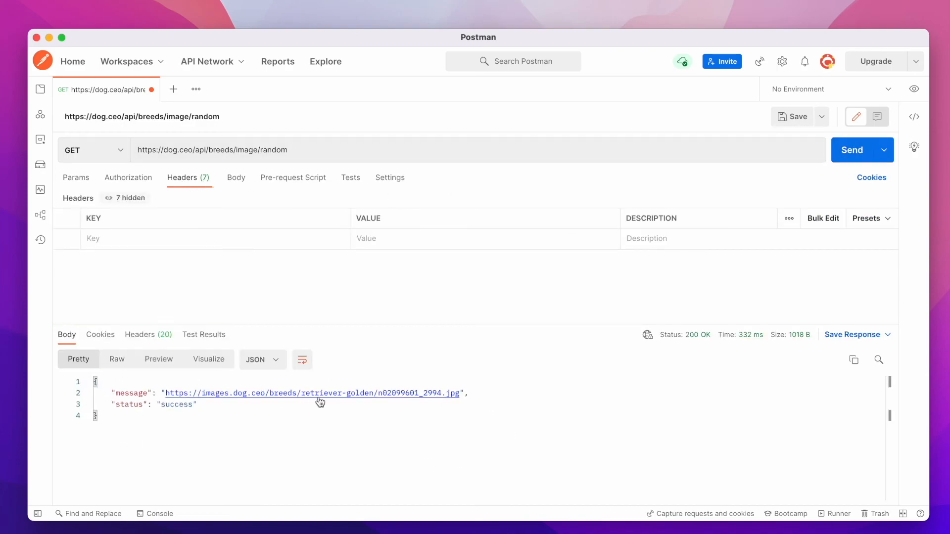
drag(460, 391, 166, 392)
key(super+c)
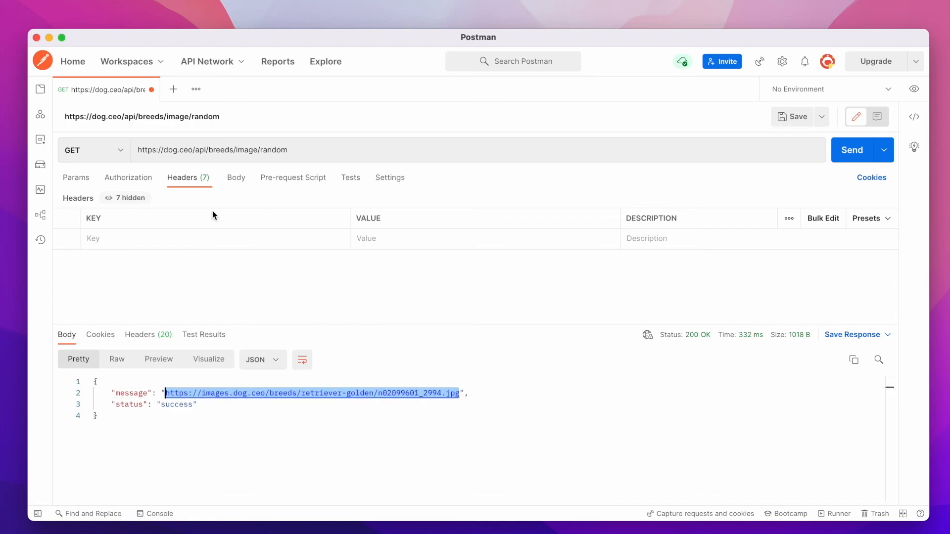
click(172, 89)
click(164, 150)
key(super+v)
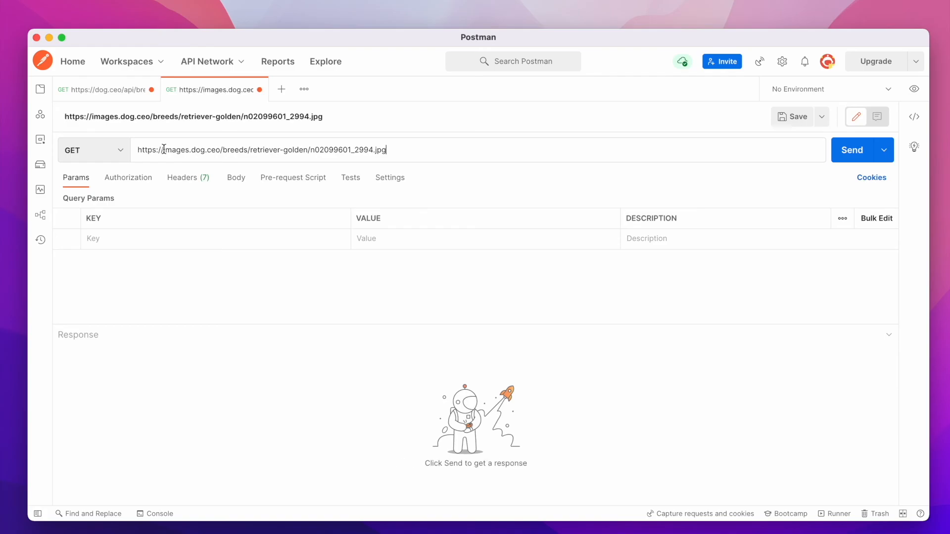
click(856, 151)
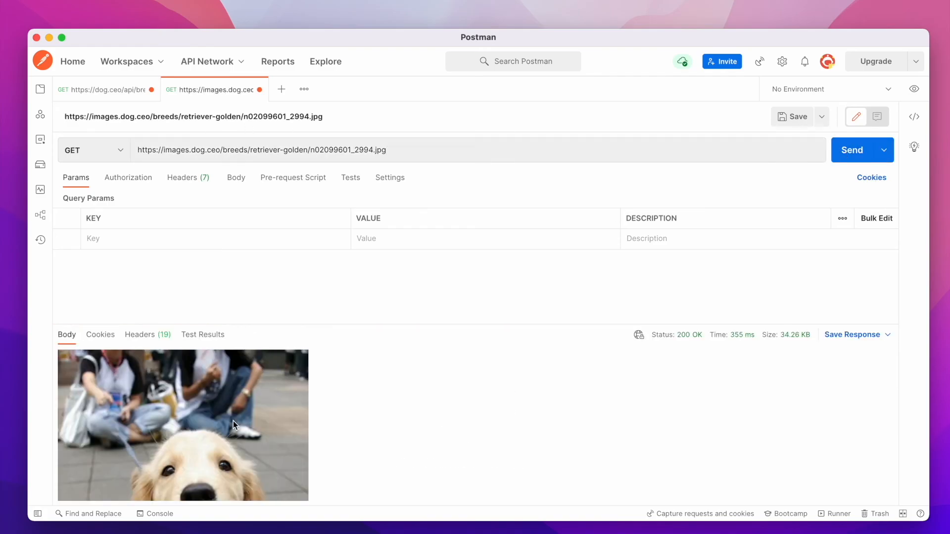
scroll(233, 420, down, 5)
scroll(233, 421, up, 3)
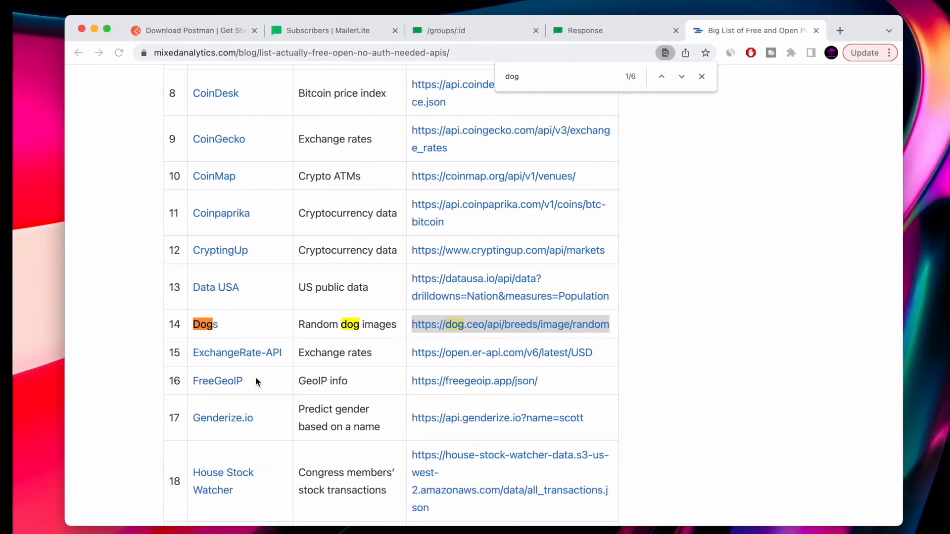
scroll(248, 385, down, 3)
scroll(230, 356, down, 7)
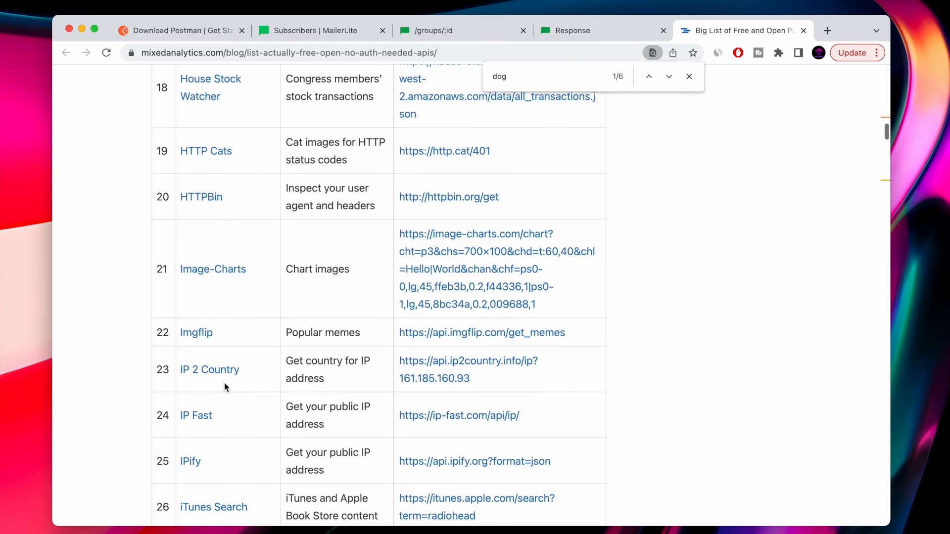
scroll(210, 221, down, 3)
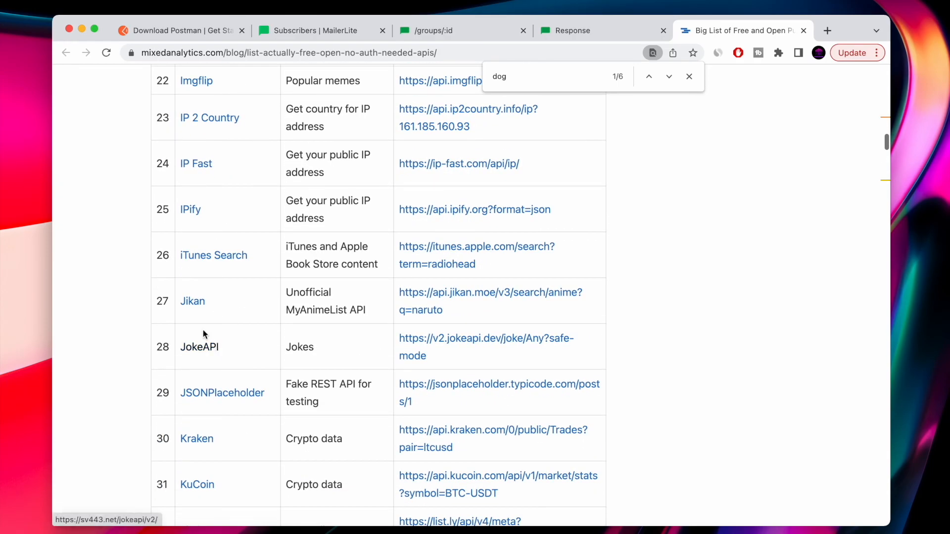
scroll(252, 396, down, 10)
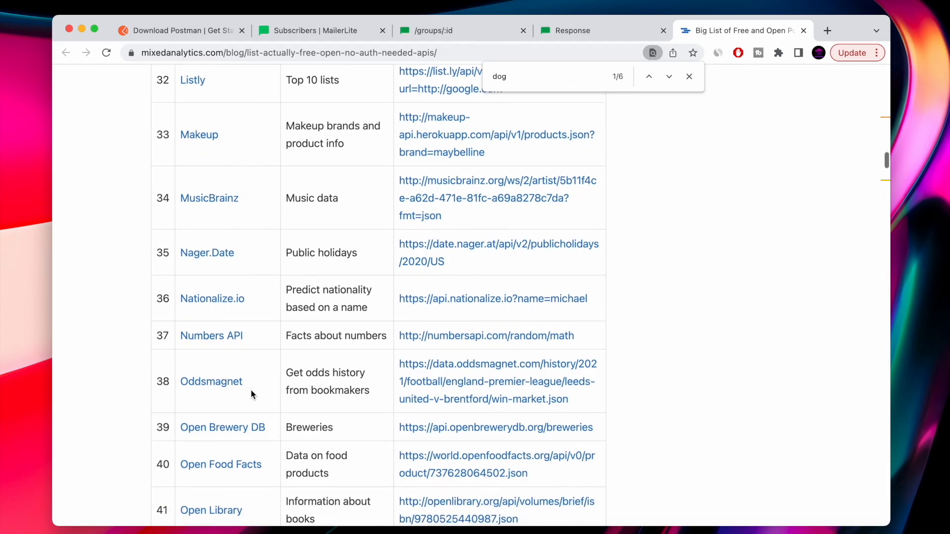
scroll(286, 419, down, 5)
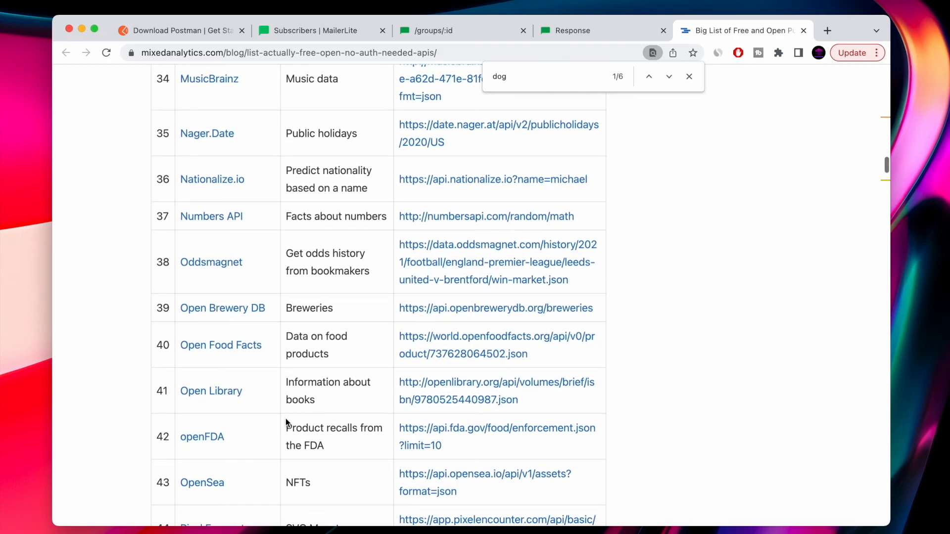
scroll(286, 417, down, 2)
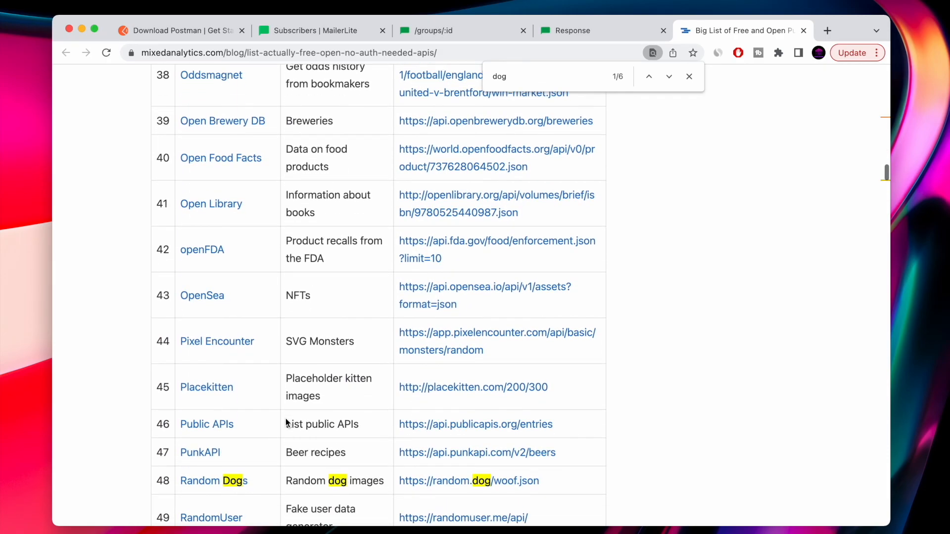
key(super+f)
text(meta)
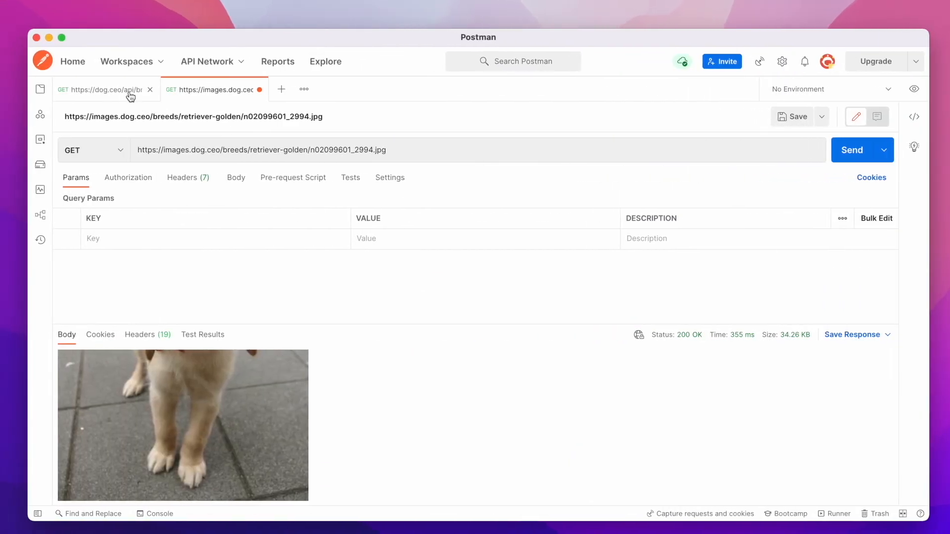
click(131, 93)
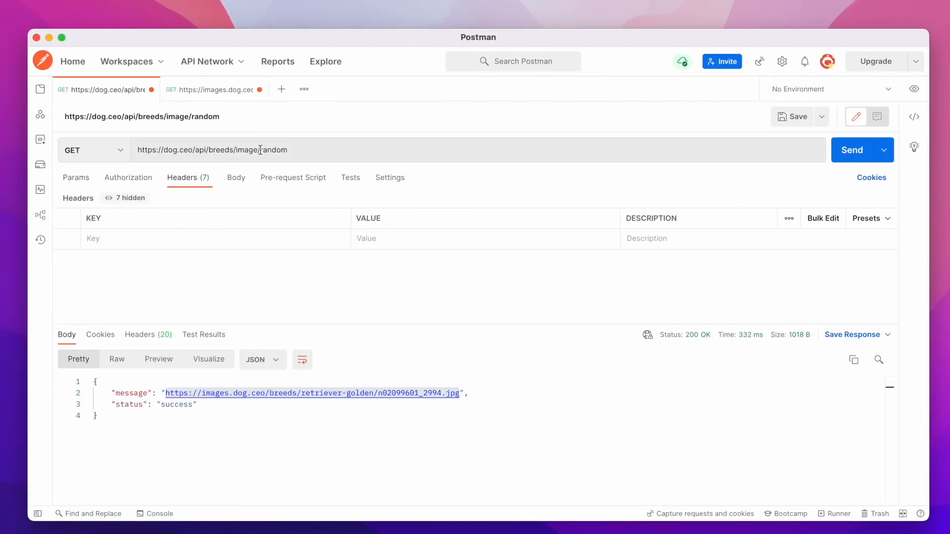
triple_click(260, 150)
click(857, 159)
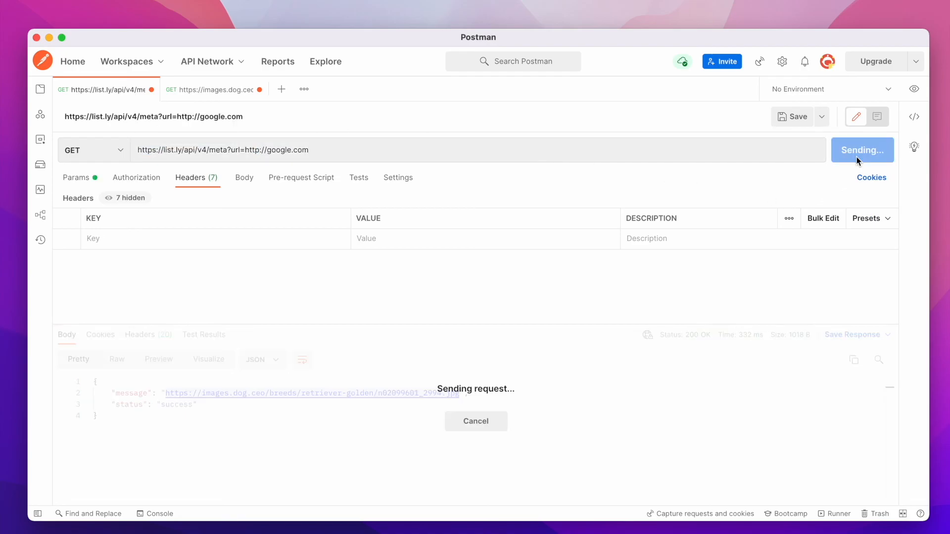
scroll(239, 435, down, 2)
scroll(208, 411, up, 1)
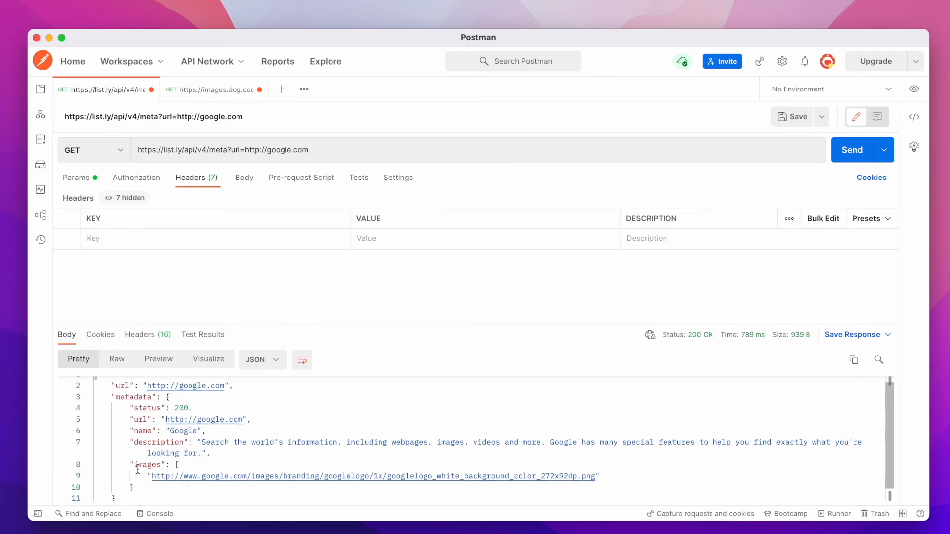
scroll(320, 425, up, 1)
Switch back to the browser and open the Download Postman tab.
key(ctrl+Right)
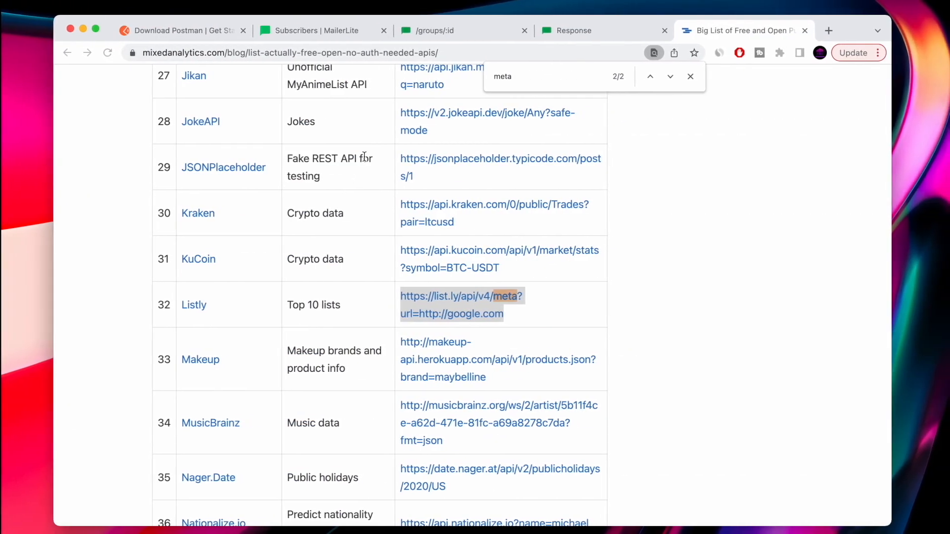
click(201, 29)
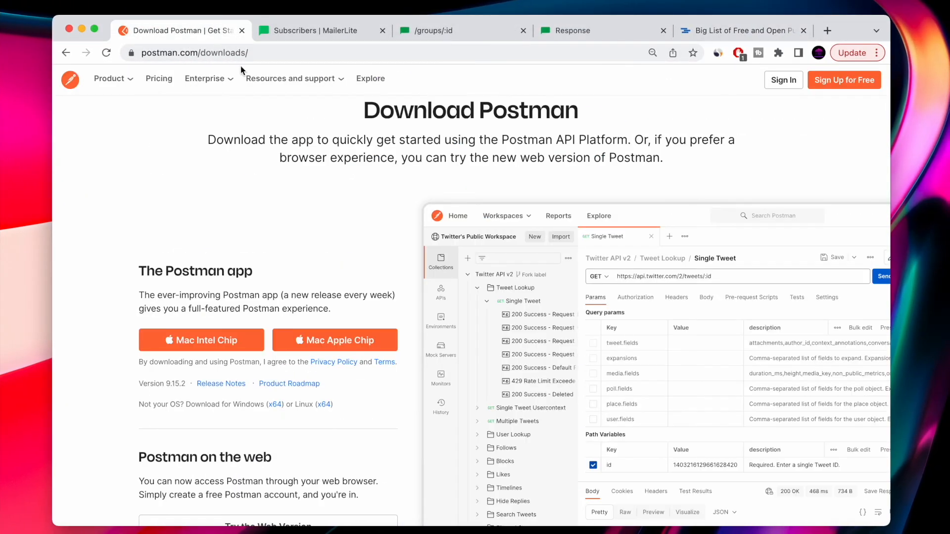